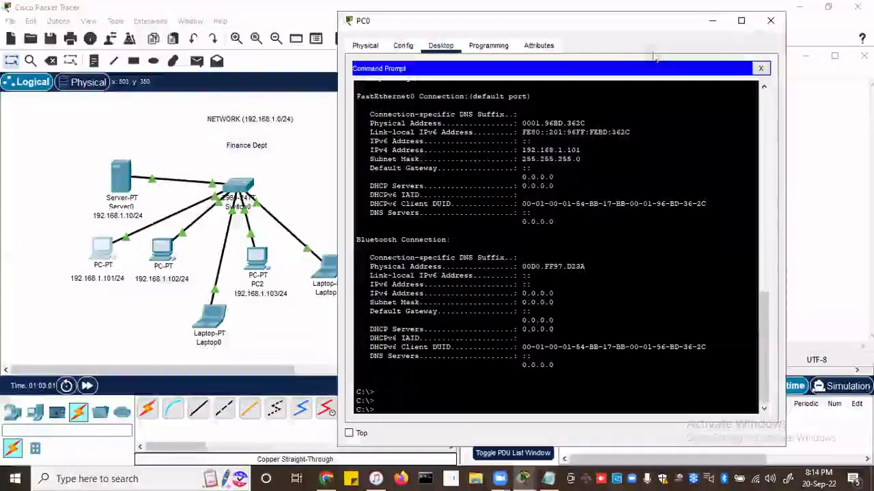
Minimize the PC0 window and add tracert to the Notepad command list, leaving a blank line below ipconfig /all.
left_click(711, 20)
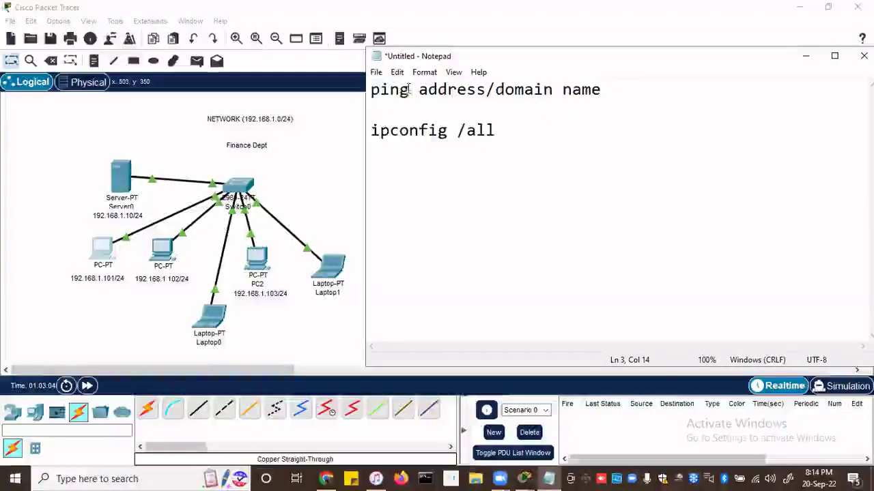
left_click_drag(409, 90, 369, 96)
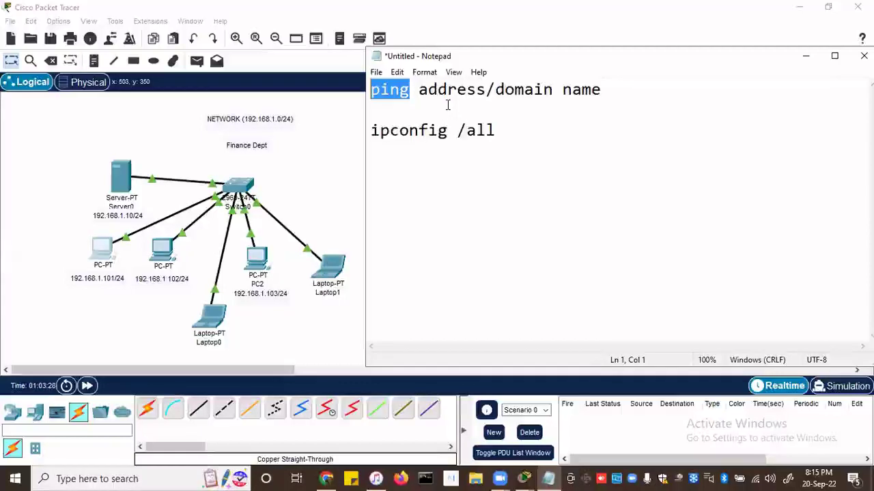
left_click(534, 133)
key("Return")
key("Return")
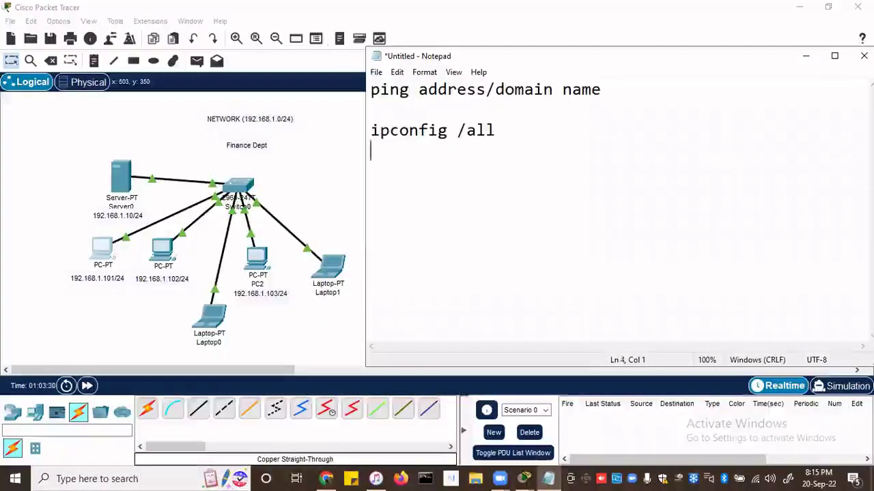
type("tracert")
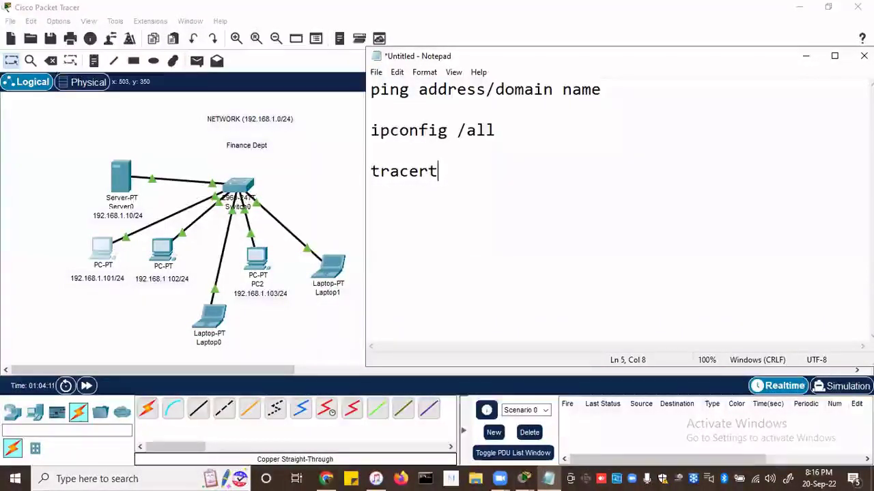
Trace the route to facebook.com in a maximized Windows Command Prompt, closing the window while the trace runs.
left_click(425, 478)
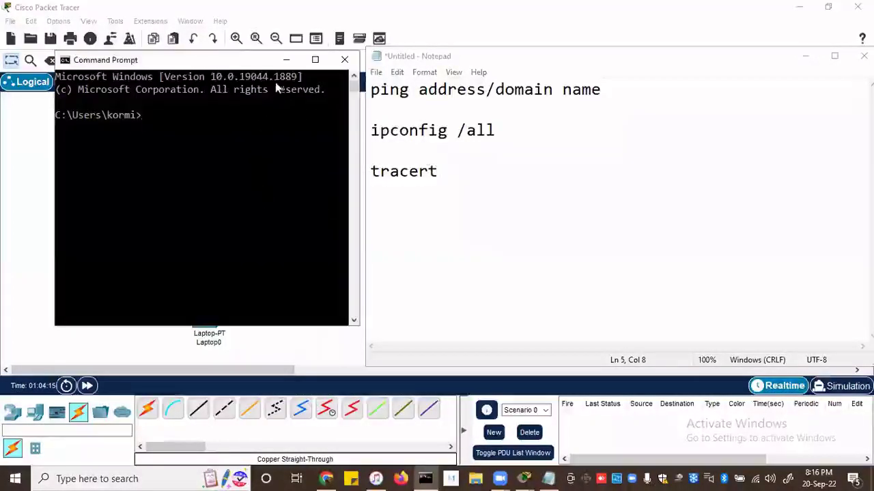
left_click(314, 59)
left_click(302, 148)
type("t")
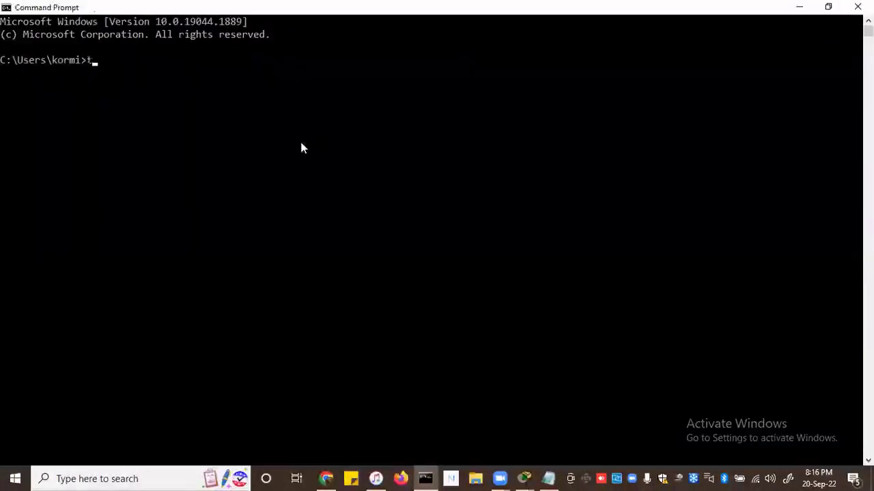
type("racert ")
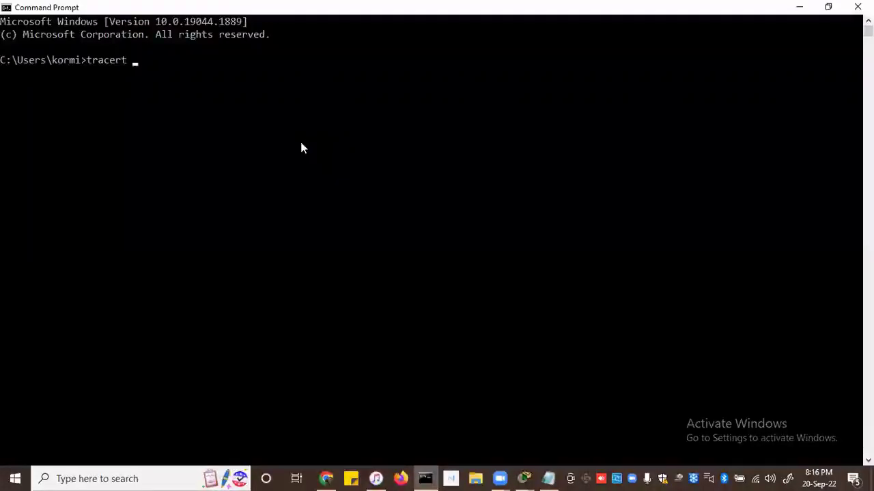
type("facebook.com")
key("Return")
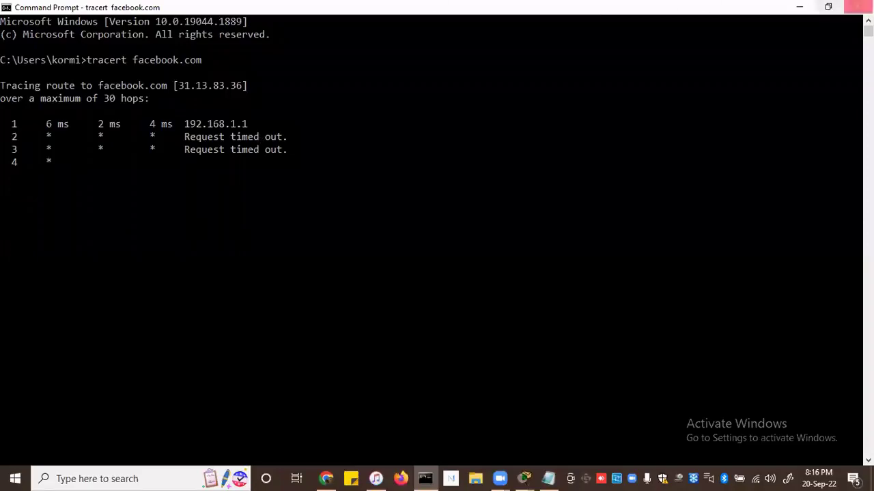
left_click(857, 7)
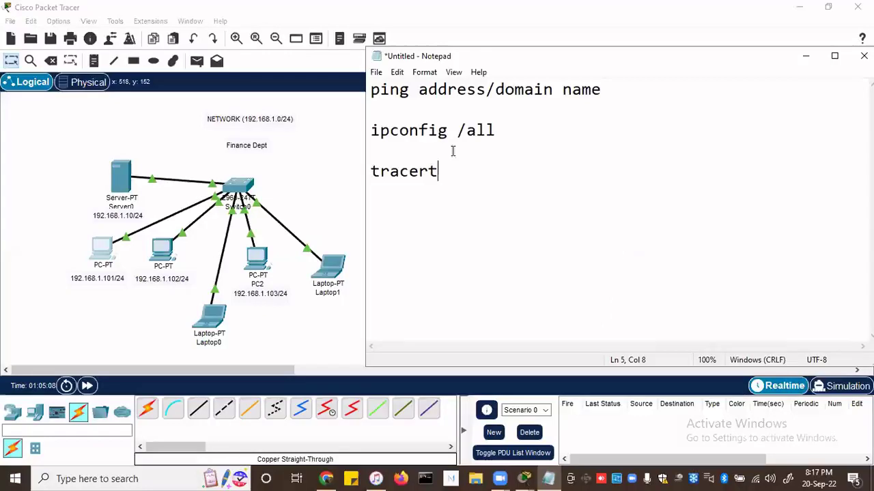
Trace the route from PC0 to 192.168.1.10 in its simulated command prompt, then close the PC0 window.
key("alt+Tab")
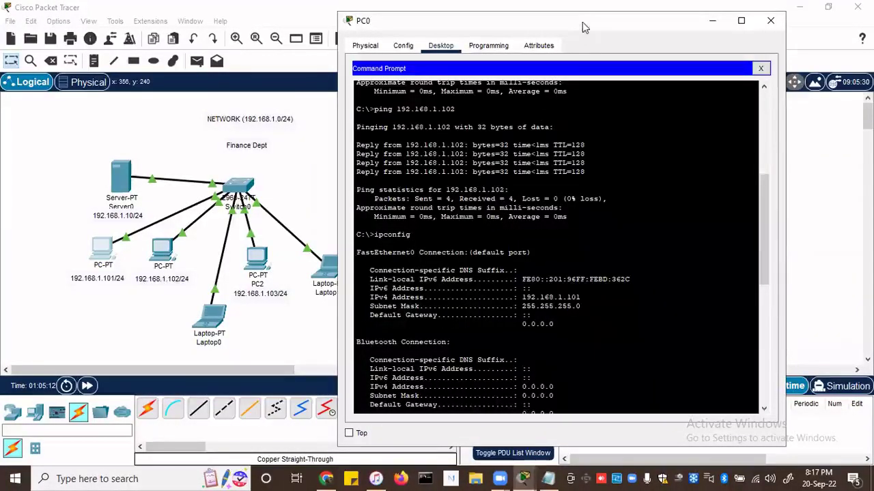
double_click(582, 22)
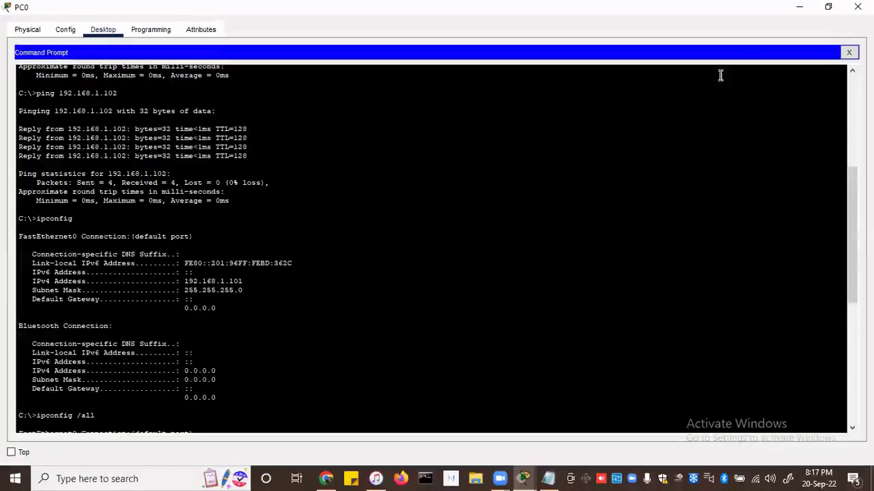
left_click(828, 7)
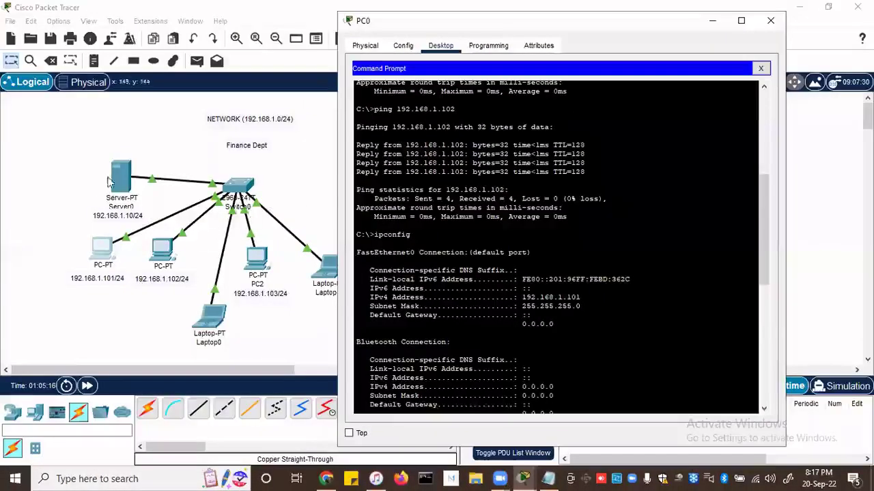
scroll(610, 357, "down", 10)
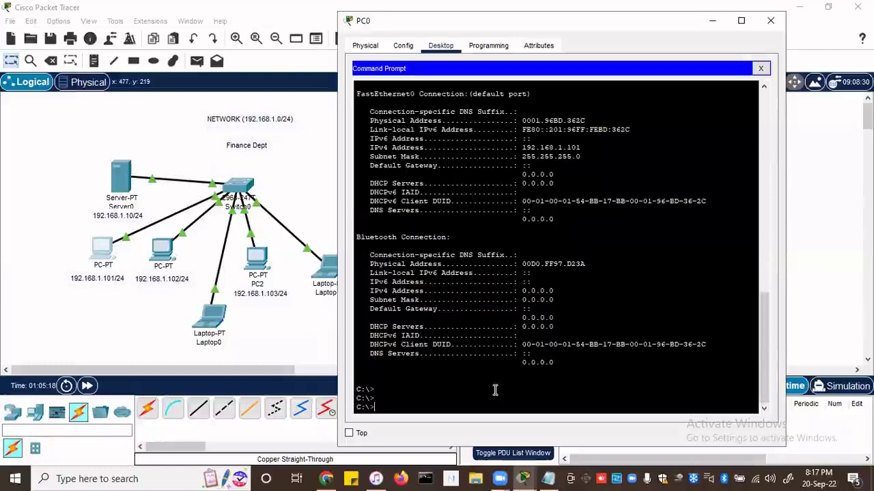
type("tracert")
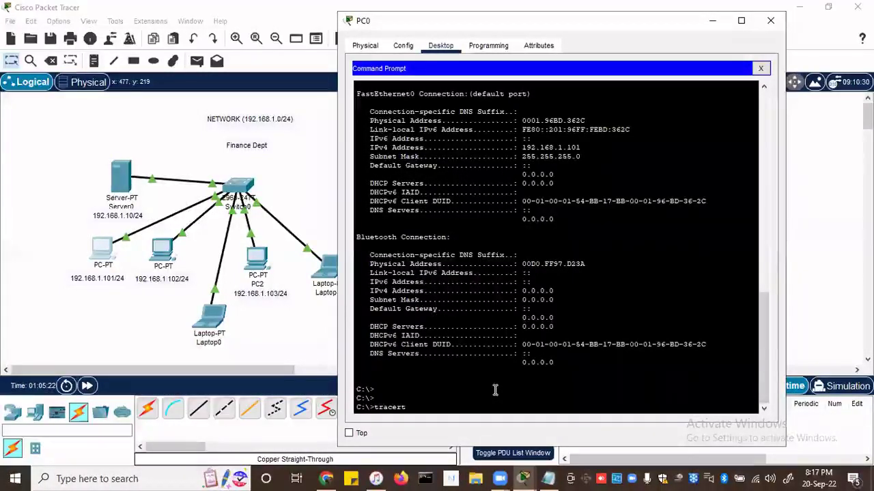
type(" 192.168.1.10")
key("Return")
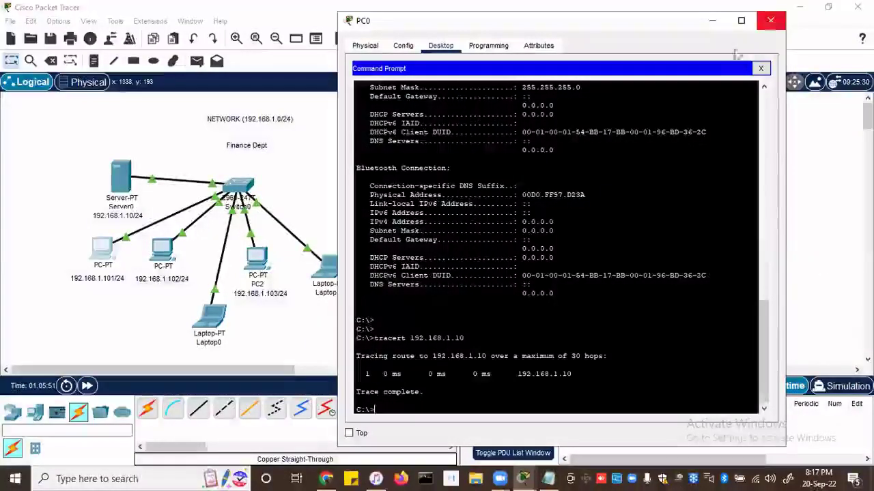
left_click(769, 23)
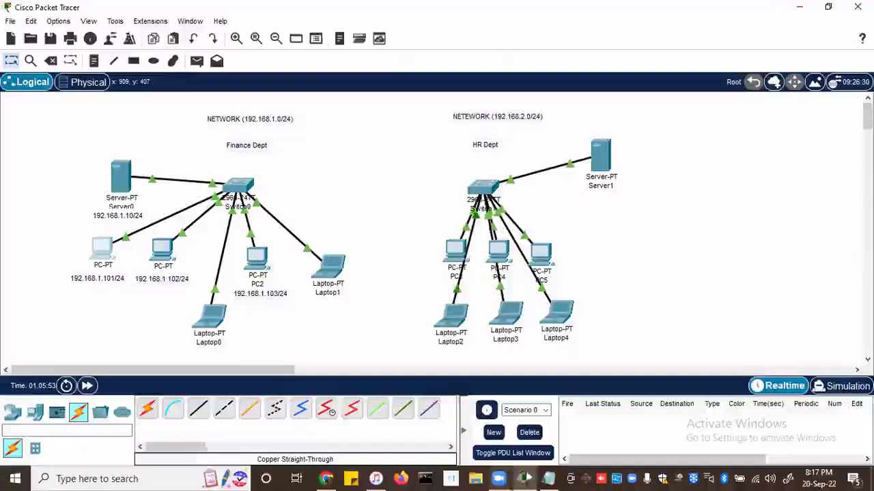
Try an SSH connection to 192.168.1.1 from a maximized Windows Command Prompt, submitting no password and cancelling the login.
left_click(548, 479)
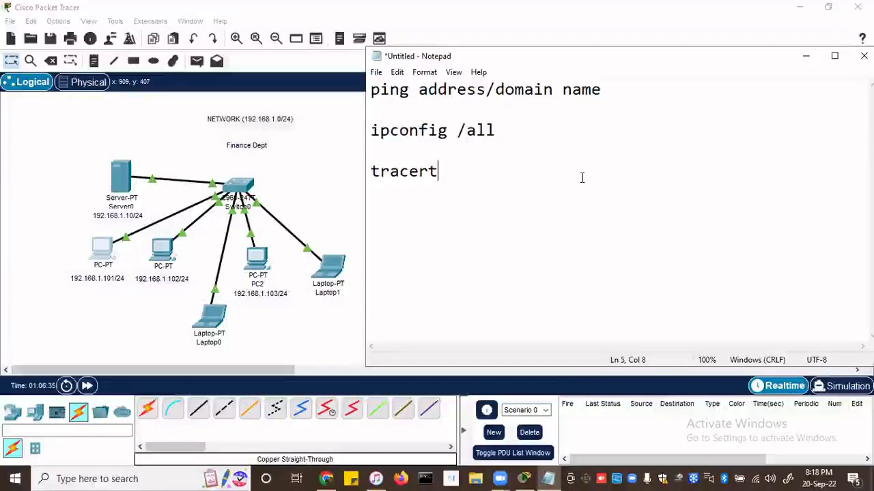
left_click(424, 478)
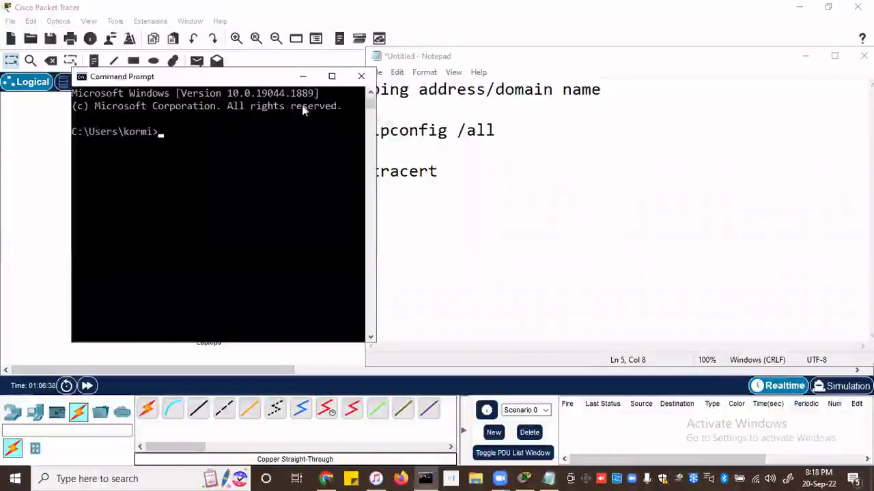
left_click(332, 76)
left_click(325, 148)
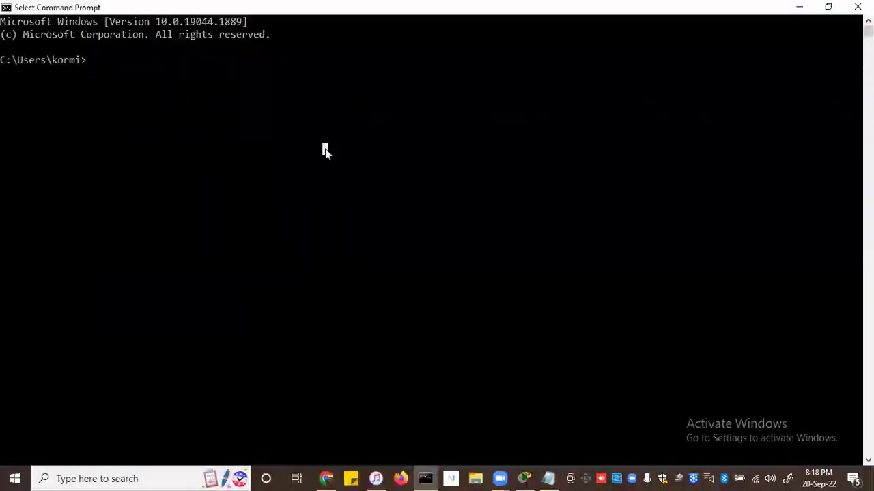
type("sh")
key("Left")
type("s")
key("Left")
type("s")
key("BackSpace")
key("Right")
key("Right")
type("192.168.1.1")
key("Return")
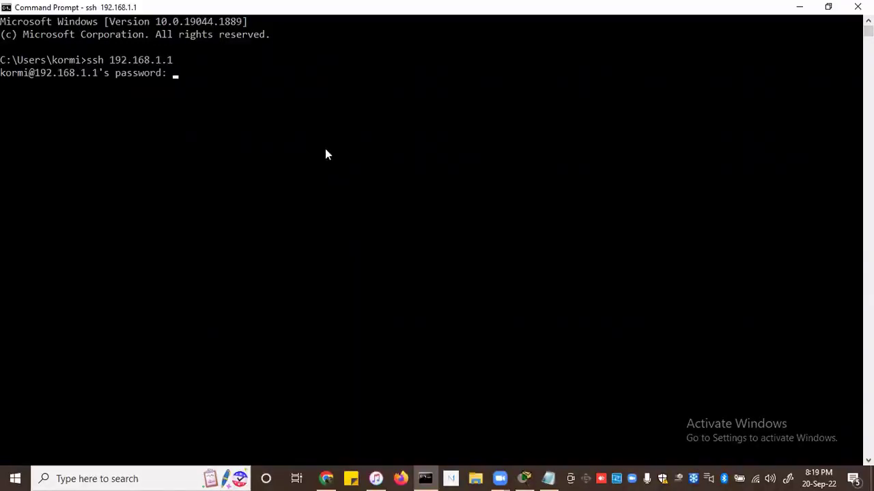
key("Return")
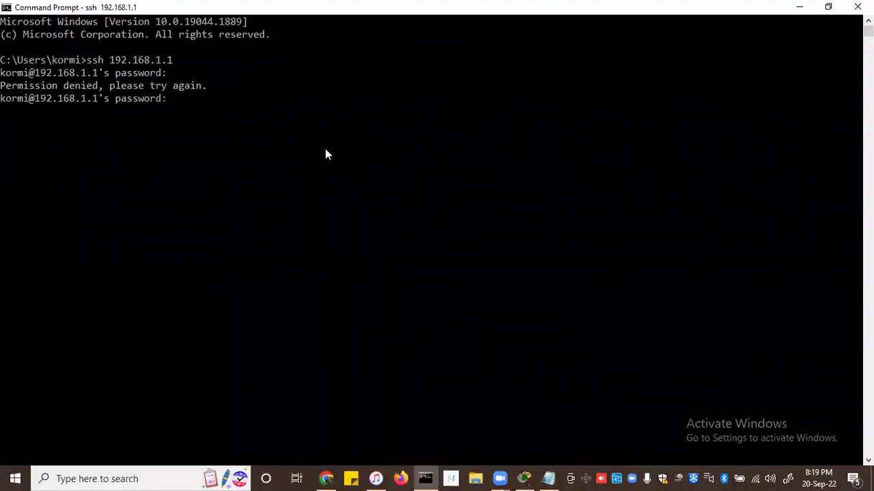
key("ctrl+c")
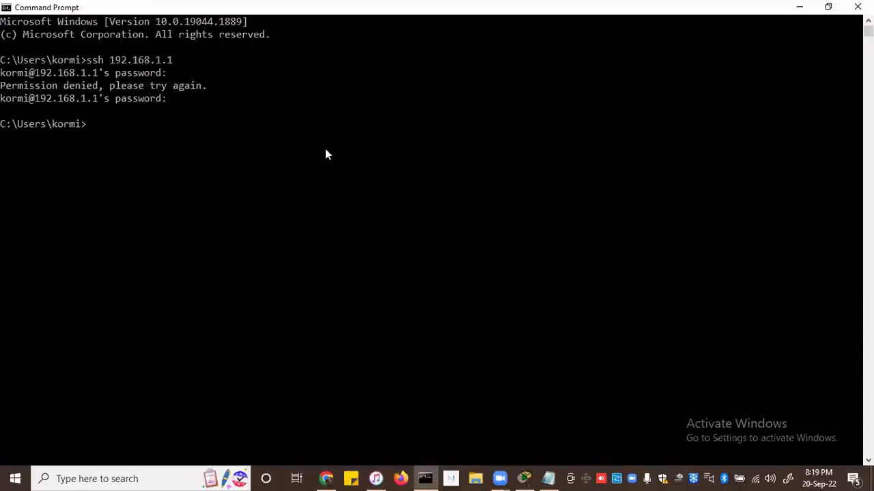
key("Up")
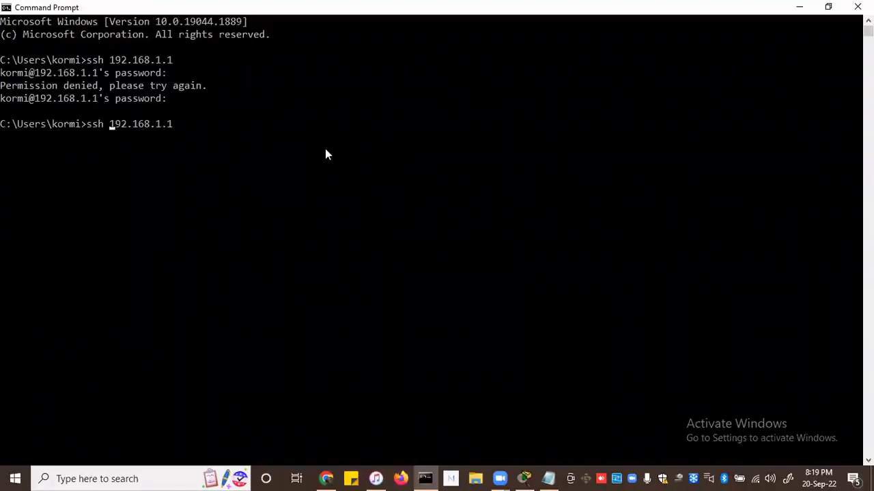
type("username")
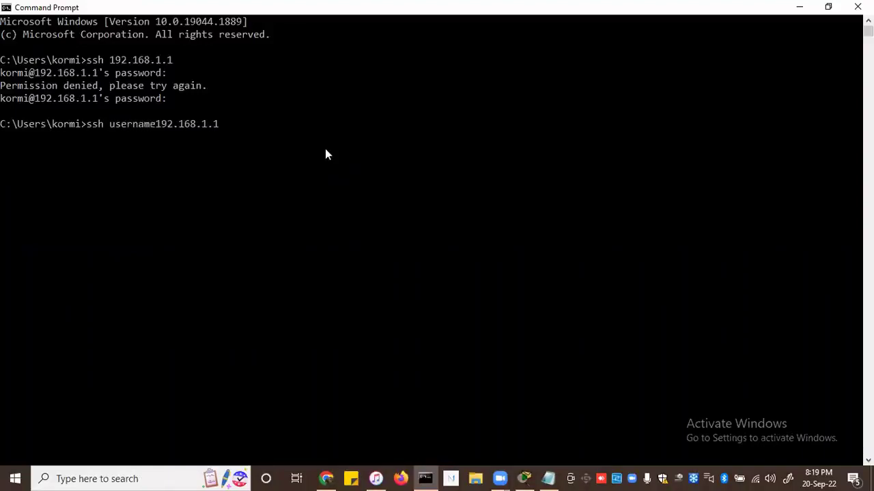
type("@")
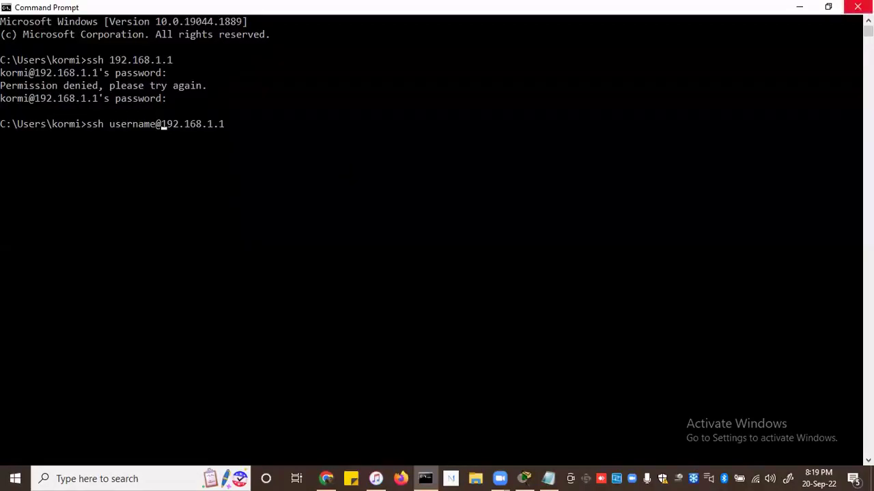
left_click(799, 6)
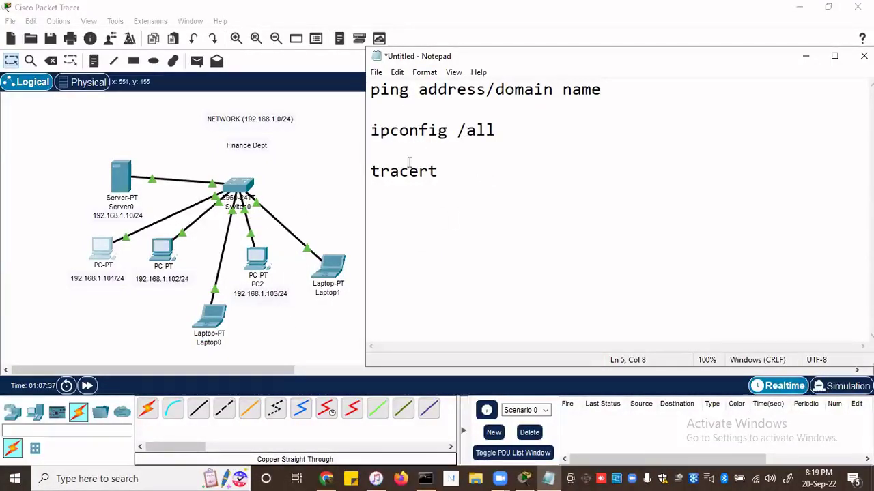
Switch to Cisco Packet Tracer and view Server0's desktop applications, then close the Server0 window.
left_click(800, 7)
left_click(524, 479)
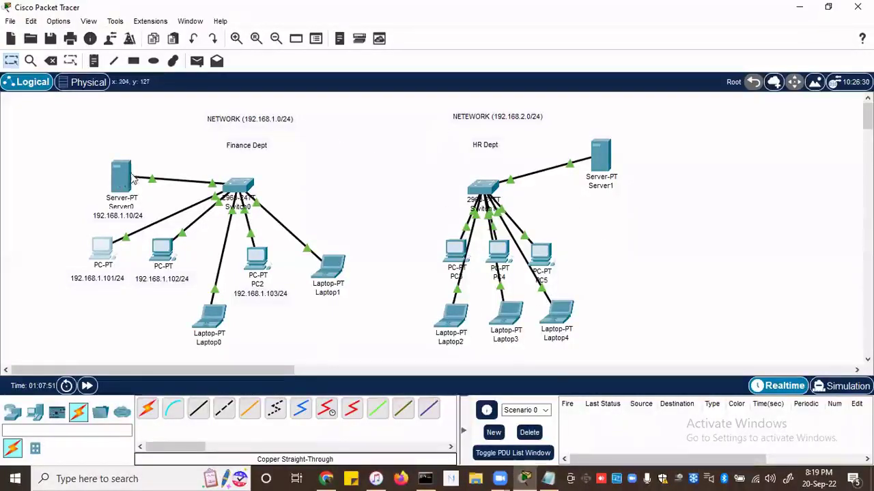
mouse_move(124, 188)
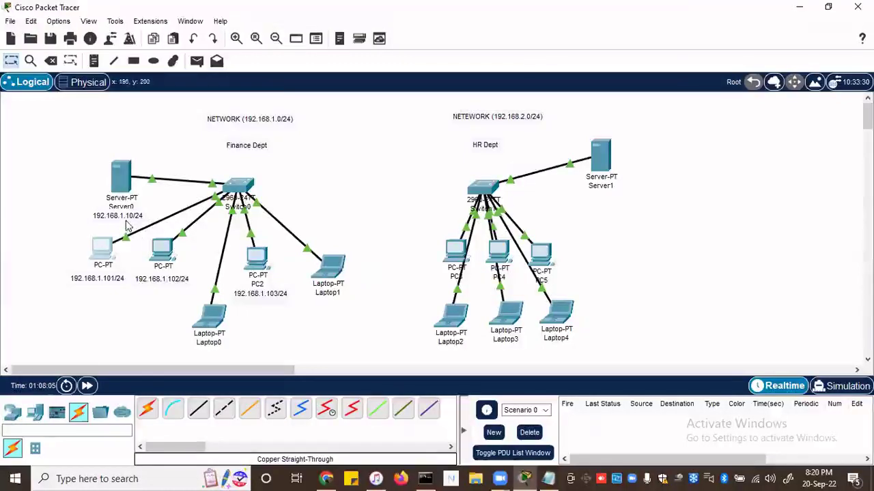
left_click(123, 179)
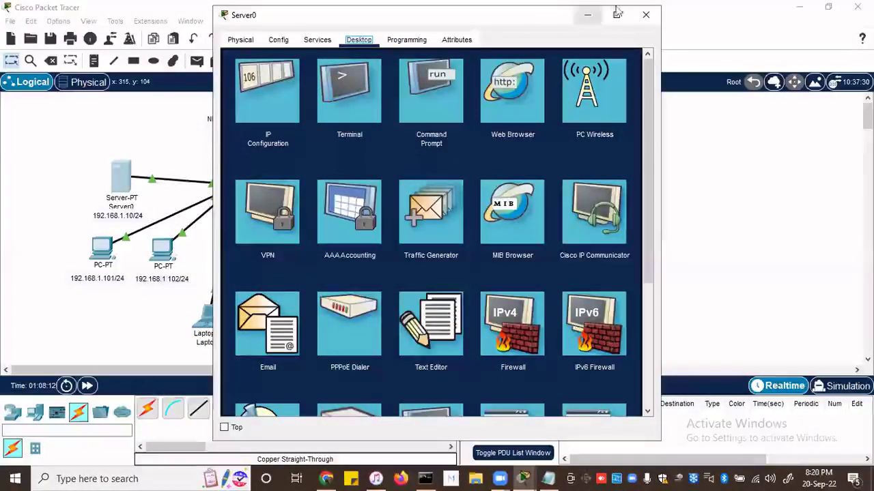
left_click(646, 15)
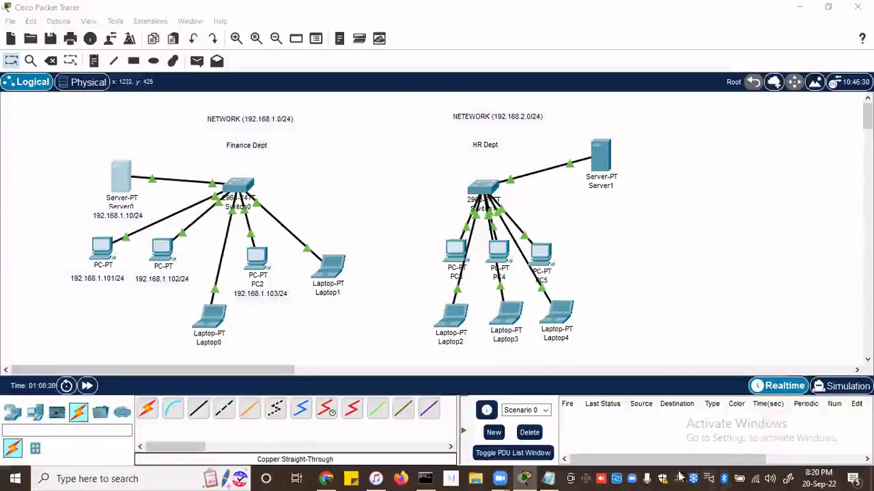
Return to the Notepad notes, start a new line two lines below tracert, and highlight the ping address/domain name line.
left_click(548, 479)
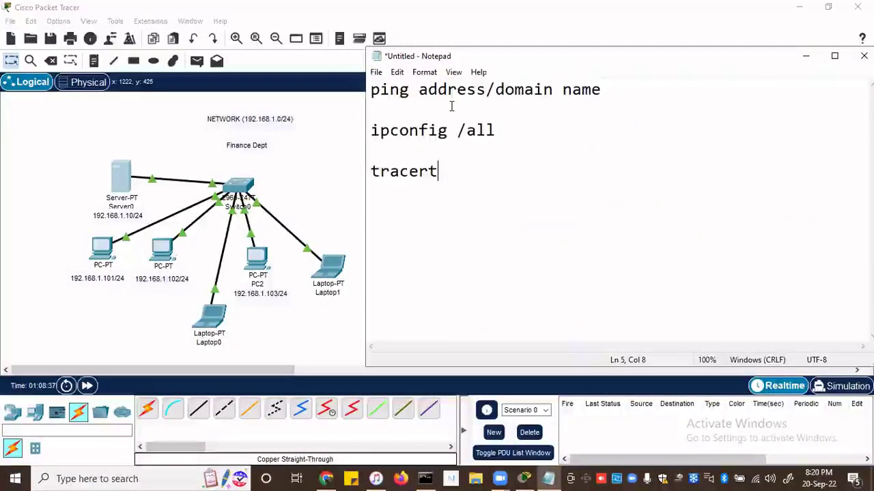
left_click(283, 162)
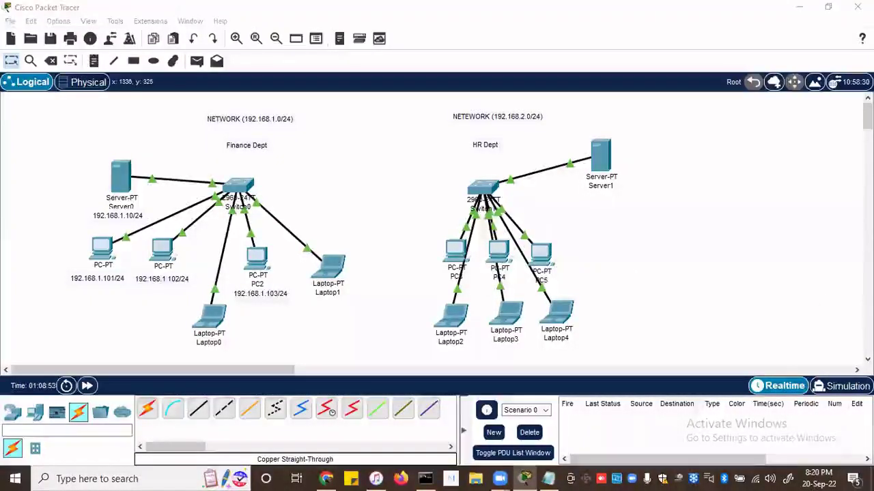
left_click(548, 478)
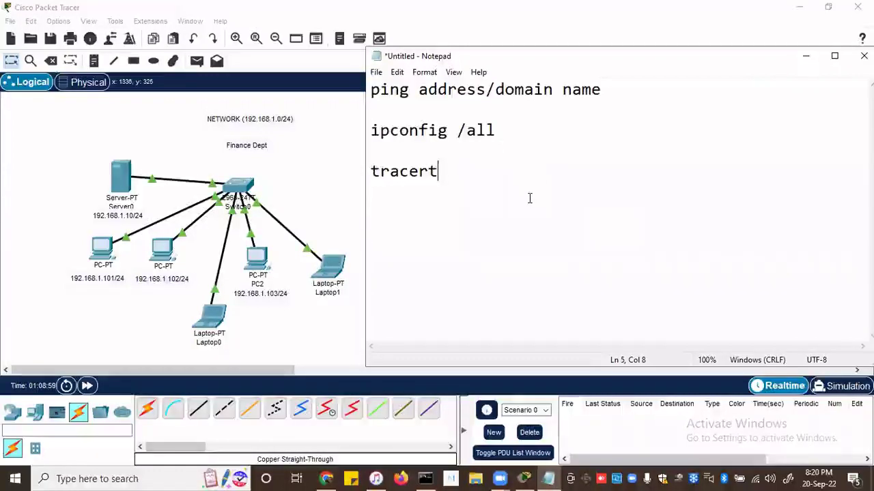
key("Return")
key("Return")
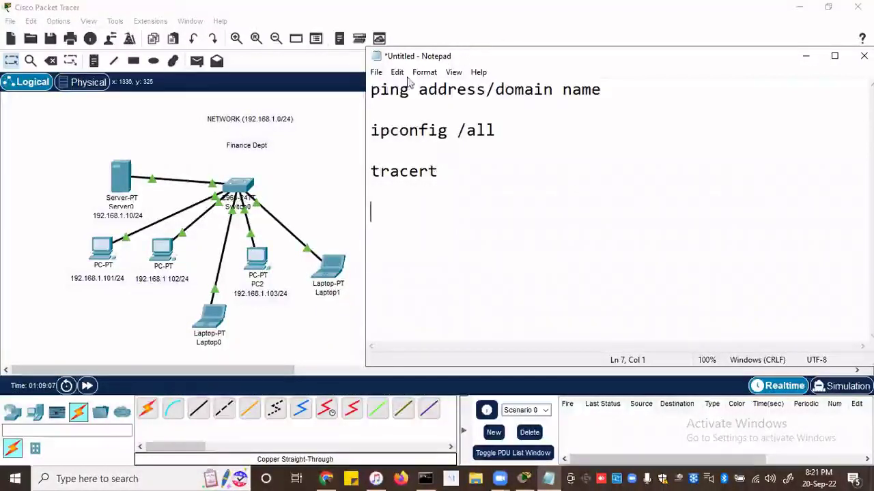
left_click_drag(371, 89, 610, 88)
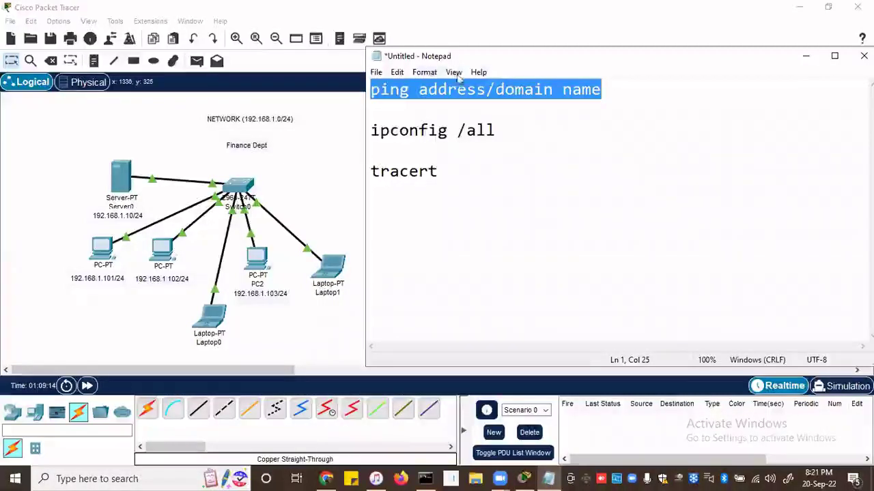
Highlight the ipconfig /all and tracert notes in turn, and place the cursor on the line below tracert.
left_click_drag(374, 131, 505, 132)
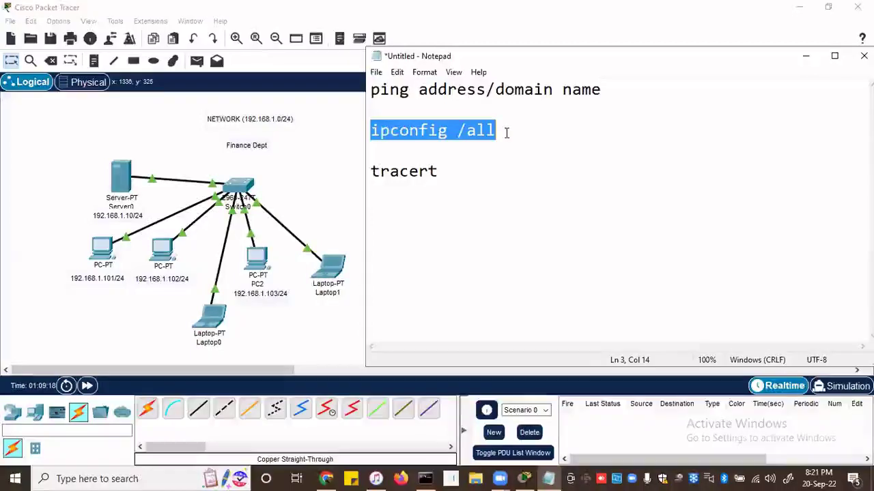
left_click_drag(374, 172, 441, 171)
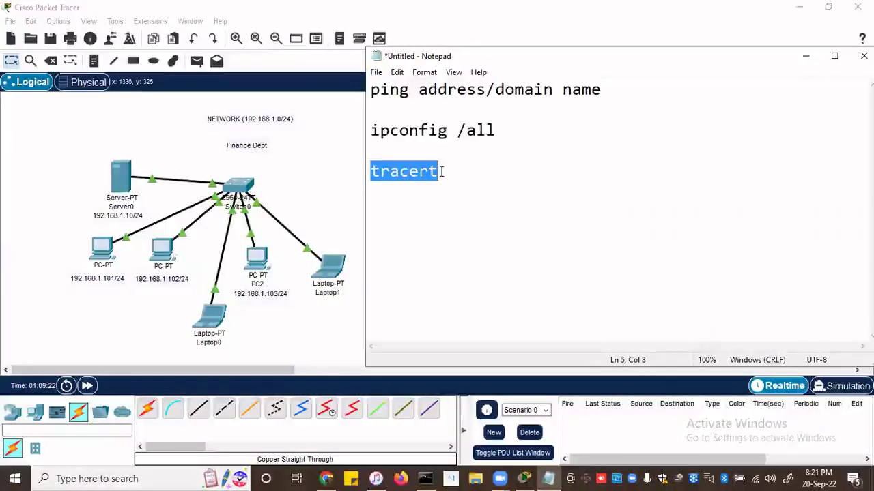
left_click(477, 183)
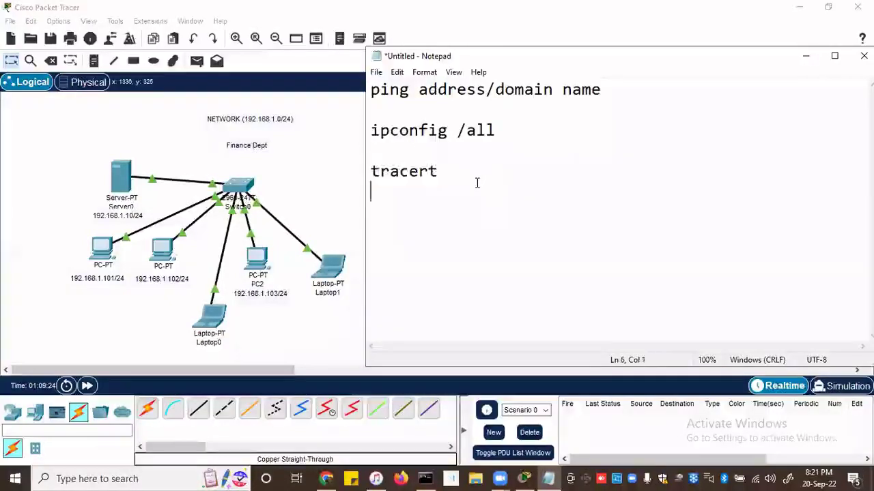
Add the note "traceroute - UNIX" below the tracert line, leaving one blank line between them.
key("Return")
type("tracert")
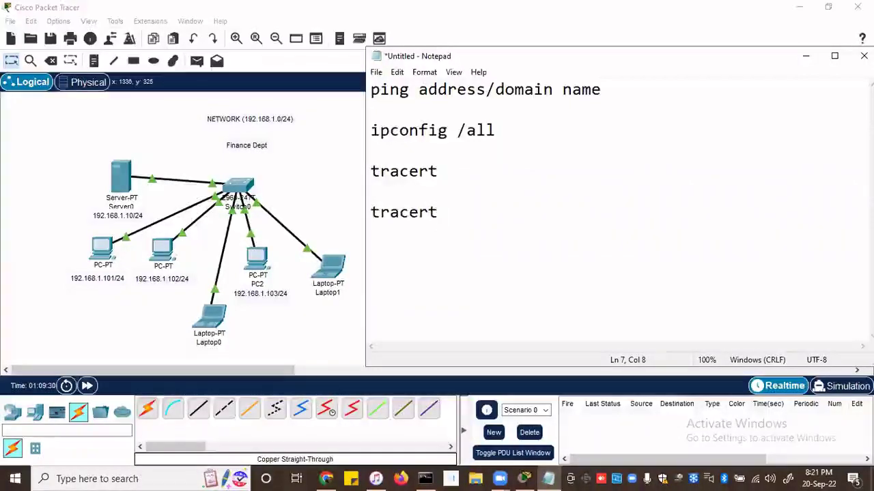
key("BackSpace")
type("oute")
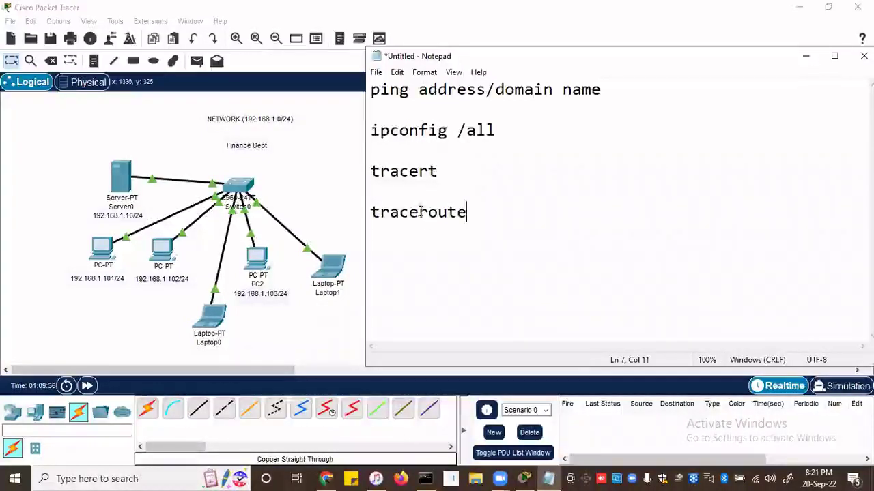
type("-")
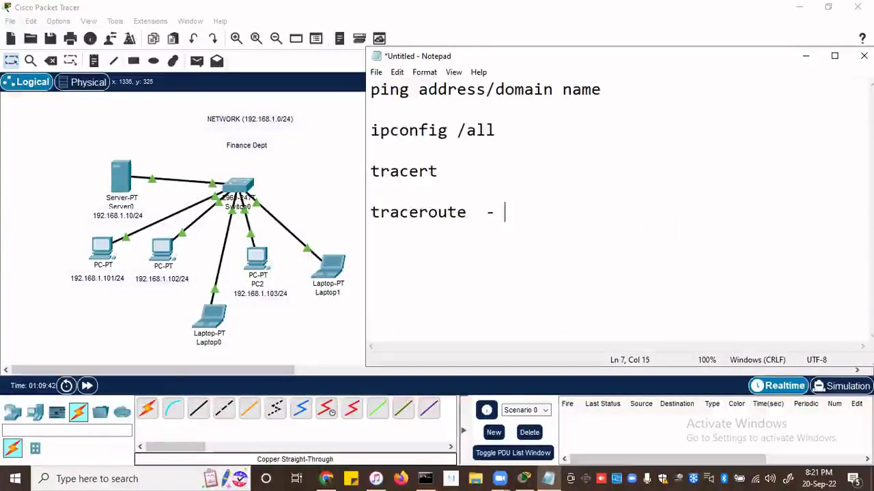
type(" UNIX")
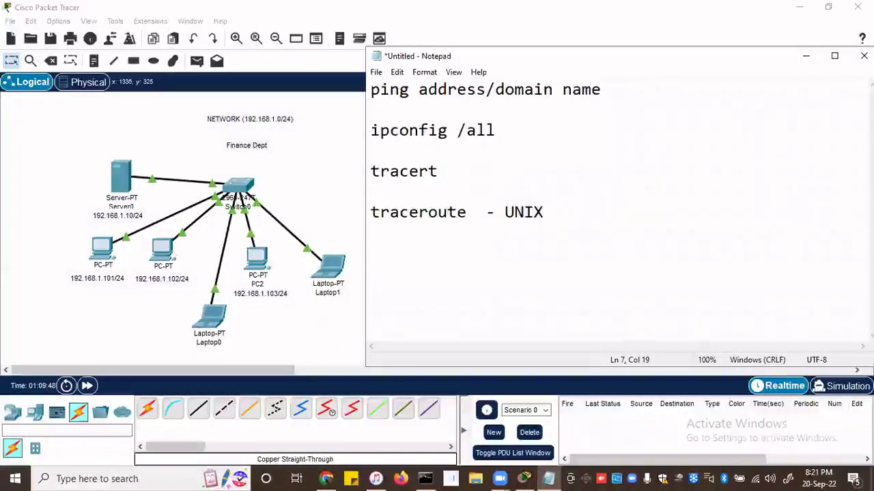
Label the tracert and ipconfig /all notes with "-WINDOWS" at the end of each line.
left_click(470, 170)
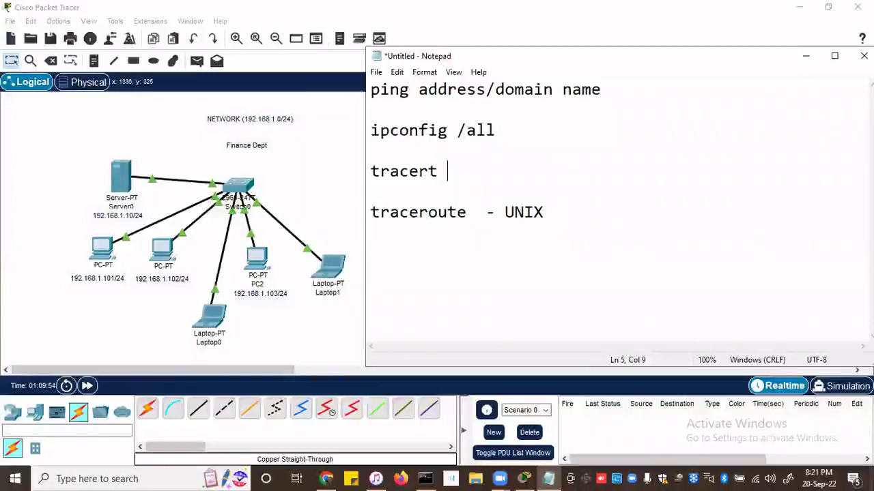
type("WINDOS")
key("BackSpace")
type("WS")
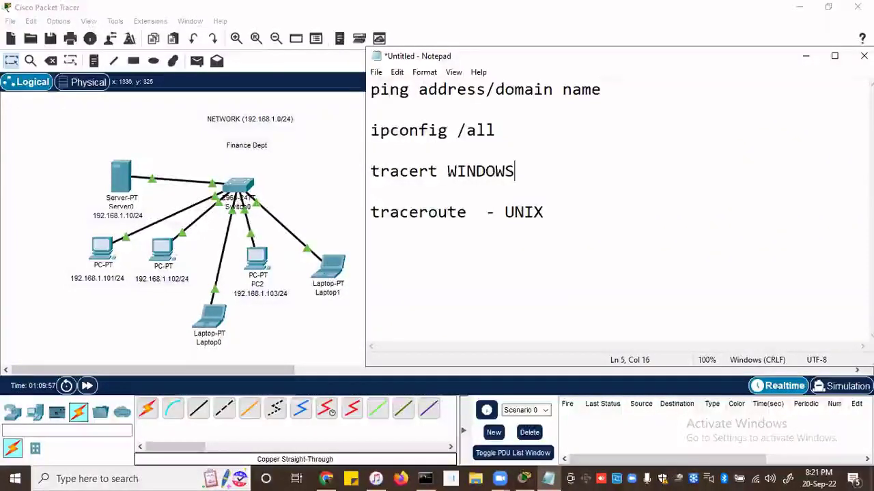
left_click(445, 170)
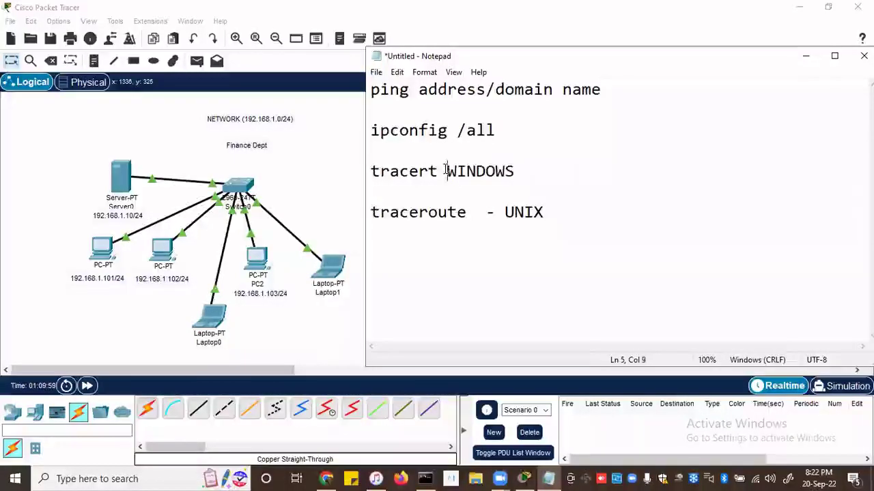
type("--")
key("BackSpace")
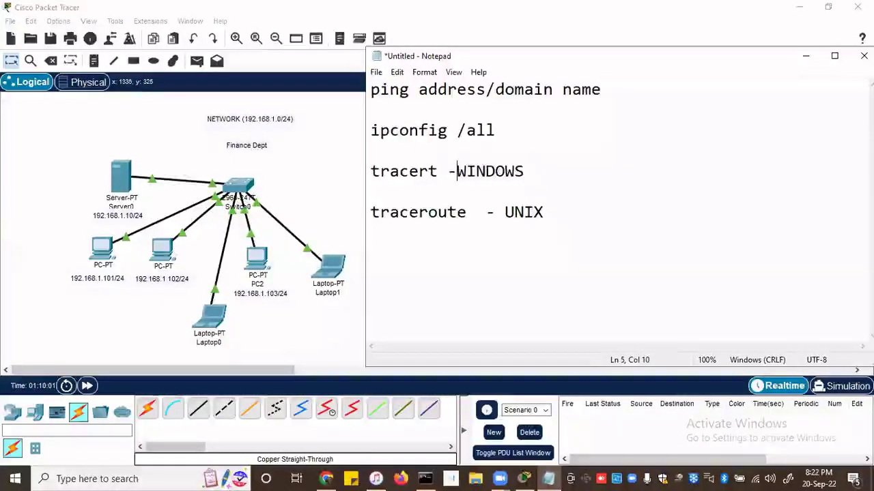
type("-")
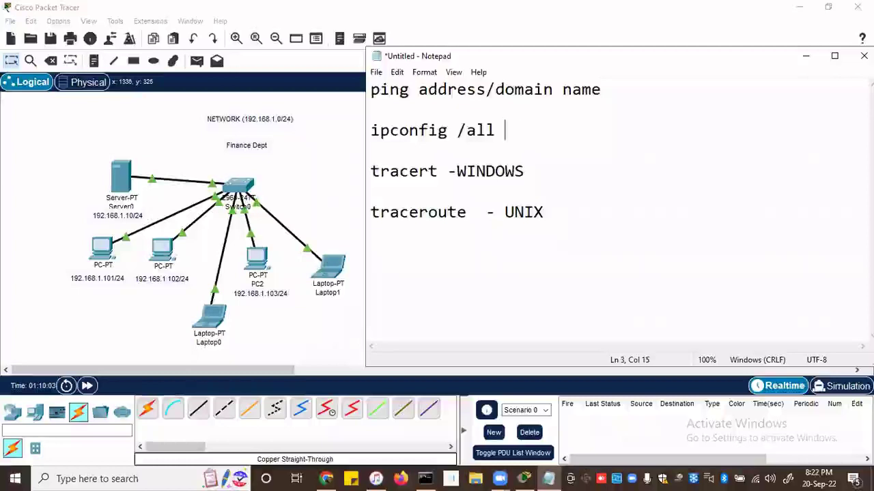
type("WINDOWS")
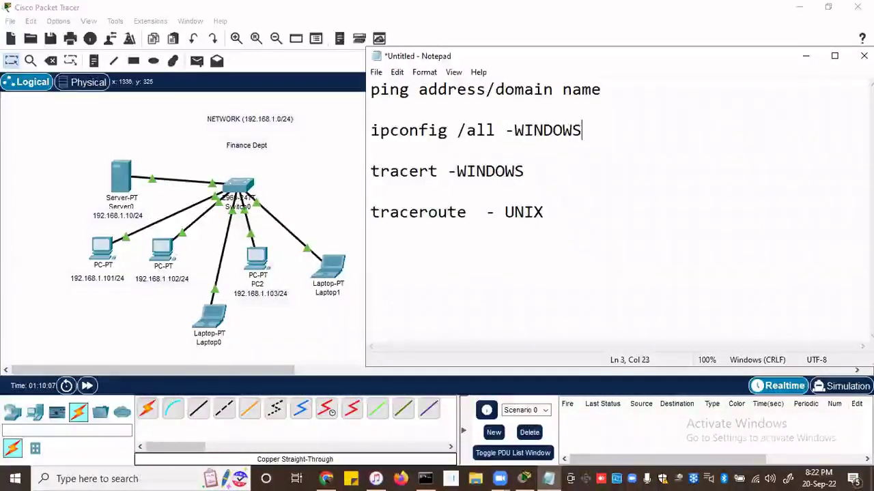
Label the ping address/domain name note with "-UNIVERSAL" at the end of its line.
left_click(628, 93)
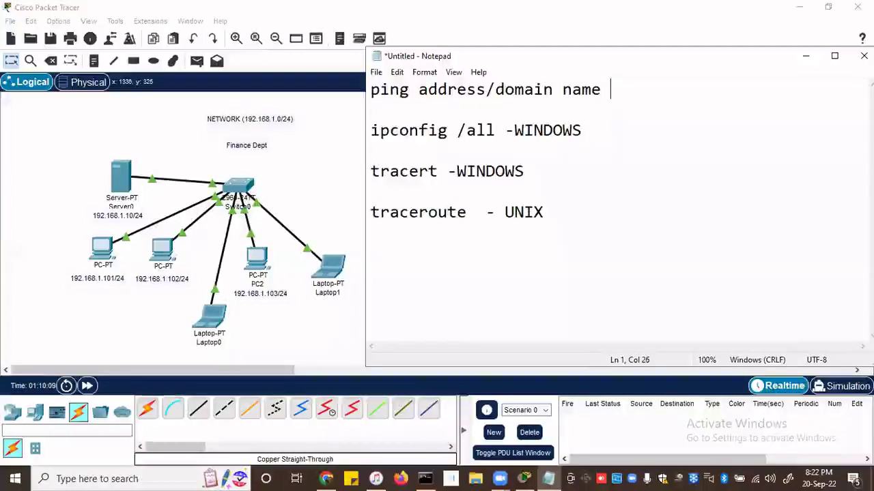
type("-")
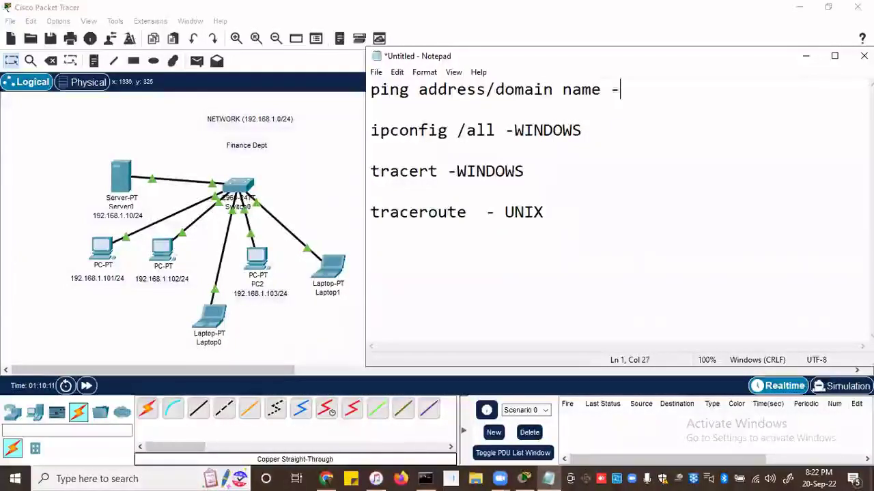
type("UNIVETR")
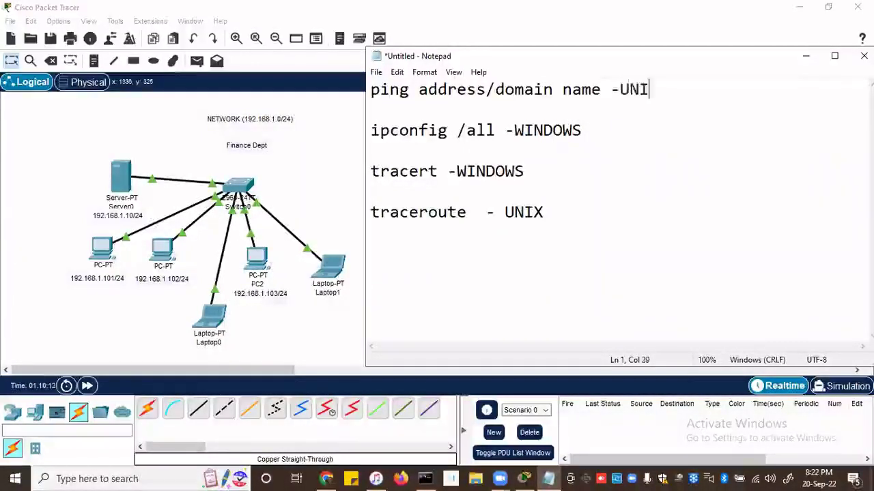
key("BackSpace")
key("BackSpace")
type("RSA;")
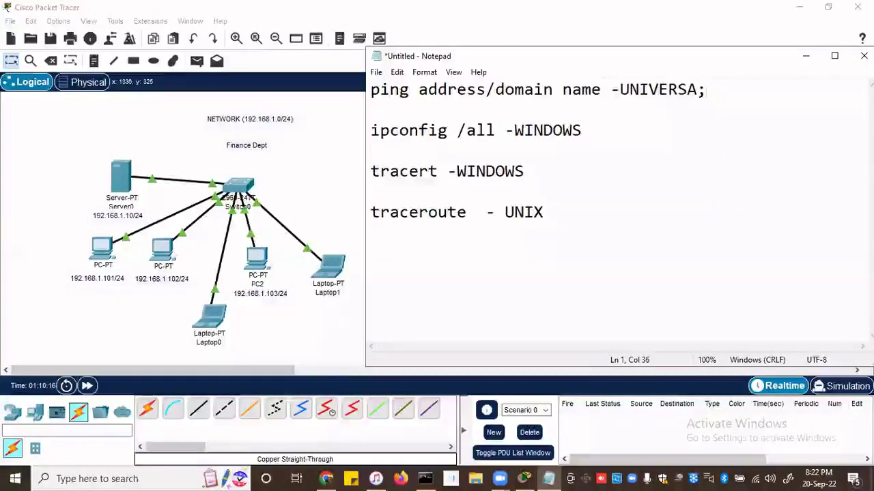
key("BackSpace")
type("L")
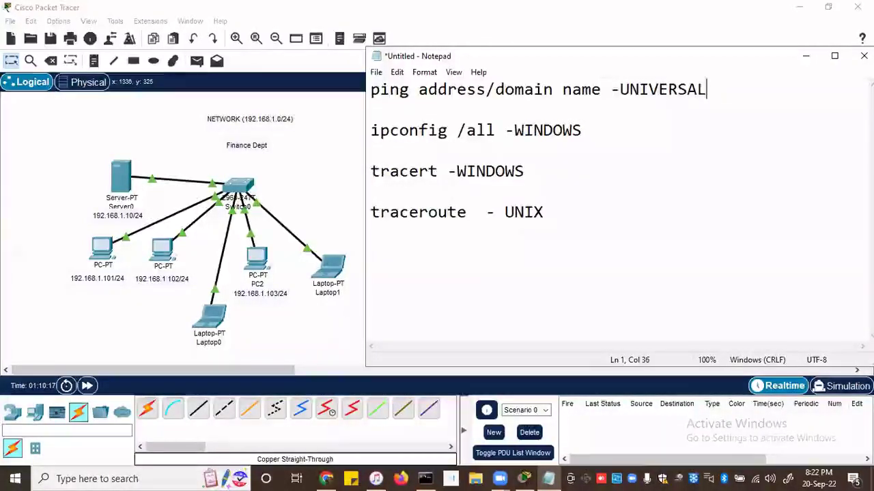
Insert the note "ifconfig - UNIX" between the ipconfig /all and tracert lines, separated by a blank line.
left_click(586, 130)
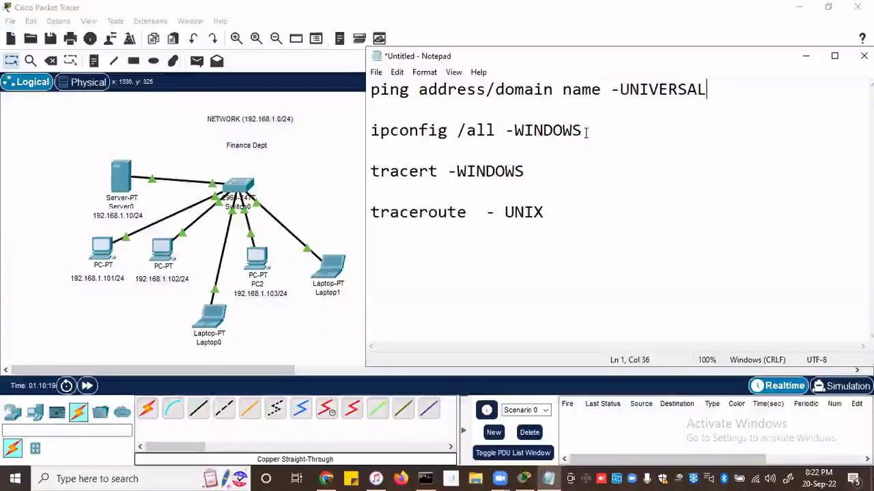
key("Return")
key("Return")
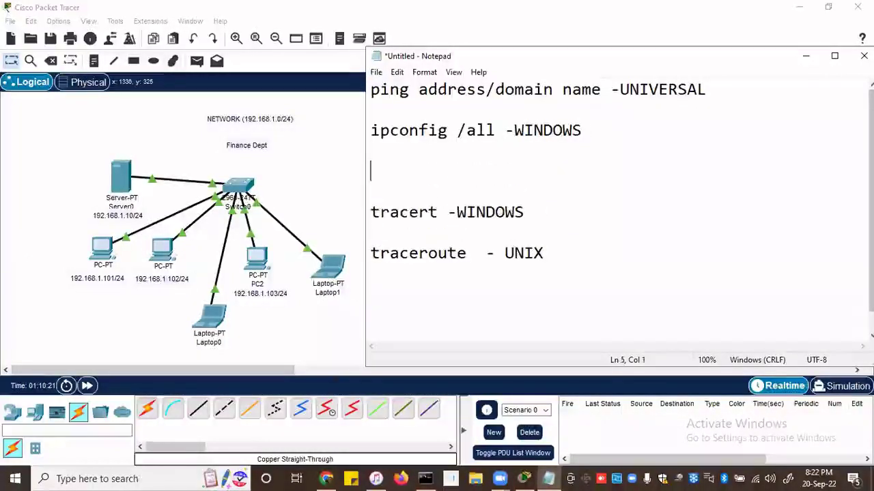
type("IP")
key("BackSpace")
key("BackSpace")
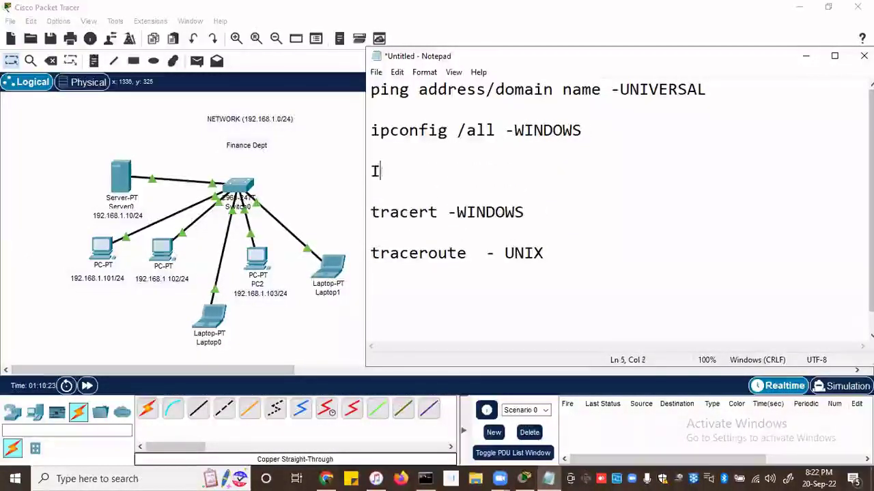
type("ifconfig ")
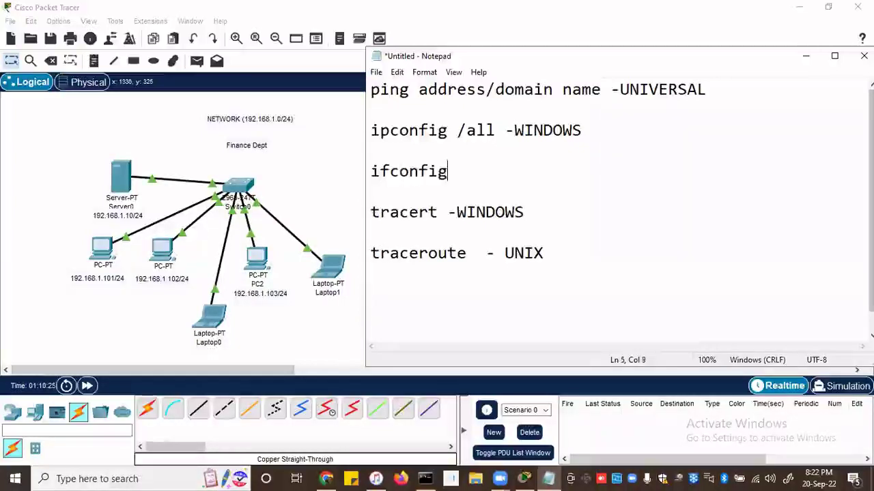
type(" -")
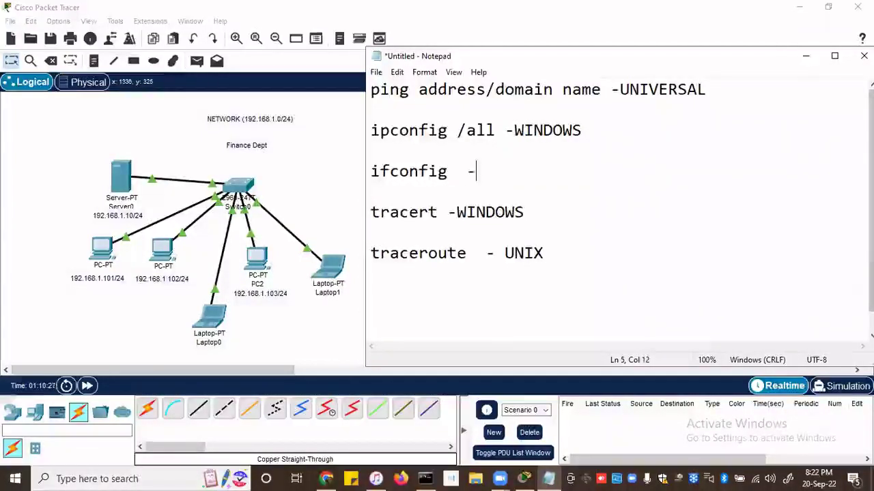
type(" UNIX")
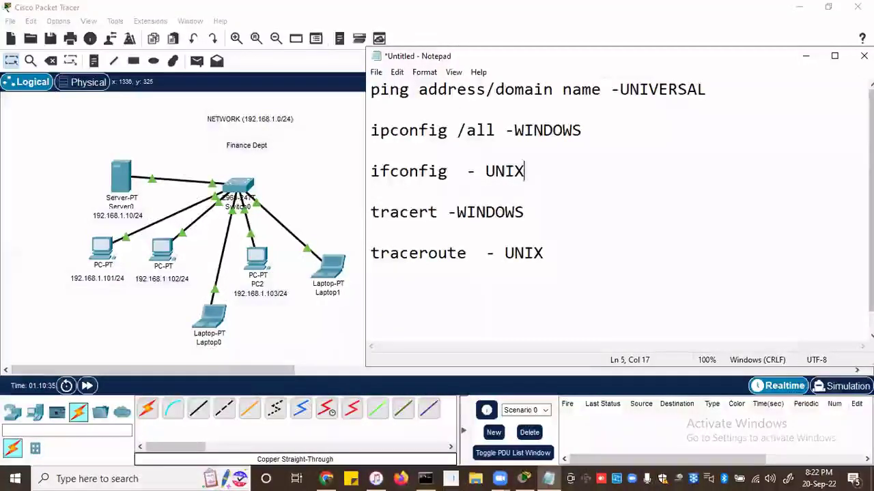
Add a space after the dash in the tracert, ipconfig /all and ping notes to match the UNIX lines.
left_click(486, 170)
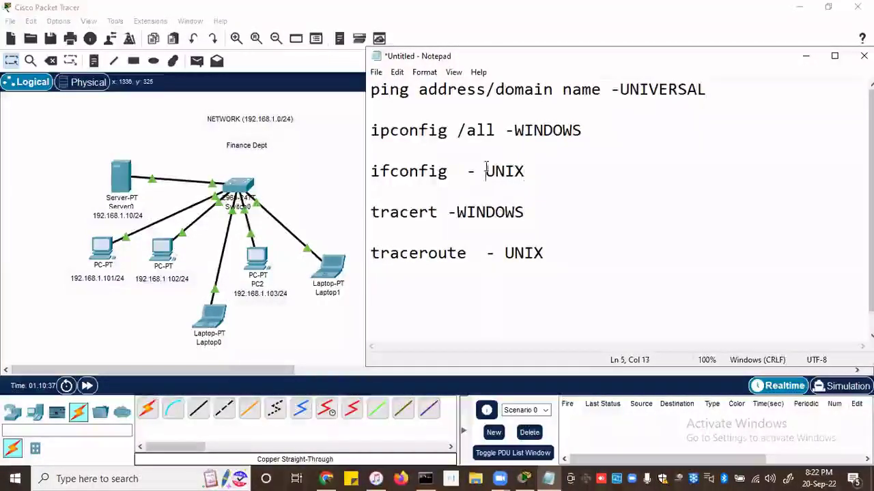
key("BackSpace")
left_click(504, 263)
left_click(478, 172)
left_click(456, 212)
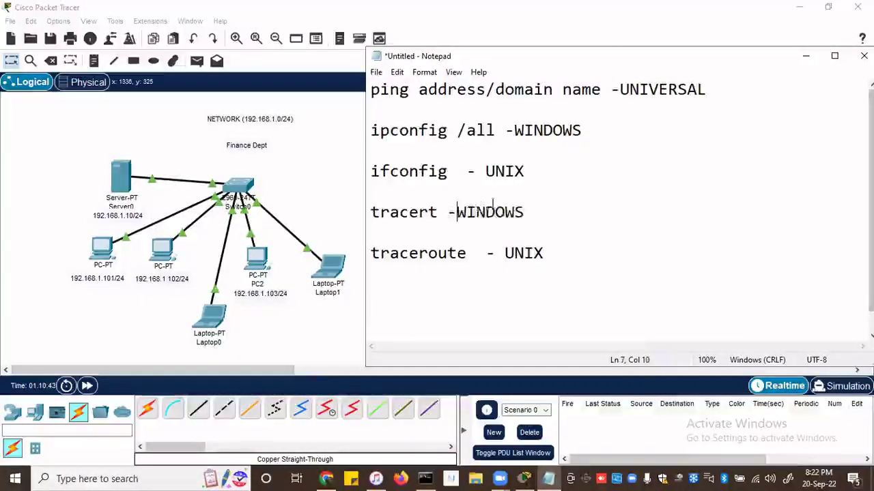
left_click(515, 131)
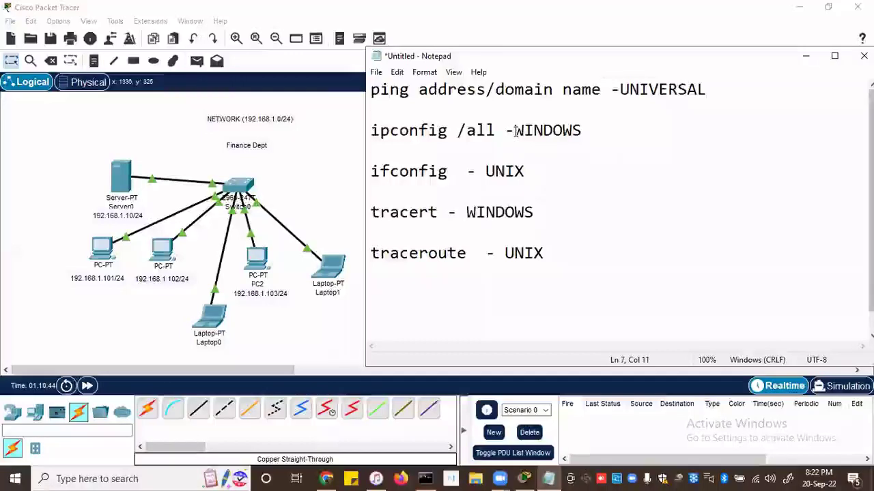
left_click(621, 91)
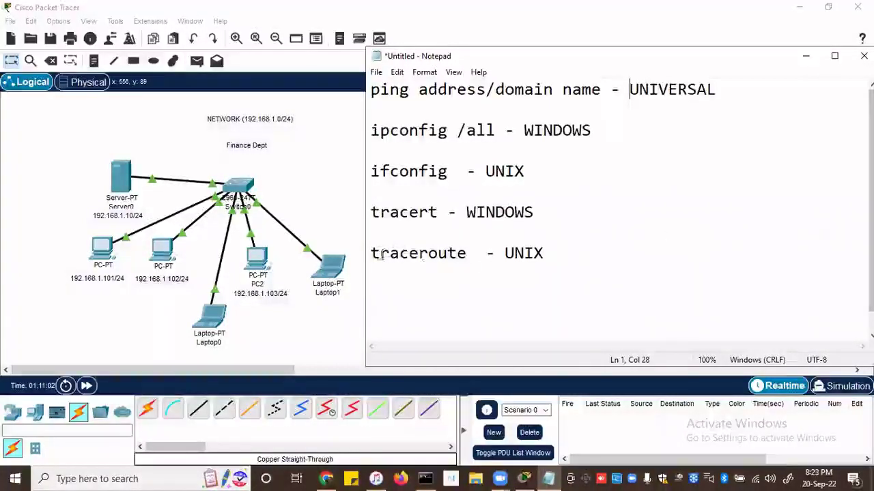
Review the command notes by highlighting traceroute, tracert, ifconfig, ipconfig /all and the word ping in turn.
left_click_drag(370, 253, 554, 251)
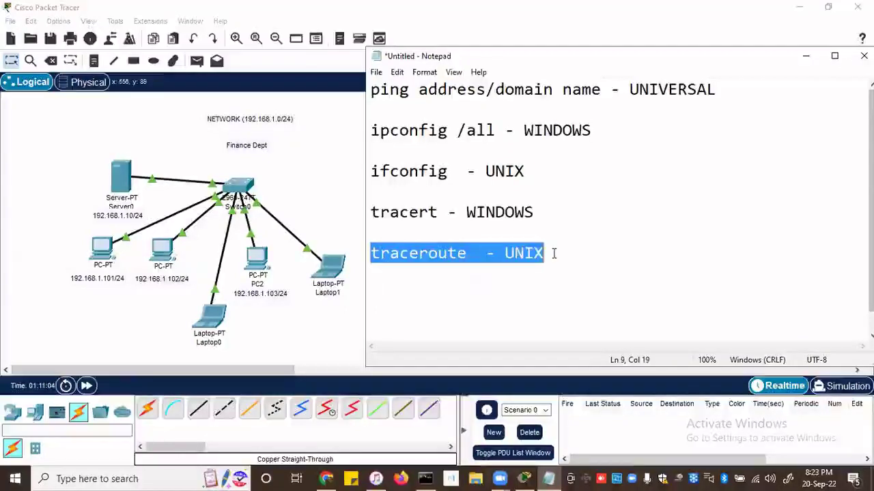
left_click(369, 212)
left_click_drag(368, 212, 542, 211)
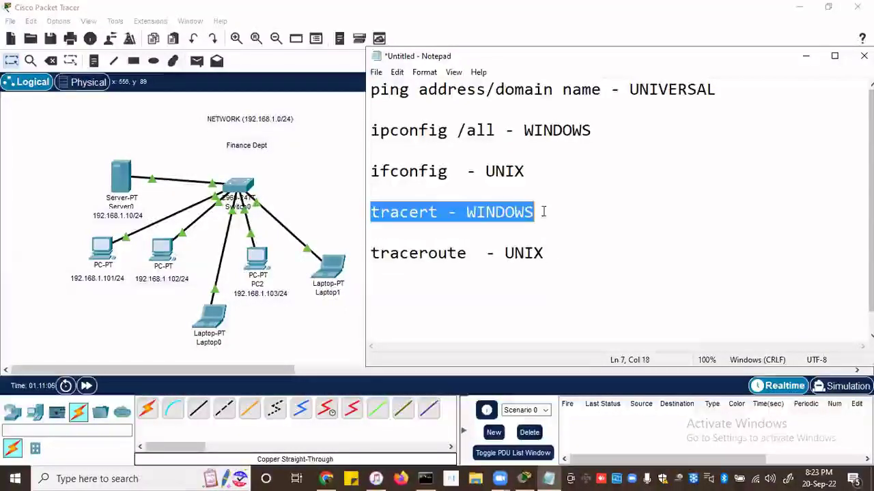
left_click_drag(371, 171, 531, 172)
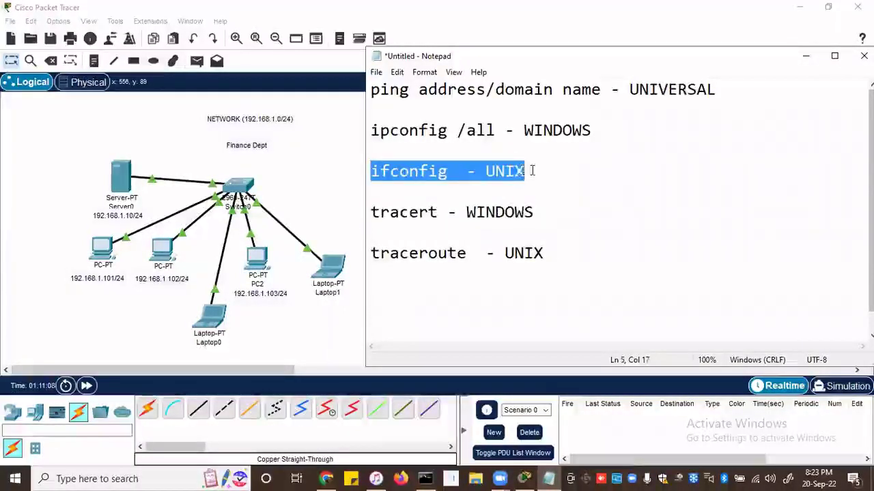
key("Left")
left_click_drag(373, 129, 600, 131)
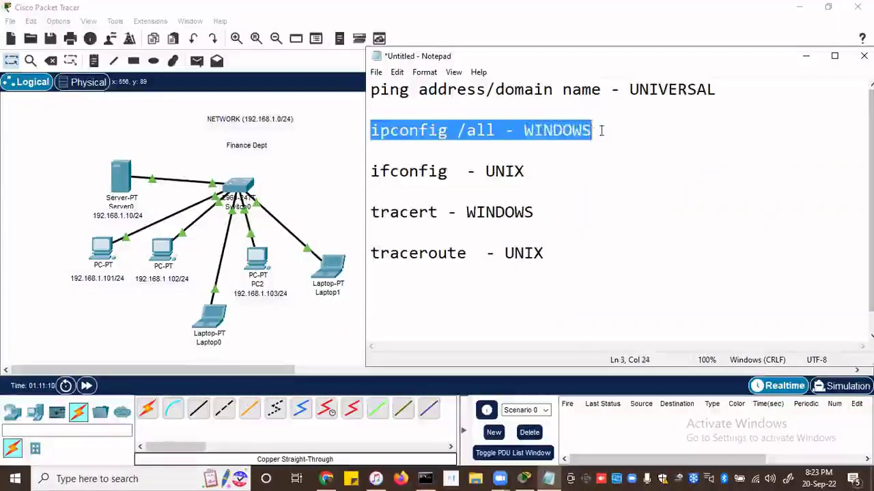
left_click_drag(371, 91, 410, 92)
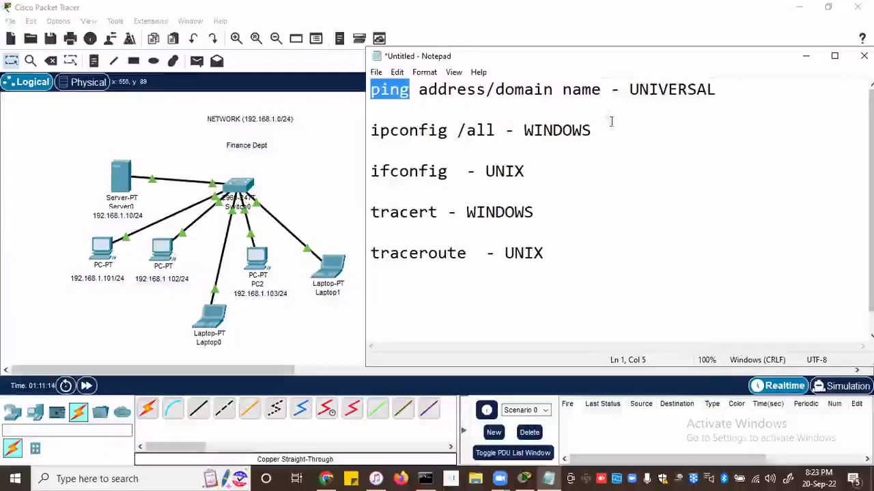
Switch from the notes to Cisco Packet Tracer, bringing the full Finance and HR network topology to the front.
left_click(792, 6)
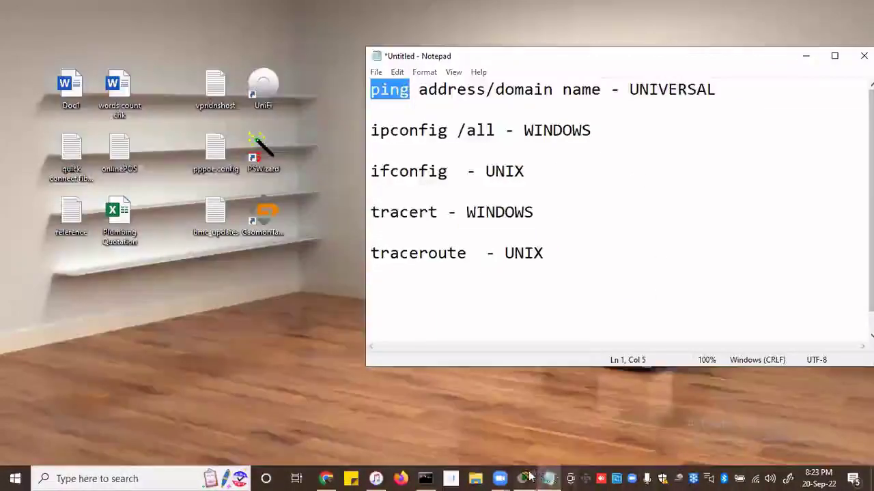
left_click(550, 478)
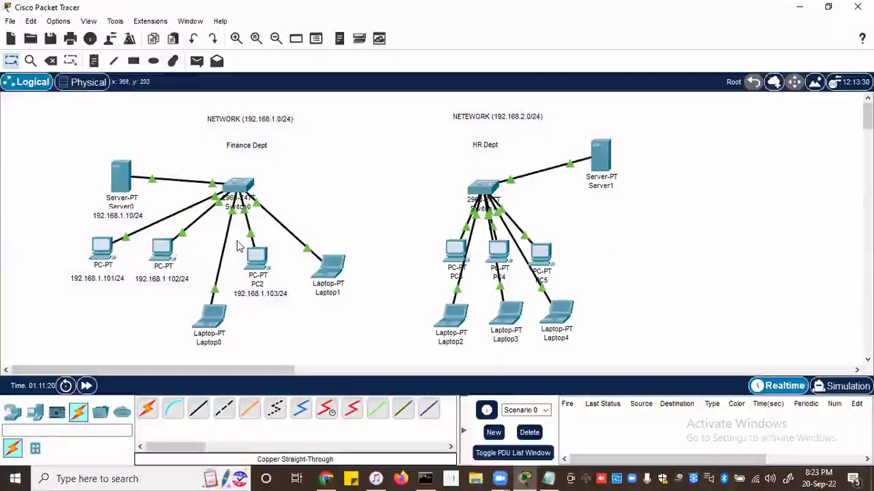
Open Server0's services and look through the HTTP, DHCP, DHCPv6, TFTP, DNS and SYSLOG pages.
left_click(121, 179)
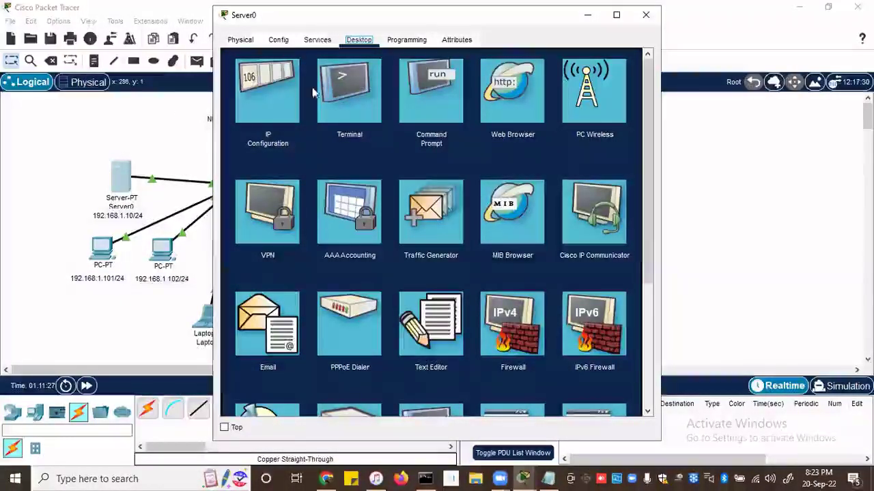
left_click(317, 41)
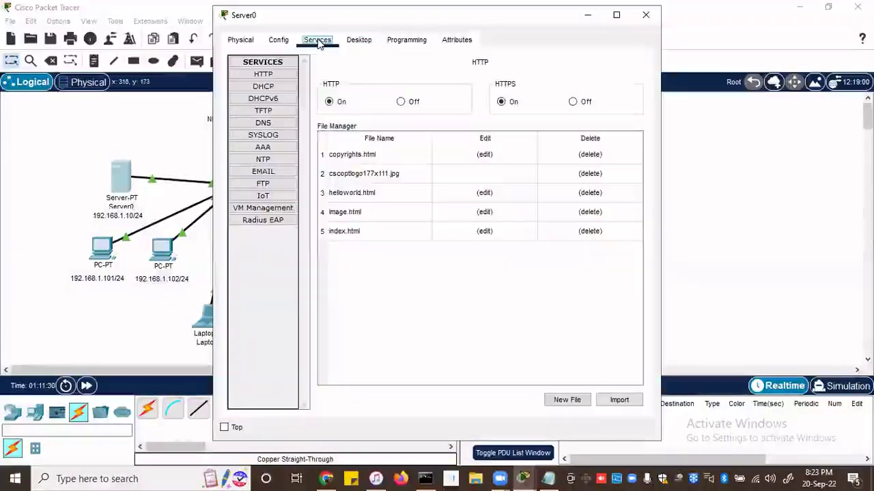
left_click(272, 86)
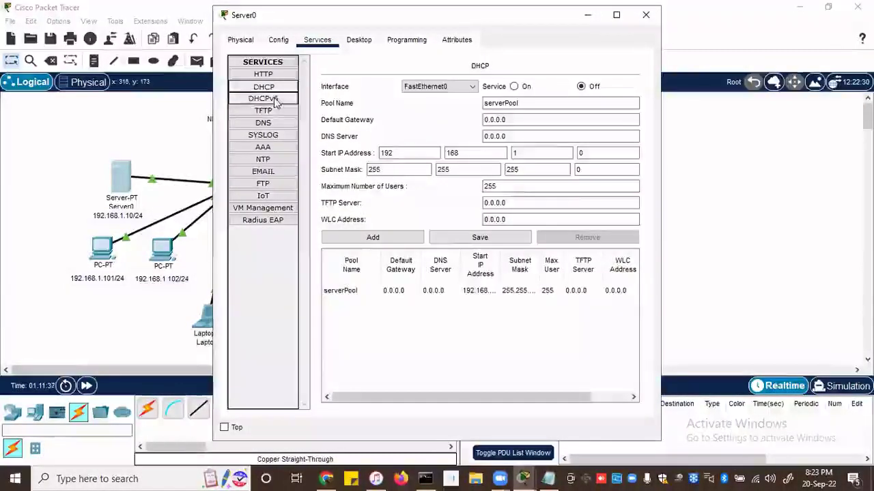
left_click(272, 99)
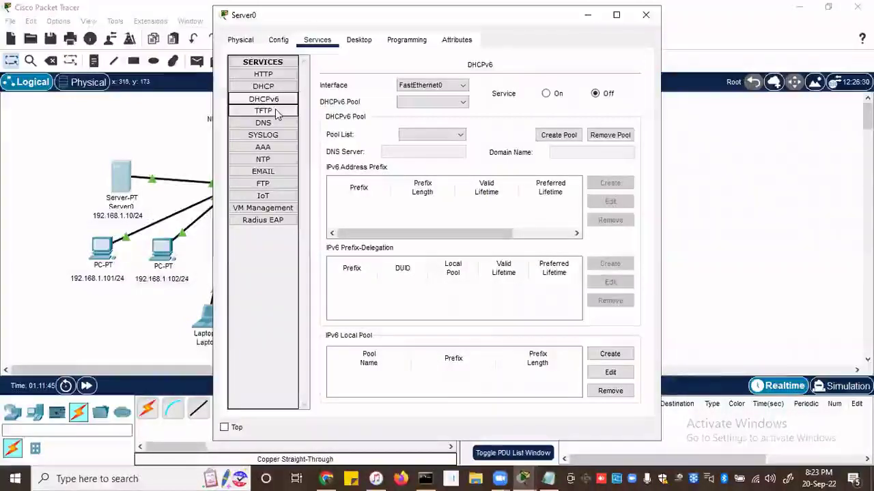
left_click(277, 114)
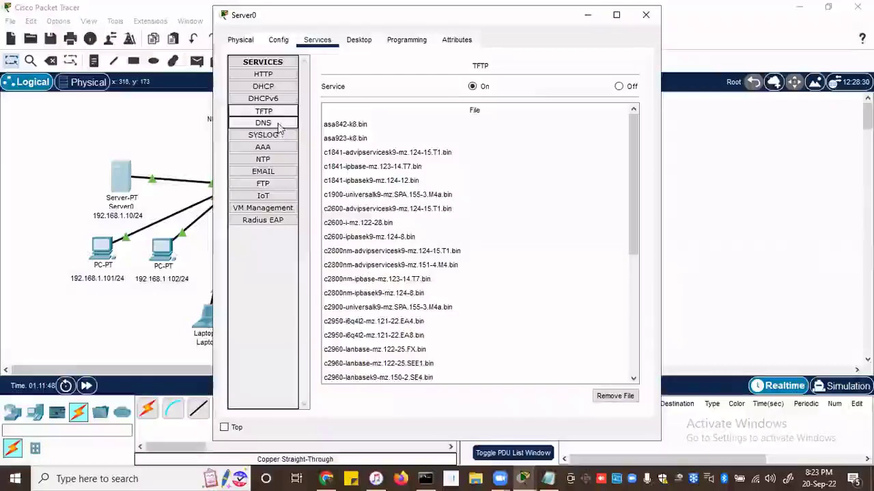
left_click(283, 123)
left_click(288, 136)
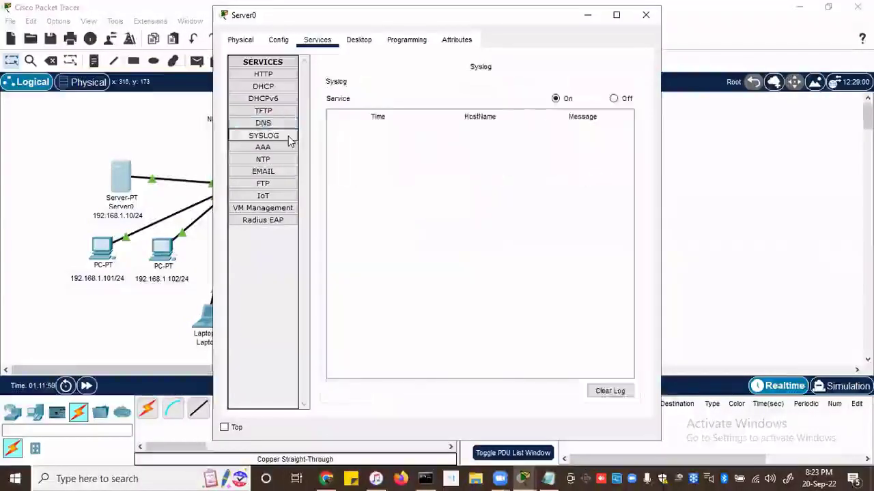
View Server0's EMAIL, FTP, IoT, VM Management and Radius EAP services, return to the HTTP service, and minimize the server window.
left_click(279, 173)
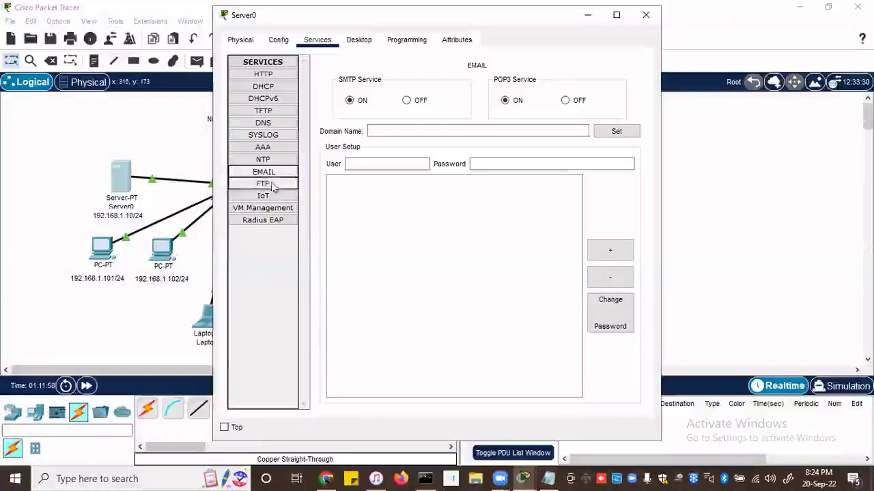
left_click(266, 183)
left_click(271, 197)
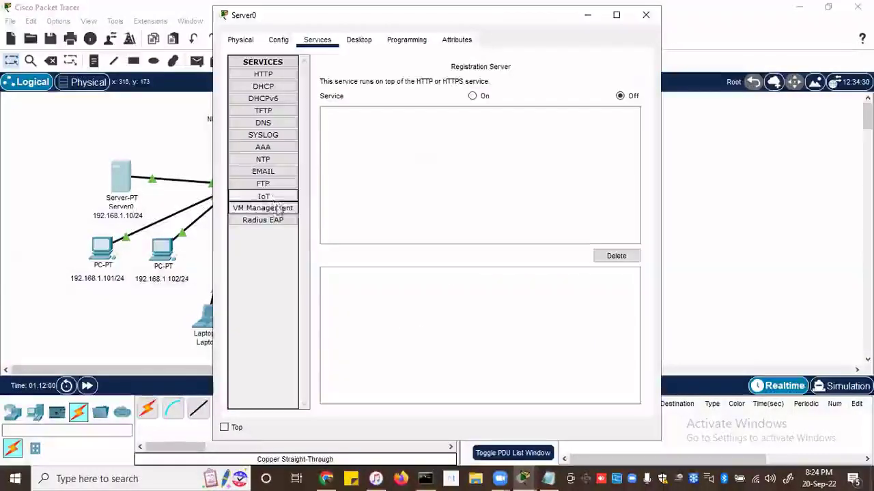
left_click(272, 208)
left_click(274, 224)
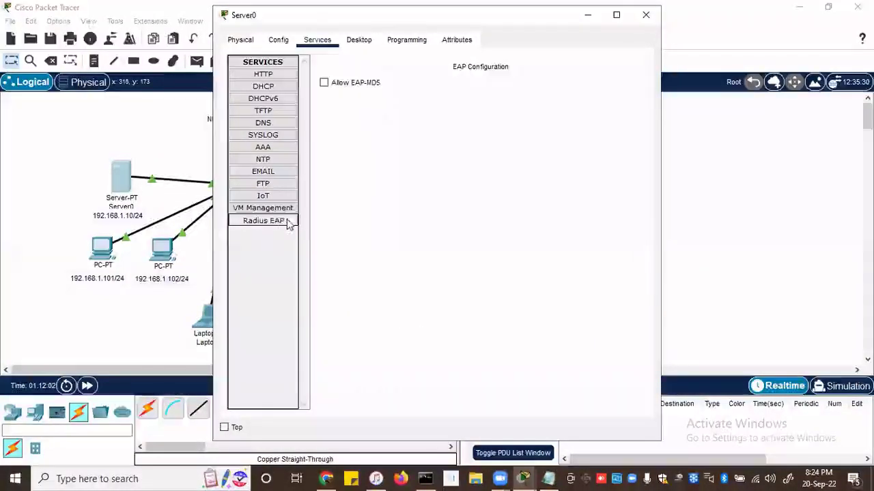
left_click(283, 78)
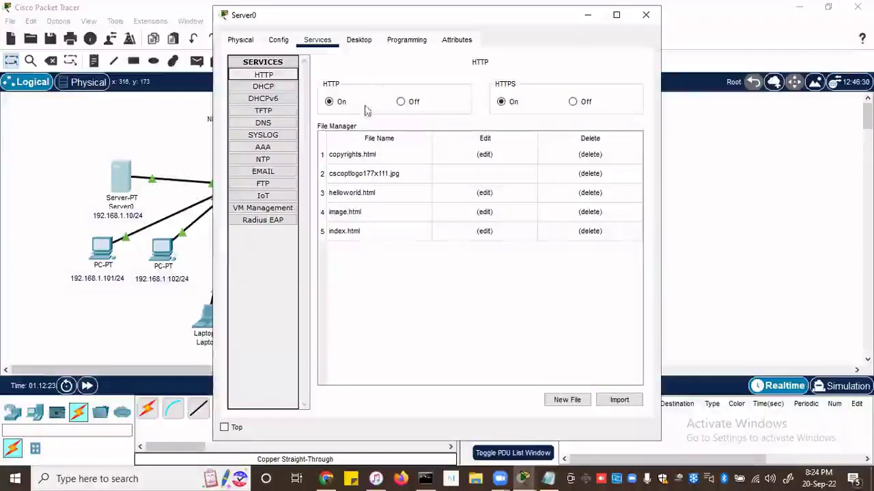
left_click(587, 14)
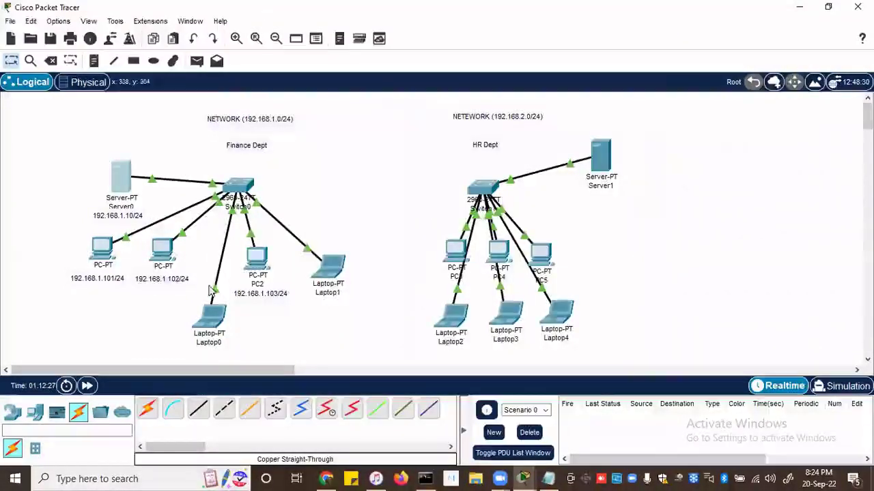
Load 192.168.1.10 in PC0's web browser to view Server0's home page, and close the PC0 window.
left_click(110, 256)
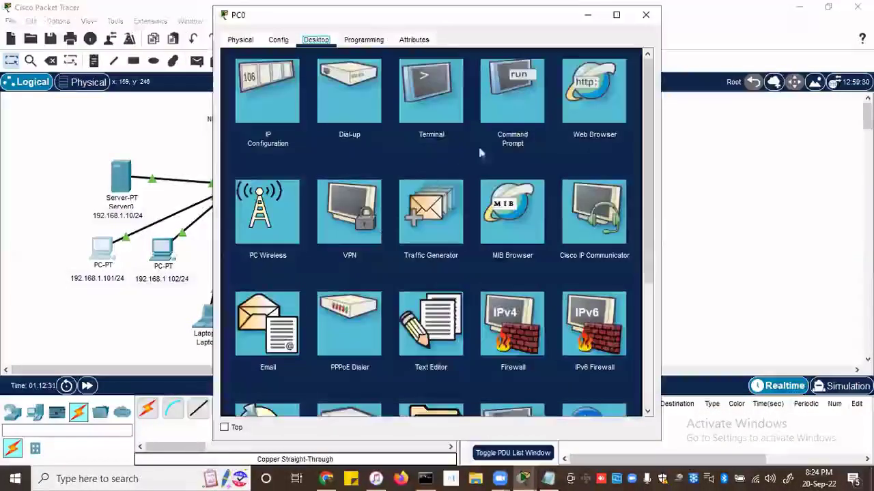
left_click(607, 92)
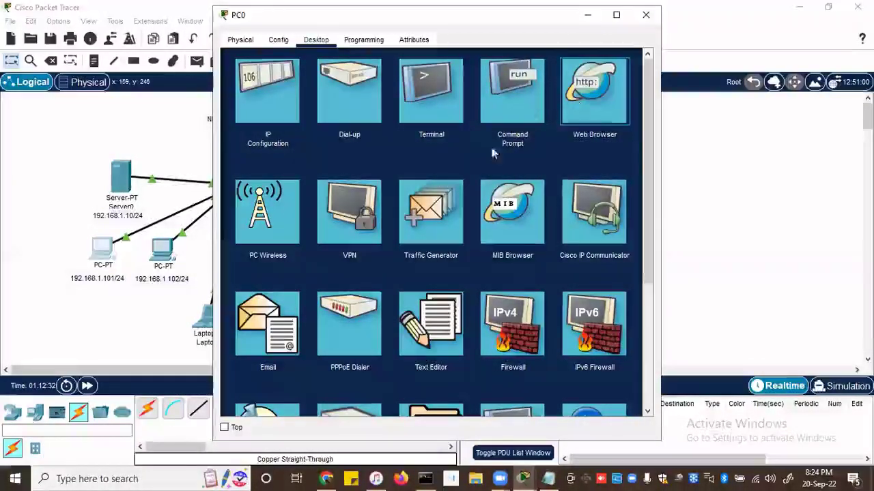
left_click(596, 107)
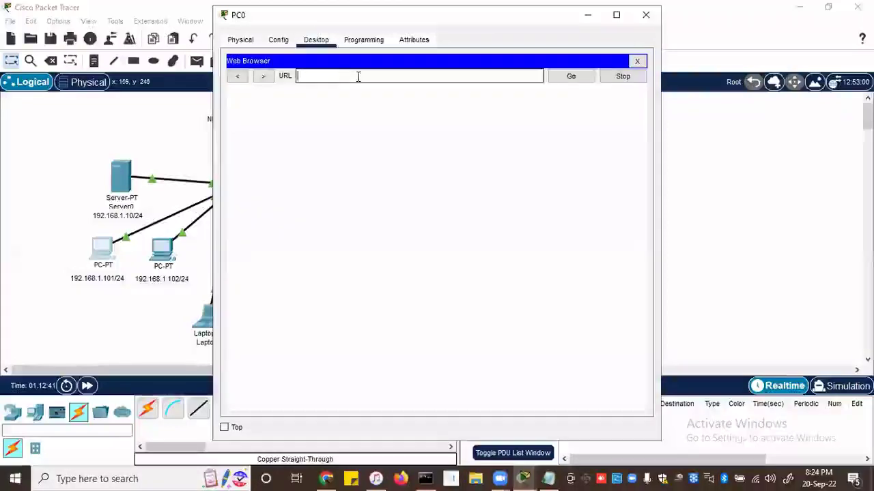
type("19")
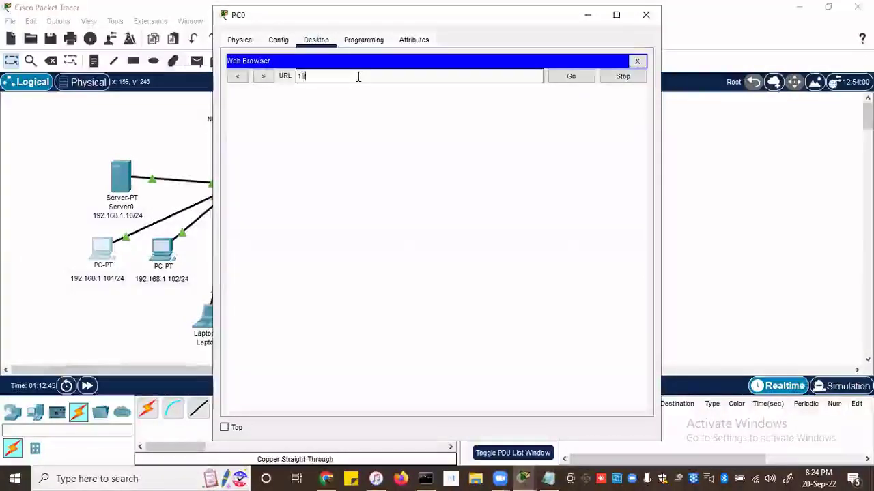
type("2.168.1.10")
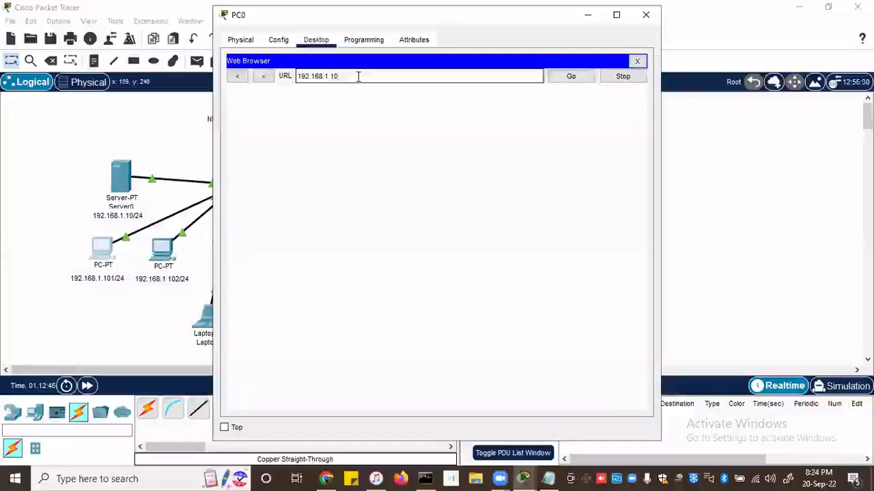
key("Return")
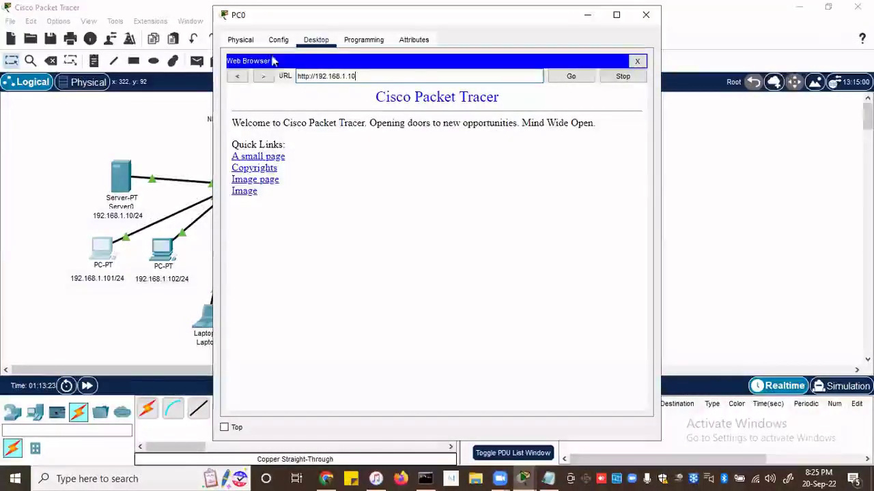
left_click(645, 20)
Open index.html for editing in Server0's HTTP service, copy its entire HTML source, and switch to Notepad.
left_click(120, 176)
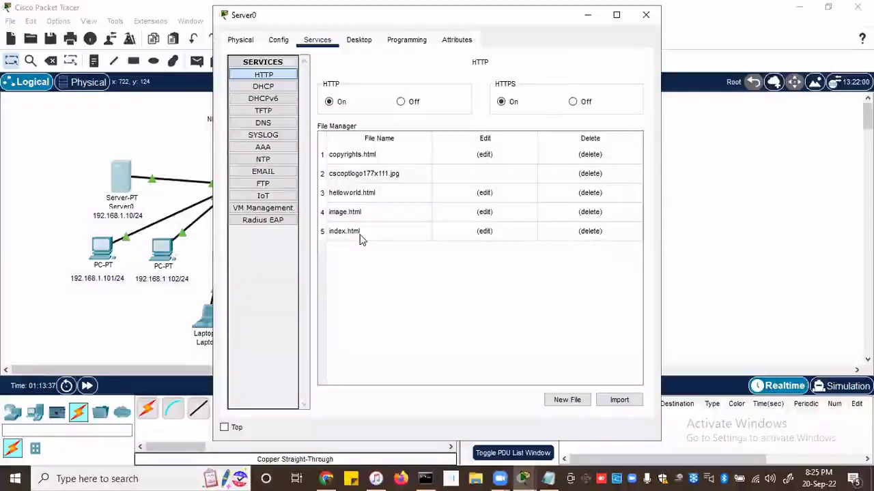
left_click(485, 232)
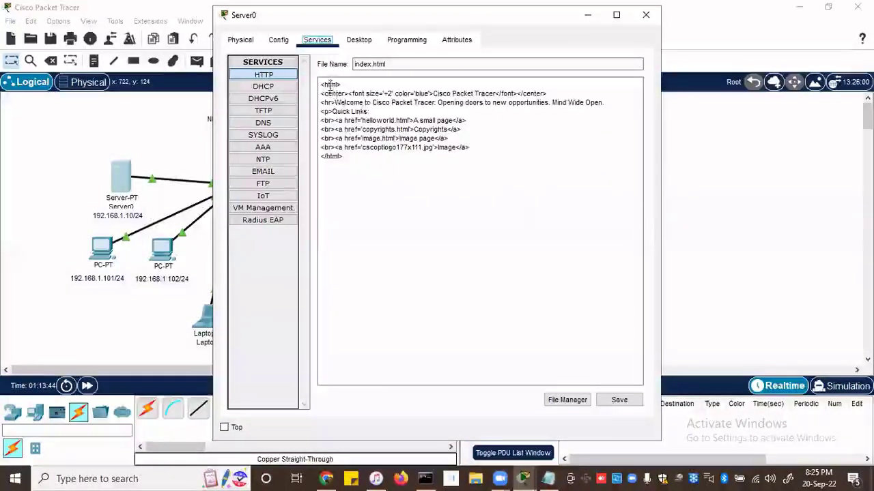
left_click_drag(320, 84, 387, 171)
key("ctrl+c")
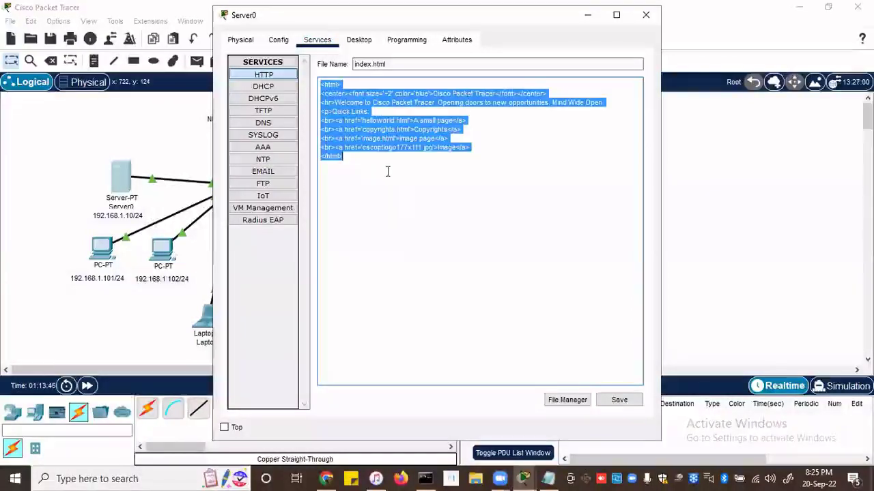
key("alt+Tab")
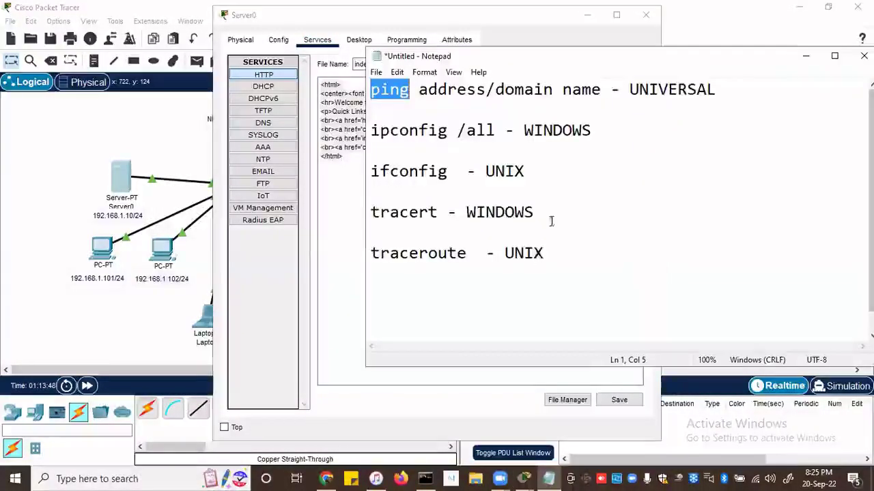
left_click(566, 272)
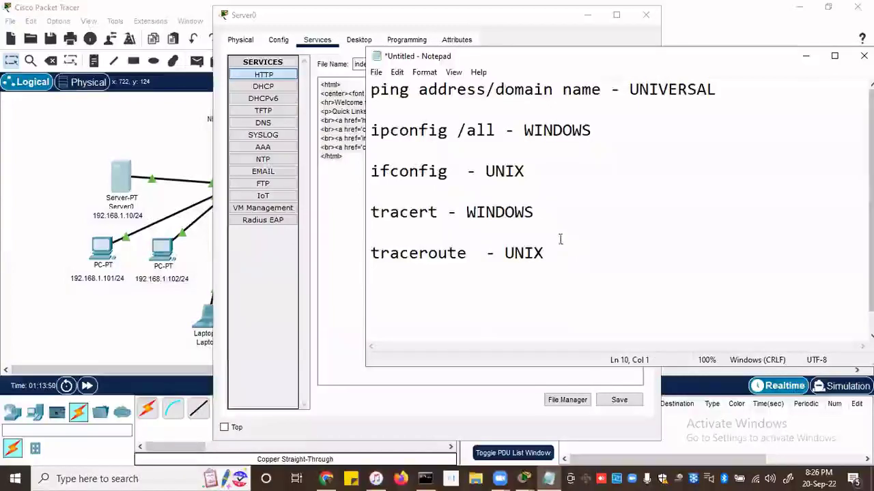
left_click(377, 72)
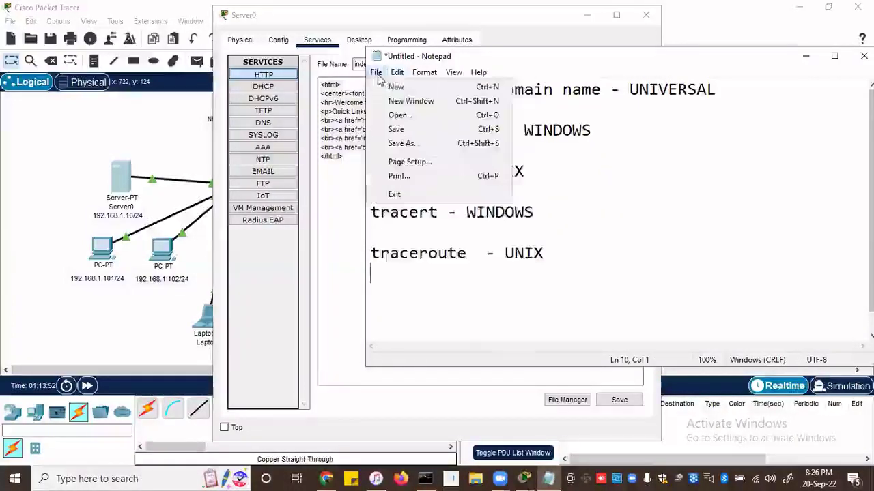
left_click(395, 86)
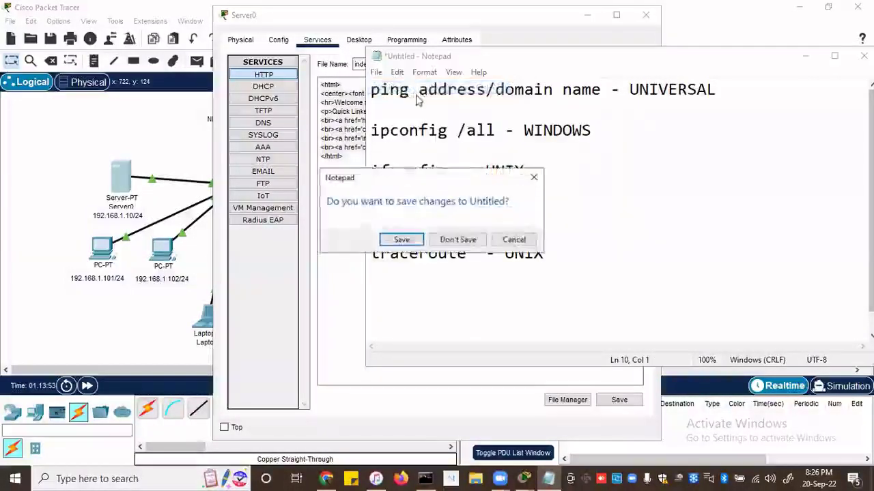
left_click(512, 239)
Paste the copied HTML source into a new Notepad window and maximize that window.
left_click(376, 72)
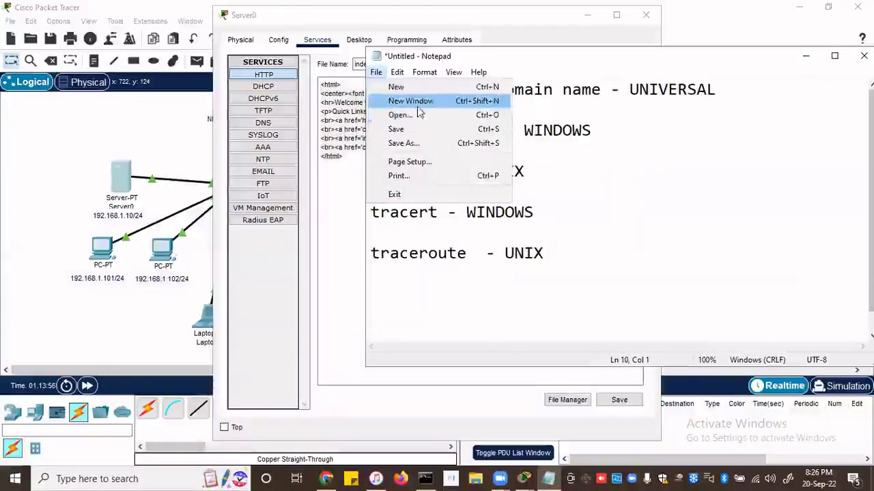
left_click(402, 99)
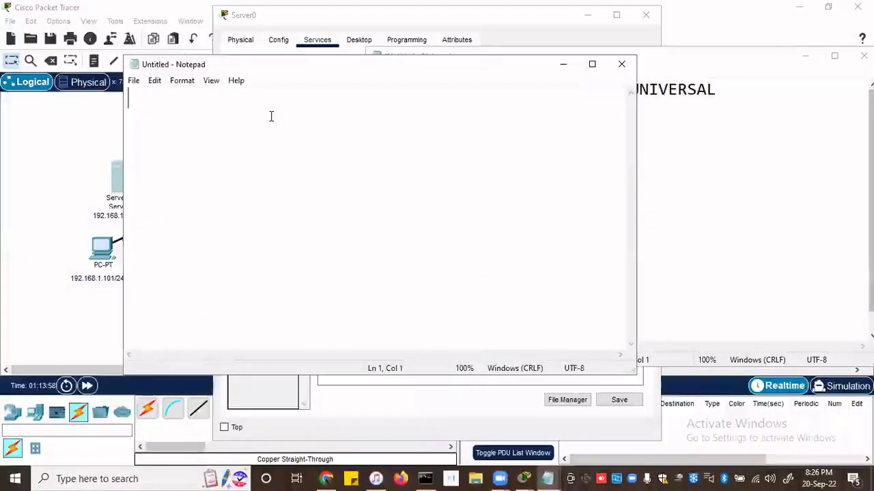
key("ctrl+v")
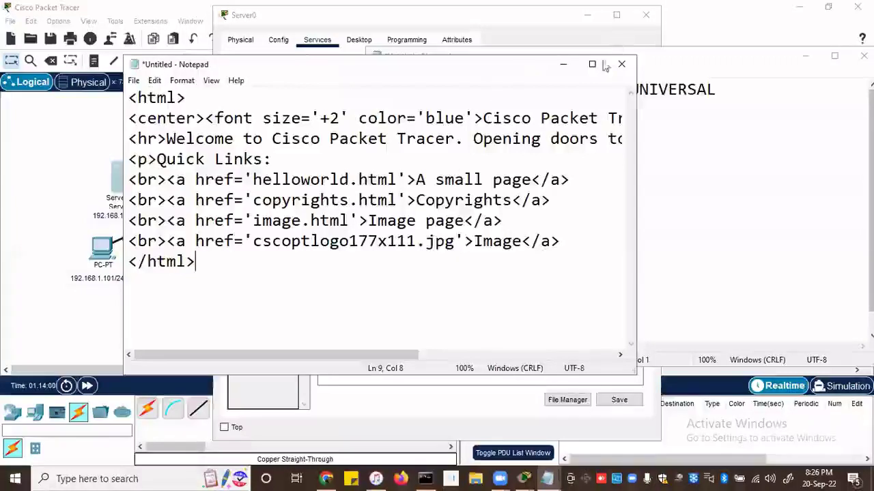
left_click(592, 64)
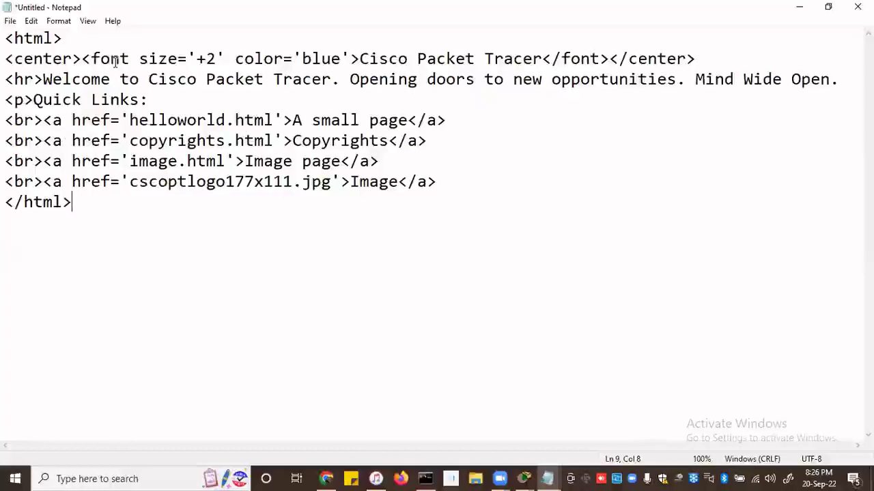
Replace the centered heading text "Cisco Packet Tracer" in the HTML source with "Tally ERP System".
left_click(360, 59)
left_click_drag(359, 59, 542, 60)
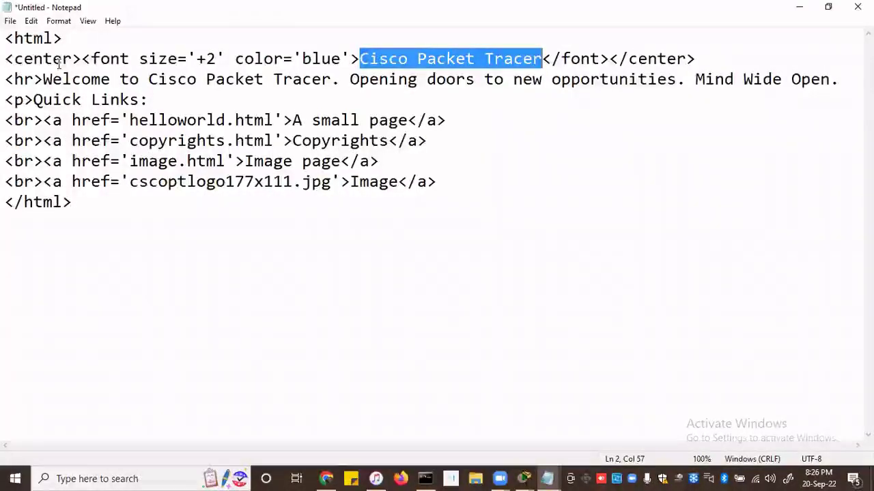
left_click(628, 59)
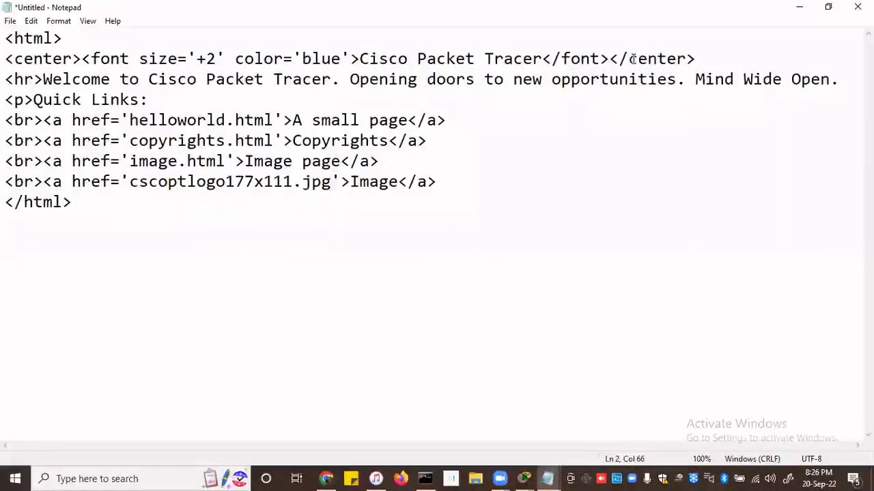
left_click(361, 59)
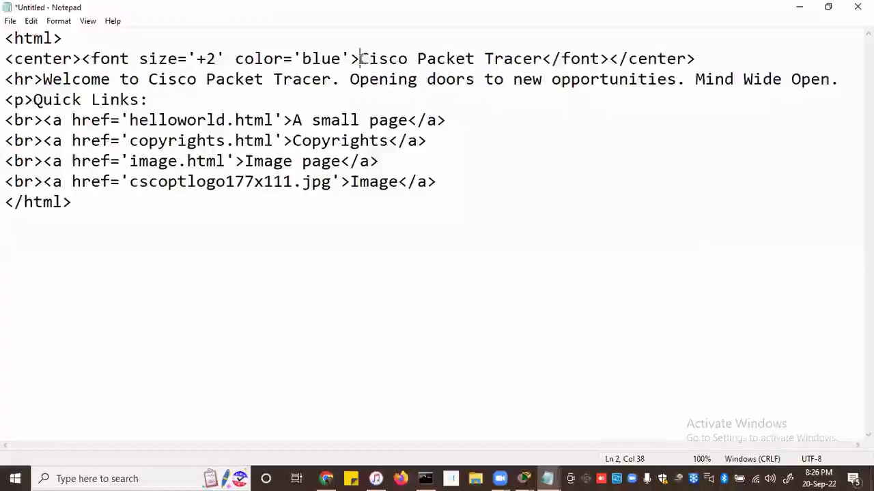
key("Delete")
key("Delete")
key("Delete")
key("Delete")
key("Delete")
key("Delete")
key("Delete")
key("Delete")
key("Delete")
key("Delete")
key("Delete")
key("Delete")
key("Delete")
key("Delete")
key("Delete")
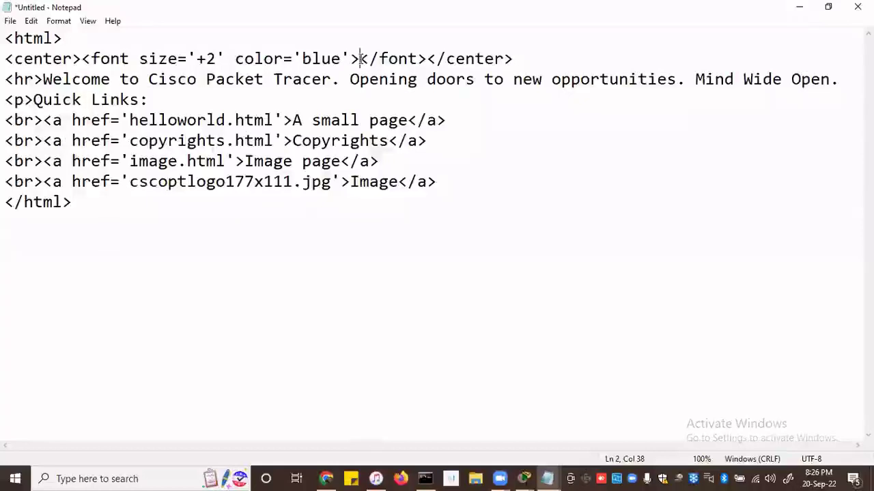
type("tAL")
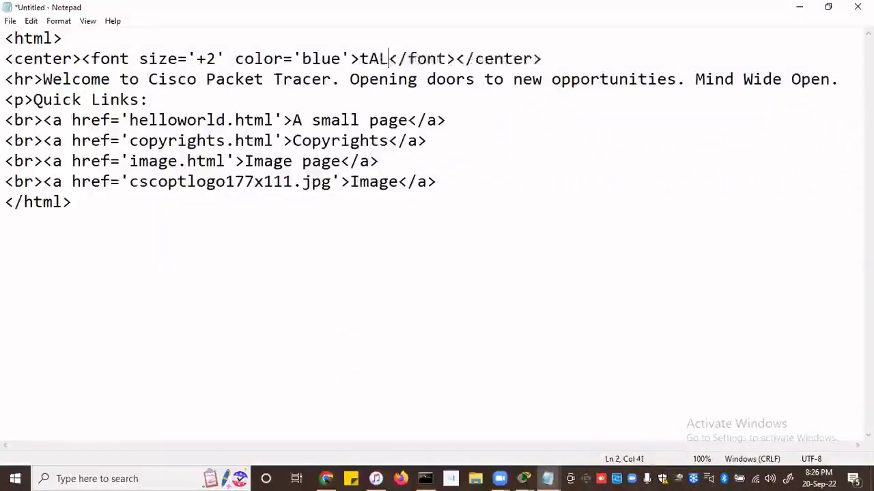
key("BackSpace")
key("BackSpace")
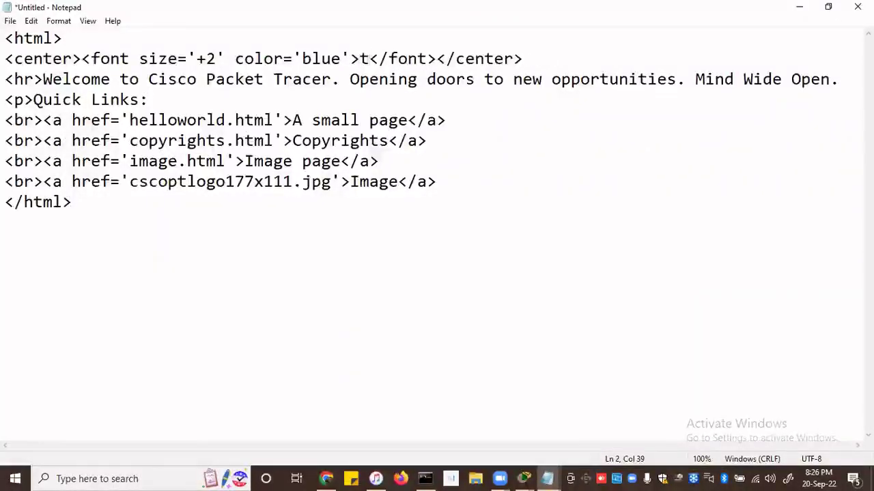
key("BackSpace")
type("T")
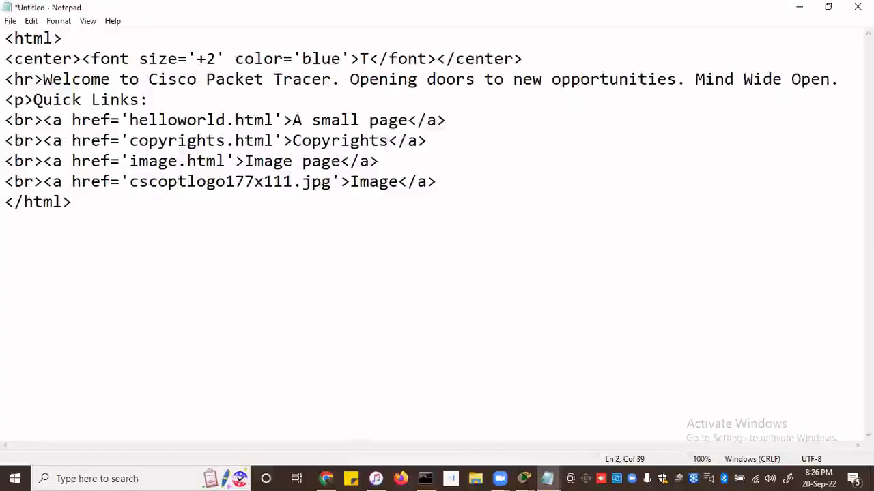
type("ally ")
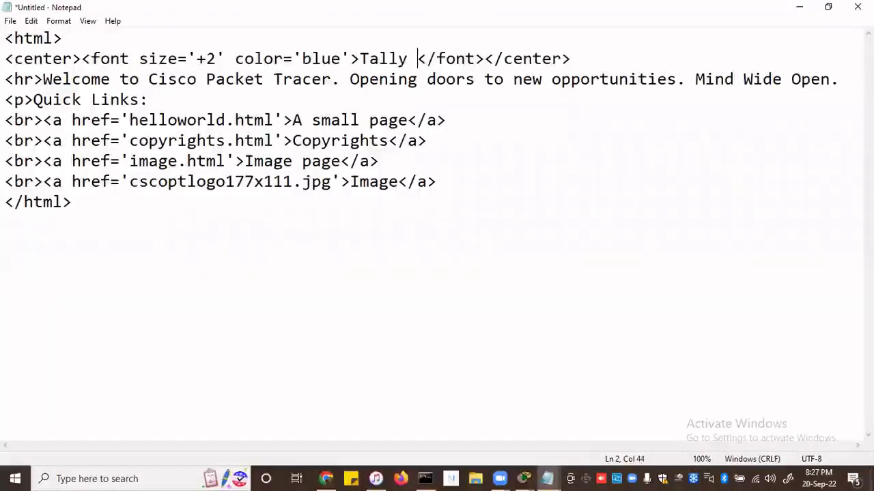
type("ERP")
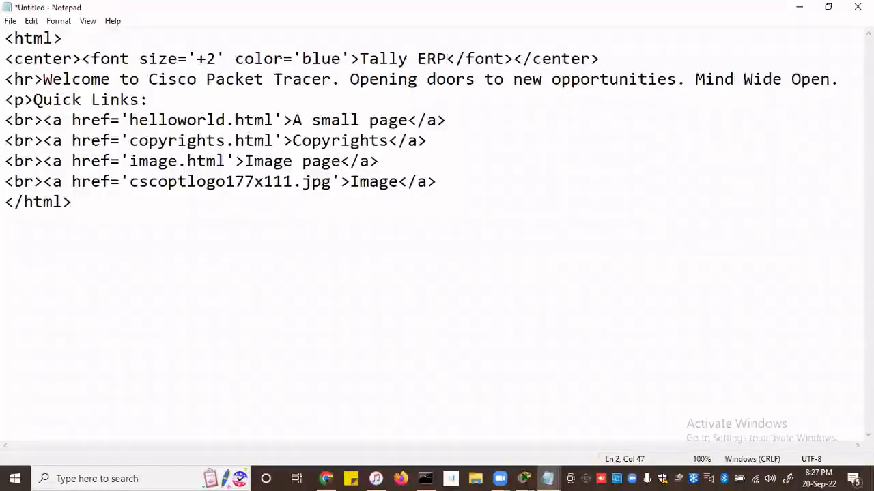
type(" System")
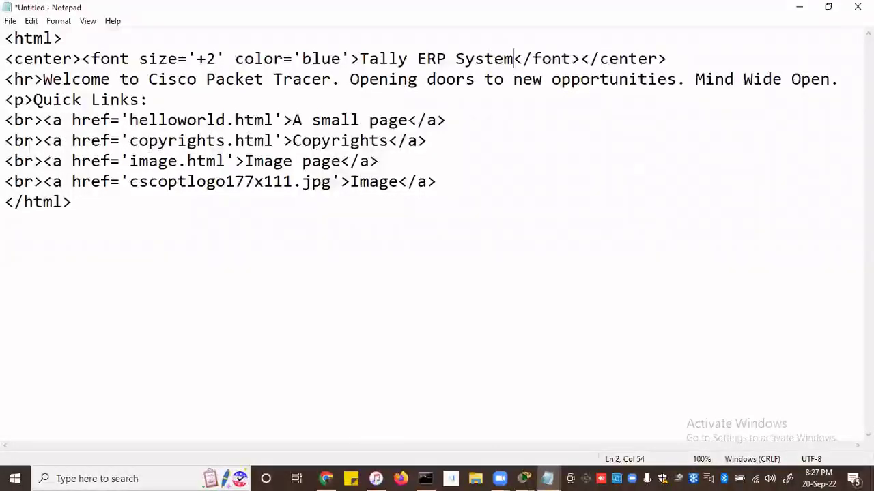
Change the text after the <hr> tag to "Welcome Finance Tally ERP Software System".
left_click(43, 79)
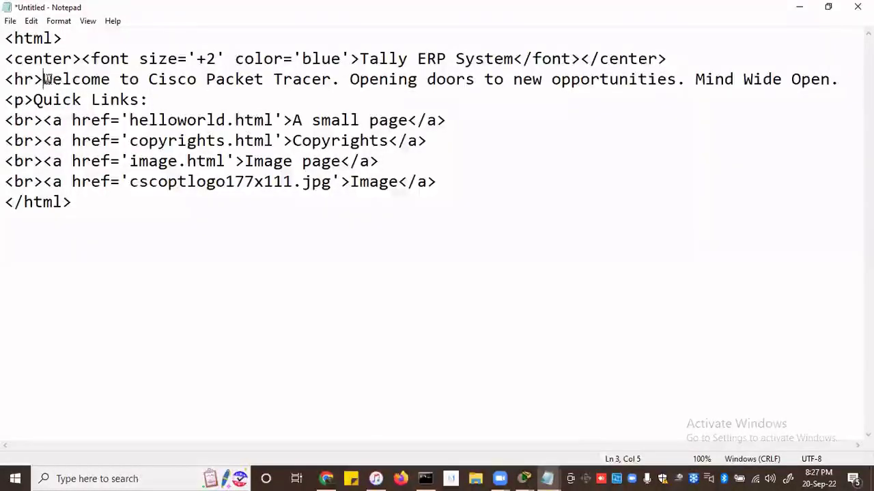
left_click_drag(122, 79, 837, 80)
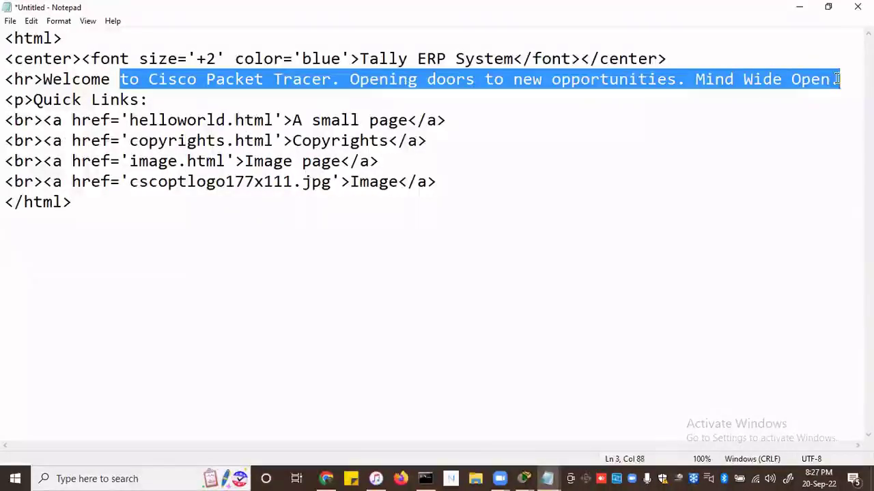
key("Delete")
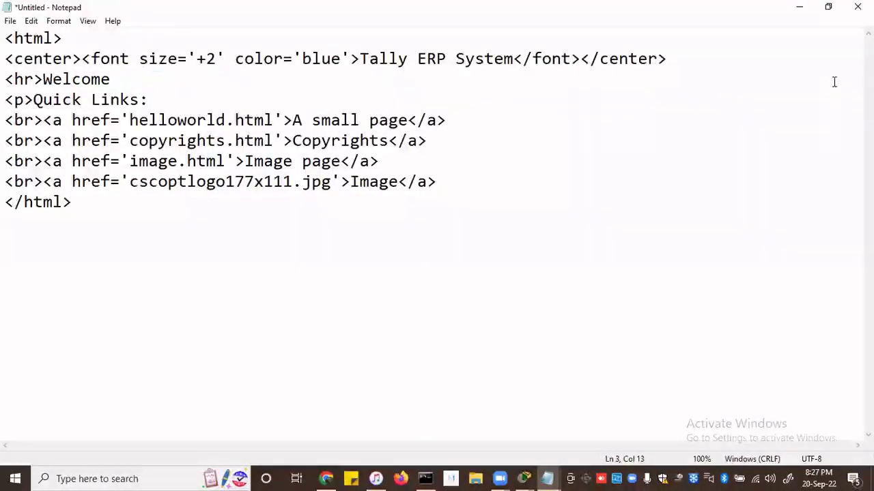
type("T")
key("BackSpace")
type("Finace")
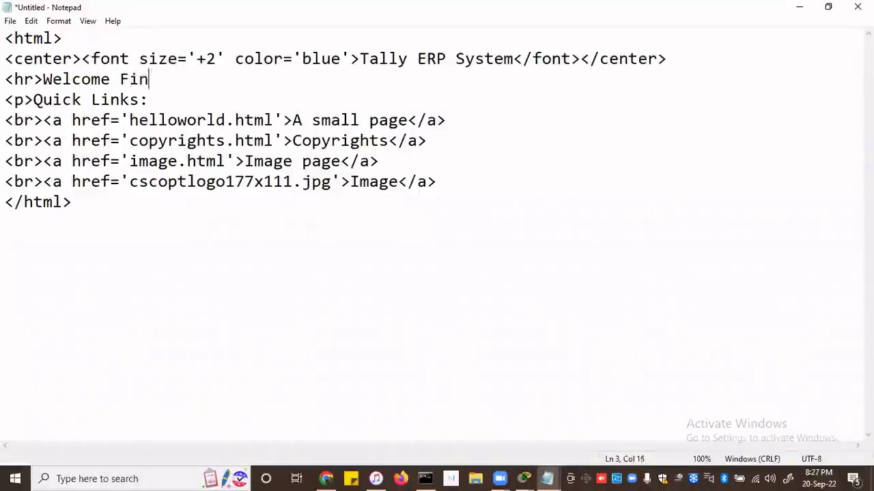
key("BackSpace")
key("BackSpace")
type("nce ")
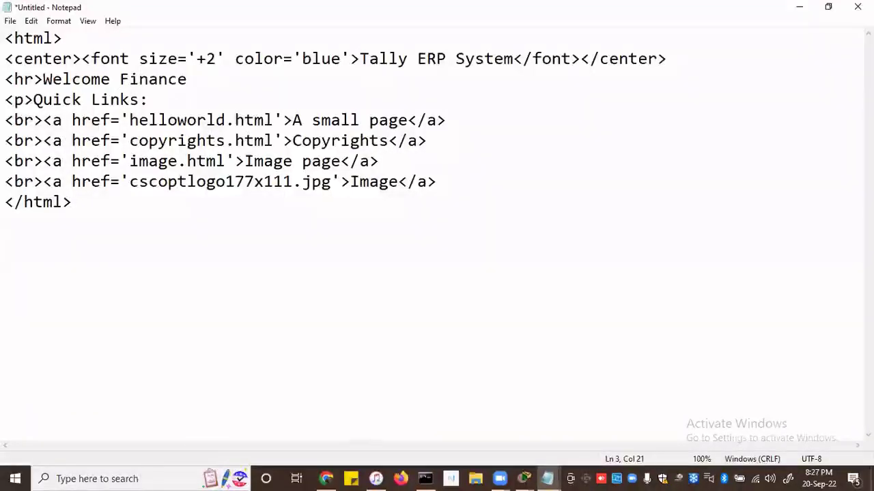
type("Tally ERP")
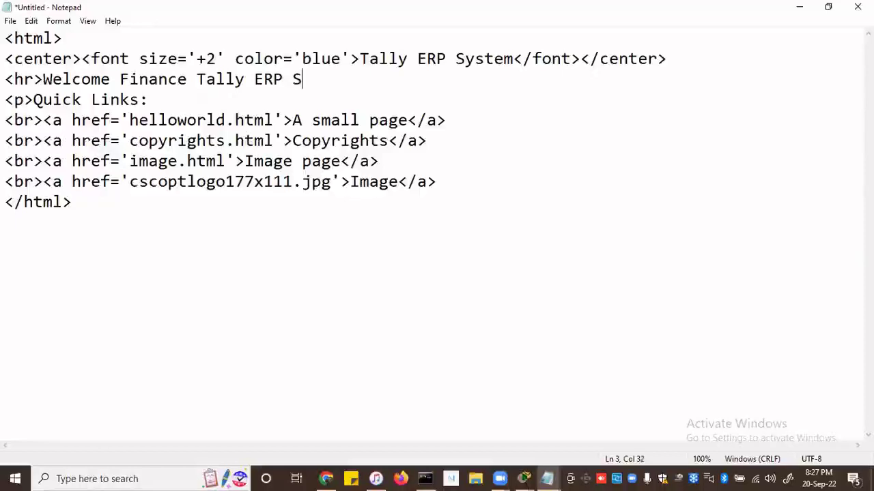
type("Software")
key("BackSpace")
type("ware System")
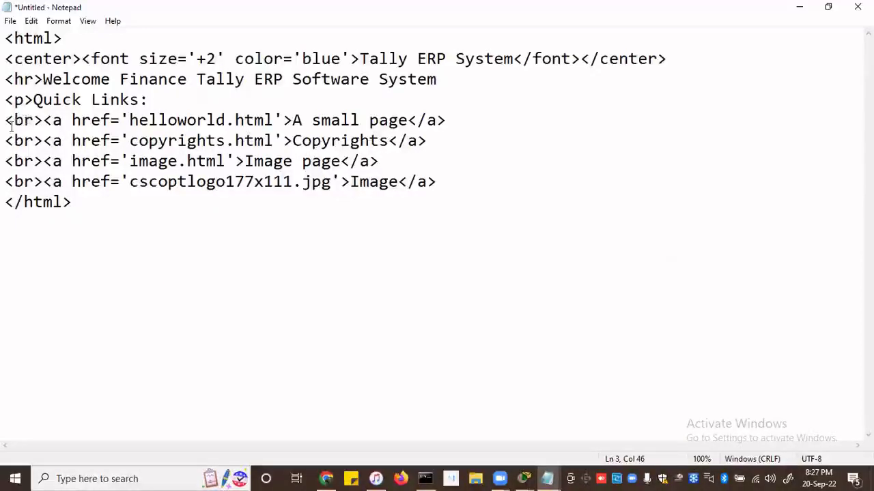
Delete the four link lines under "Quick Links:" and copy the entire edited HTML source.
left_click_drag(6, 120, 443, 179)
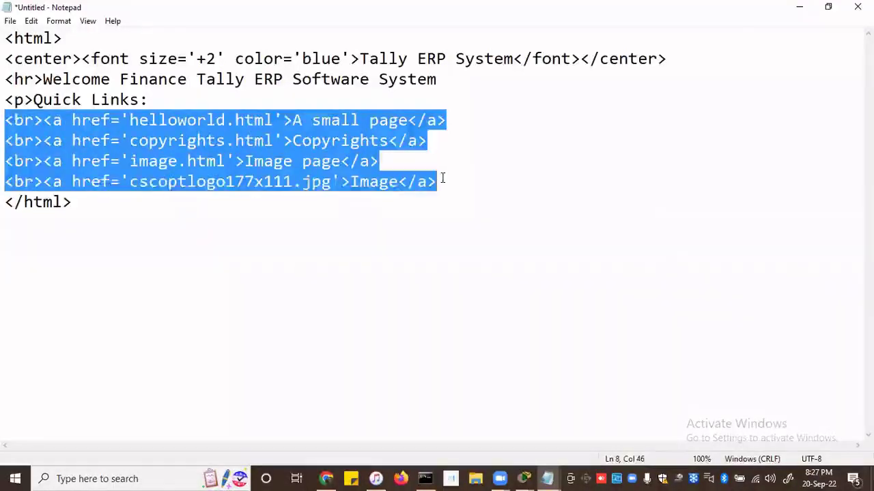
key("Delete")
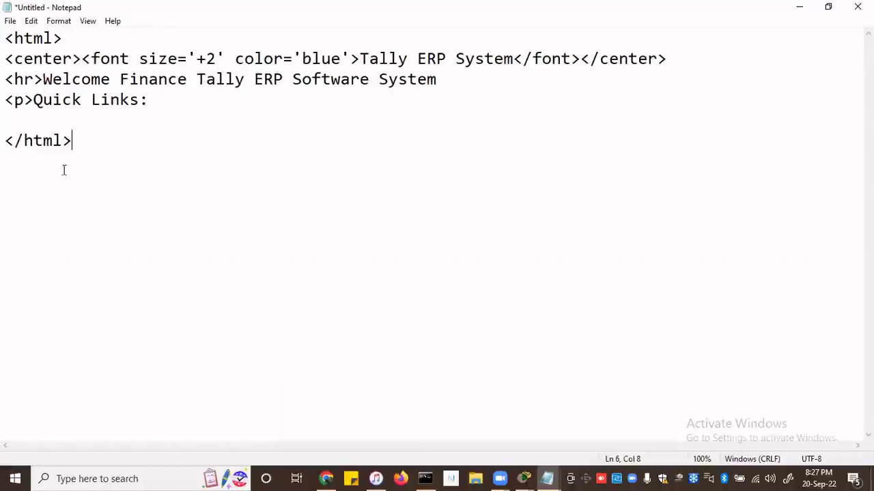
left_click_drag(71, 142, 6, 33)
key("ctrl+c")
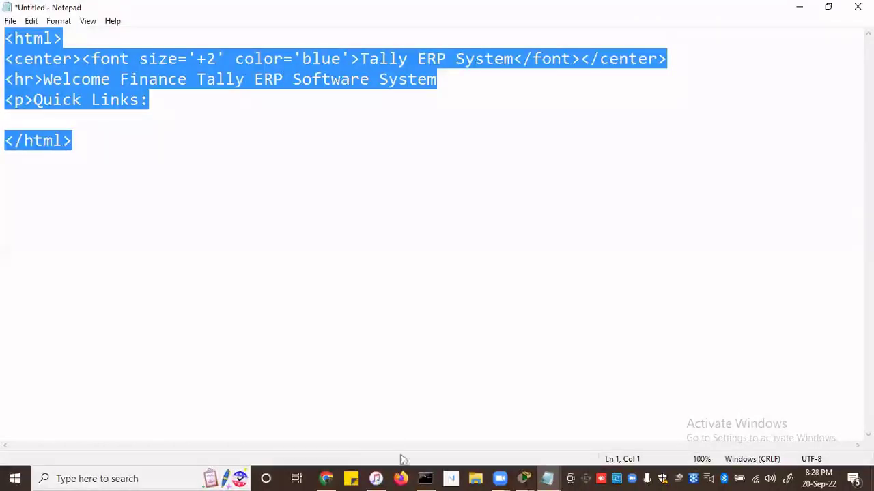
Switch to Packet Tracer's Server0 window, replace index.html's source with the copied HTML, and save it over the existing file.
mouse_move(523, 479)
left_click(601, 422)
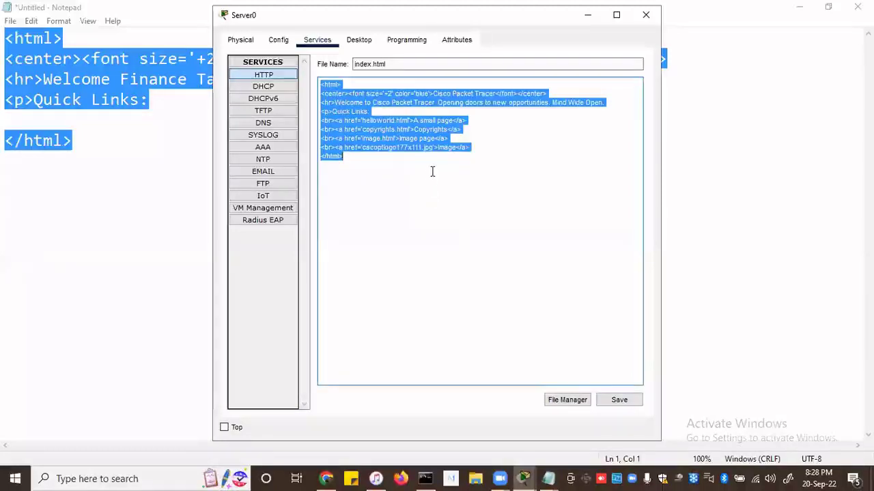
key("BackSpace")
key("ctrl+v")
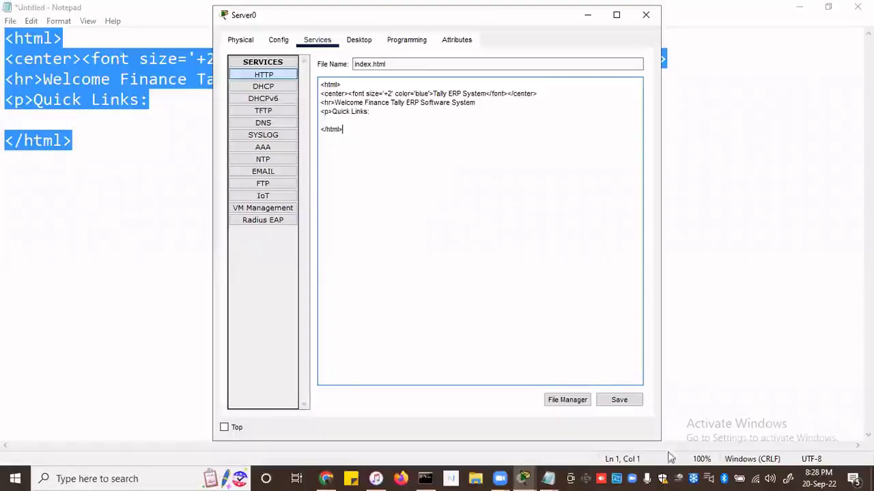
left_click(621, 400)
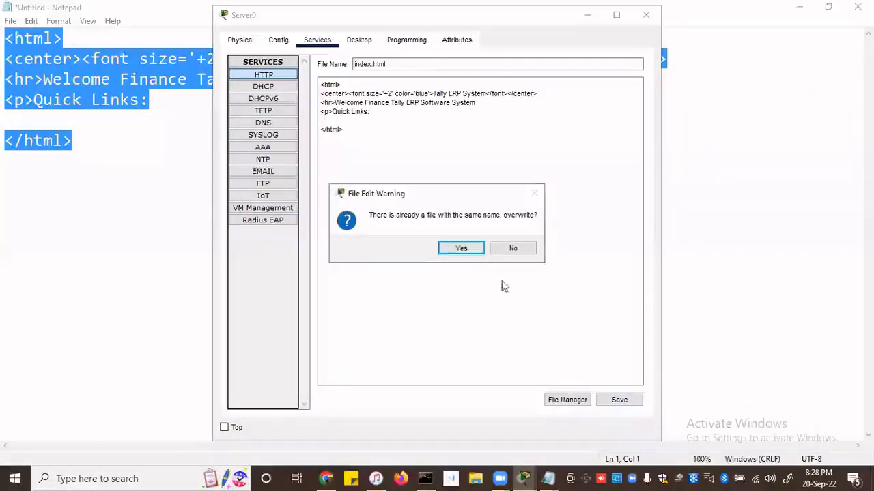
left_click(468, 248)
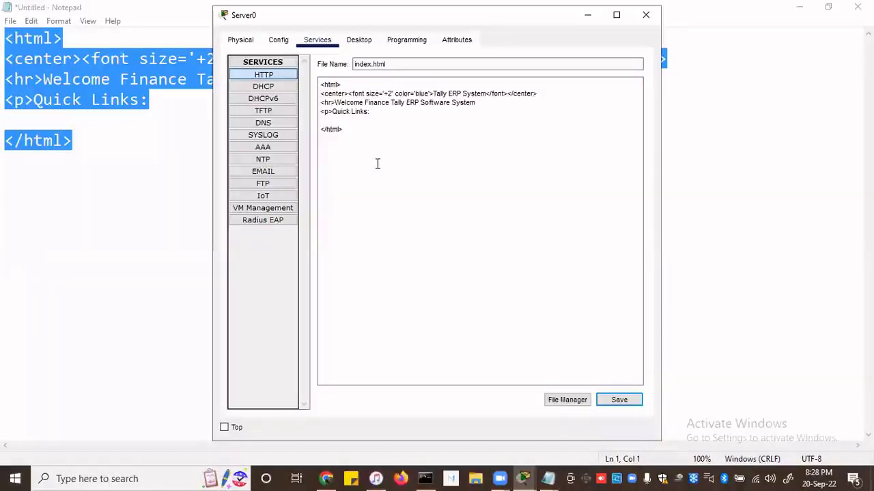
Close the Server0 window and minimize both Notepad windows to return to the network topology.
left_click(645, 17)
left_click(800, 7)
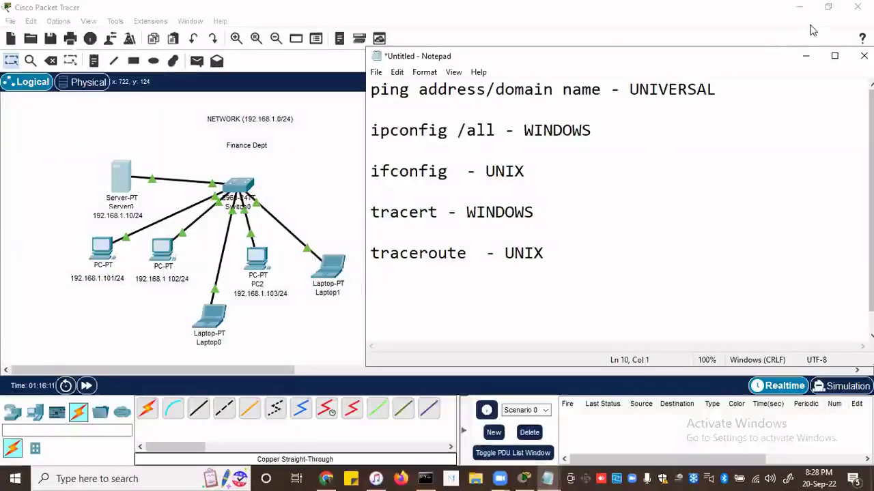
left_click(806, 58)
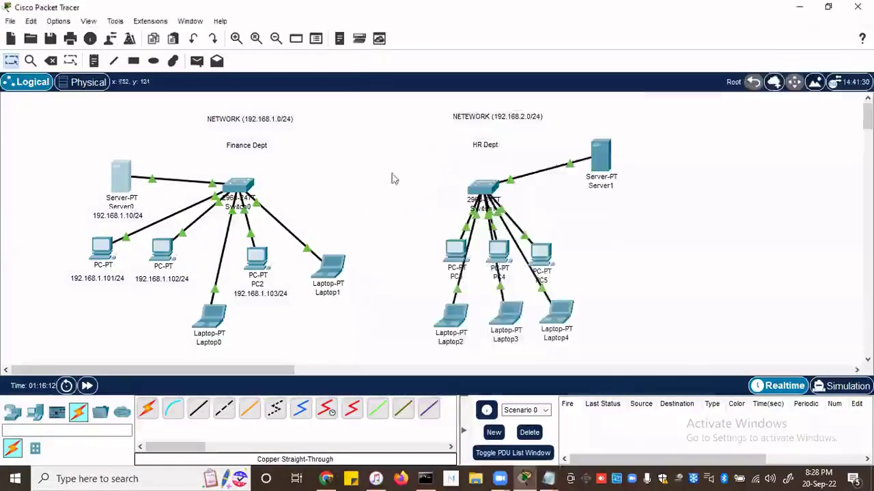
Load 192.168.1.10 in PC0's web browser to check Server0's edited home page.
left_click(103, 251)
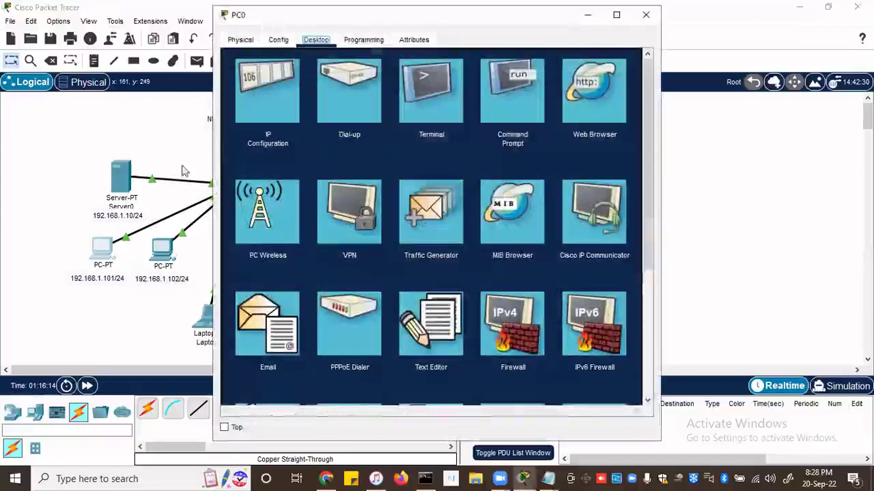
left_click(603, 108)
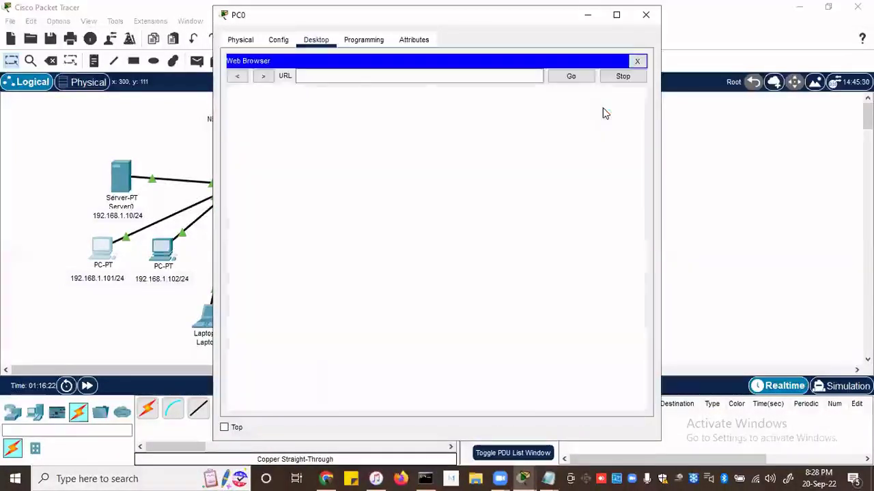
left_click(307, 76)
type("192.1")
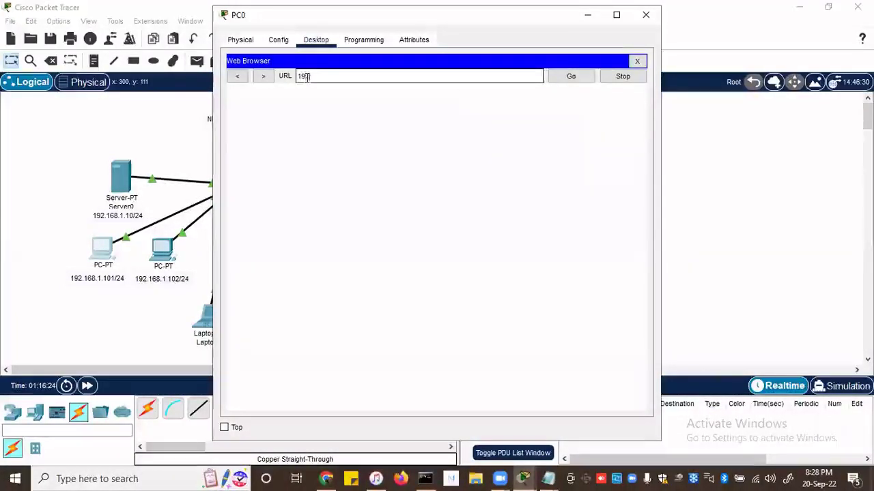
type("68.1.")
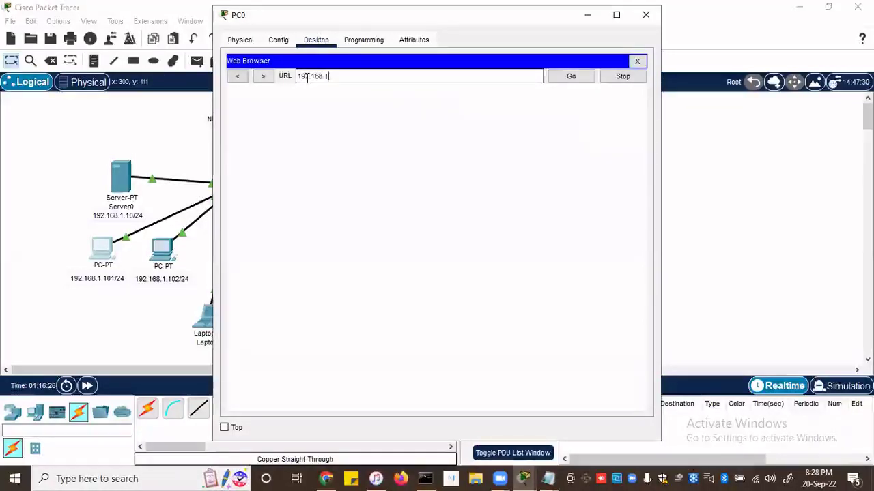
type("10")
key("Return")
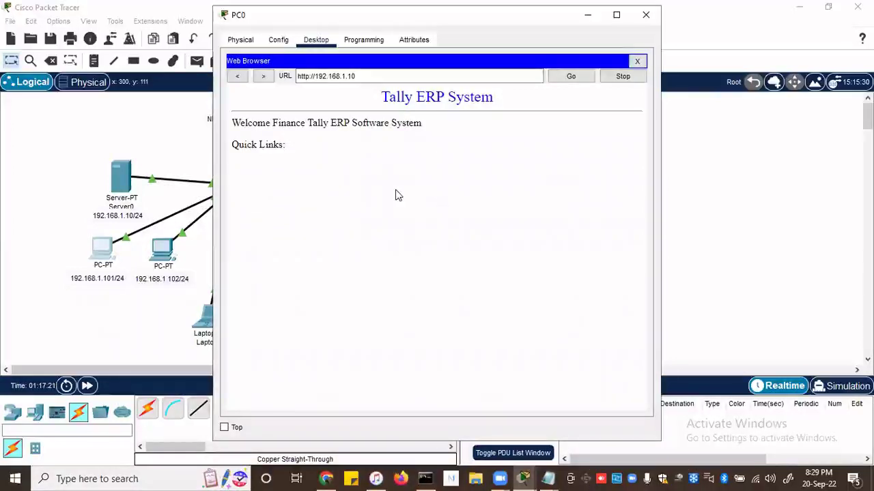
Review the edited HTML source in Notepad, minimize it, and close the PC0 window in Packet Tracer.
mouse_move(548, 478)
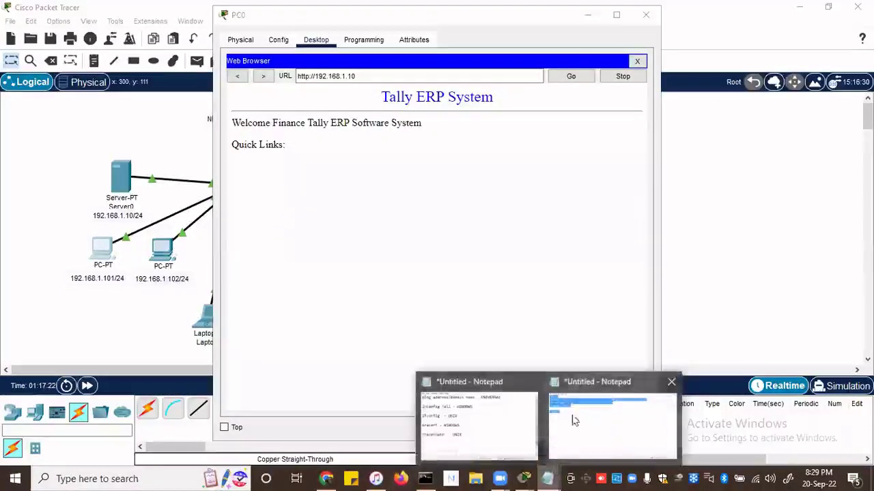
left_click(573, 421)
left_click(159, 120)
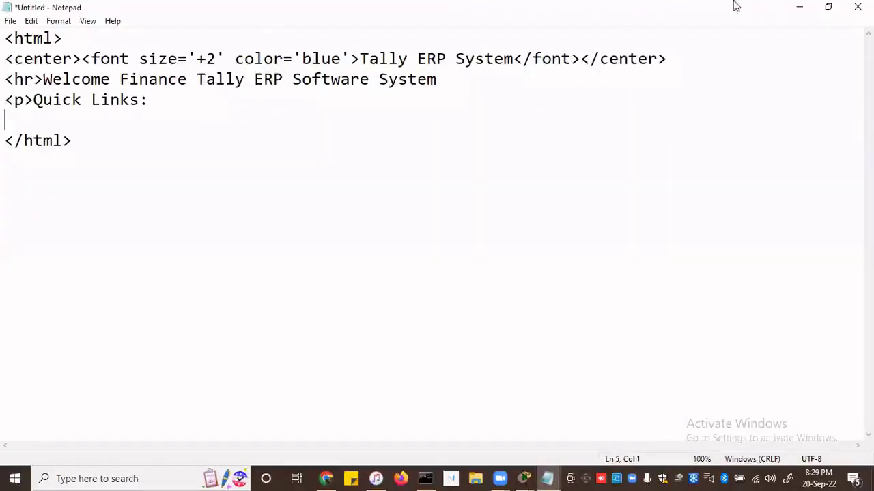
left_click(799, 8)
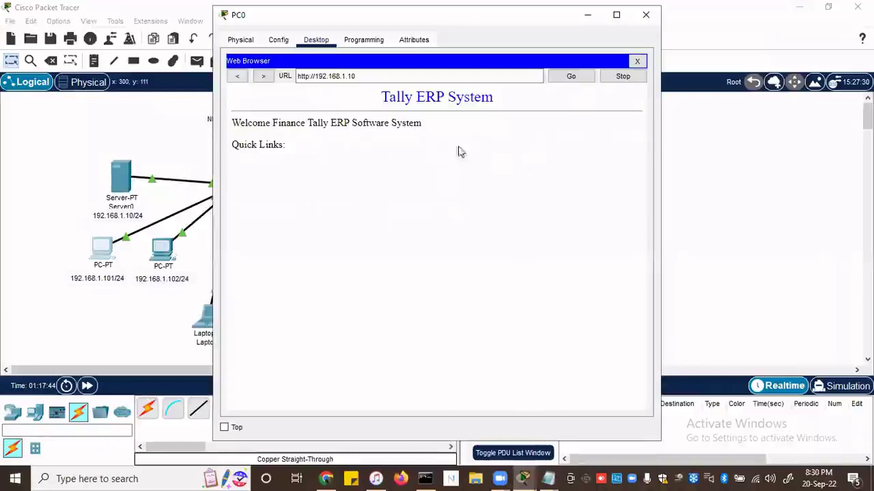
left_click(649, 16)
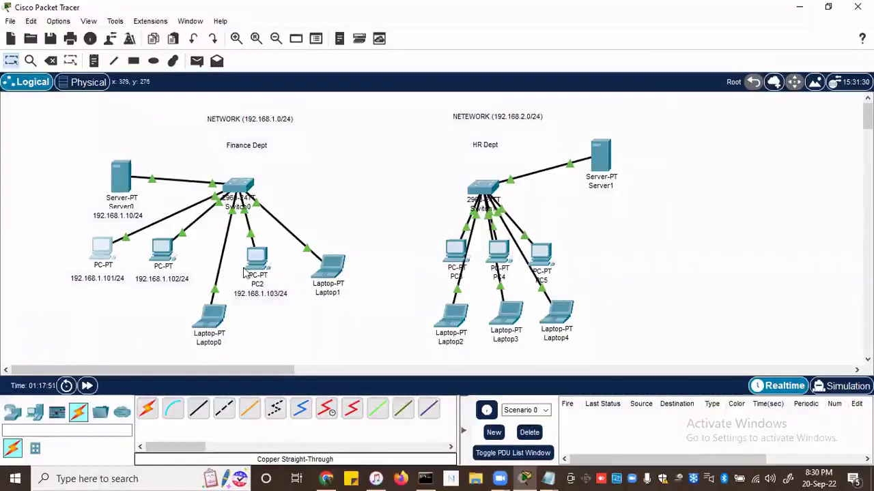
Load 192.168.1.10 in Laptop0's web browser to check Server0's home page, and close the Laptop0 window.
left_click(217, 321)
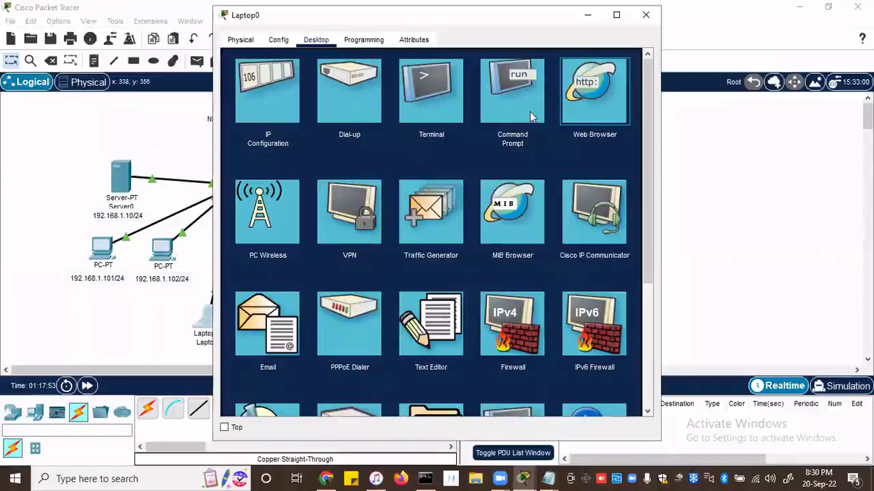
left_click(592, 100)
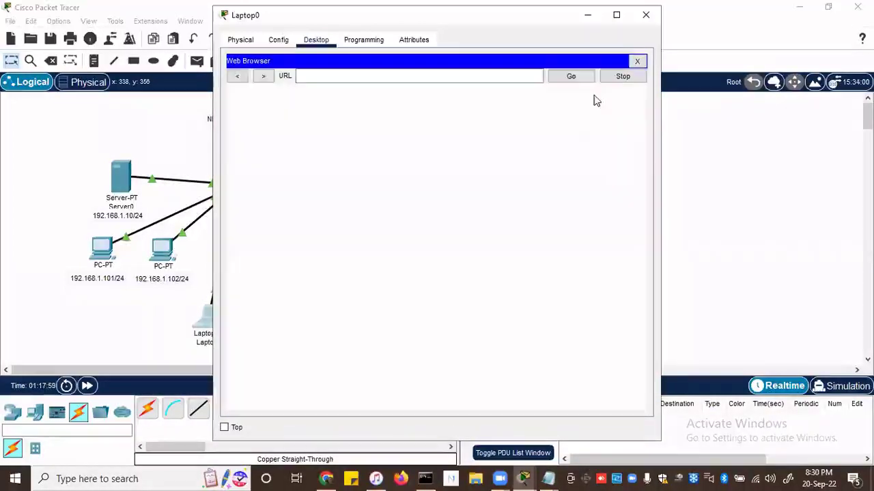
left_click(334, 76)
type("192.168.1.10")
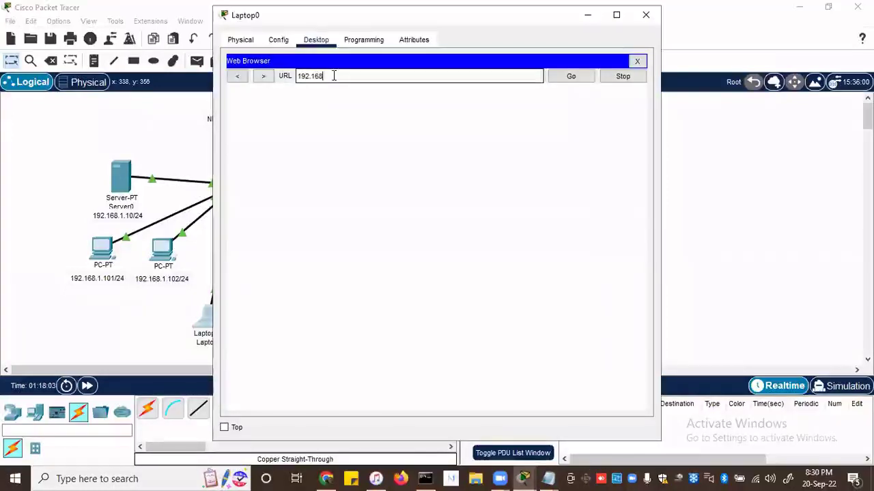
key("Return")
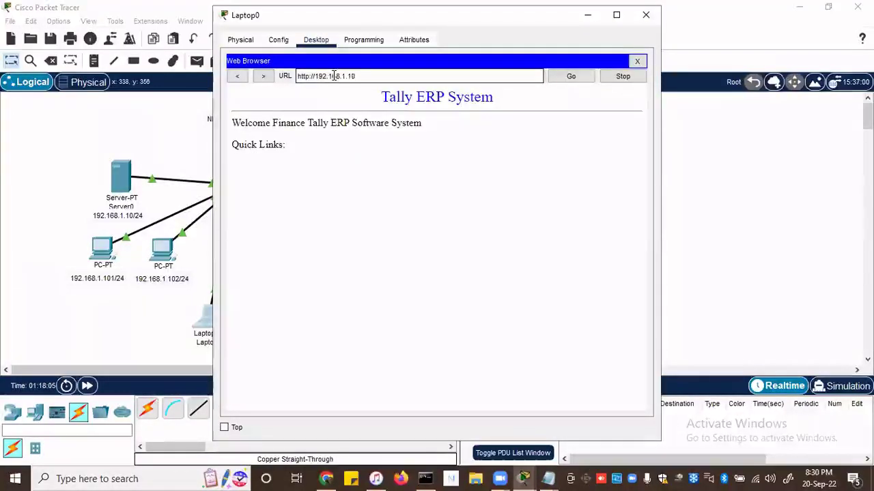
left_click(646, 16)
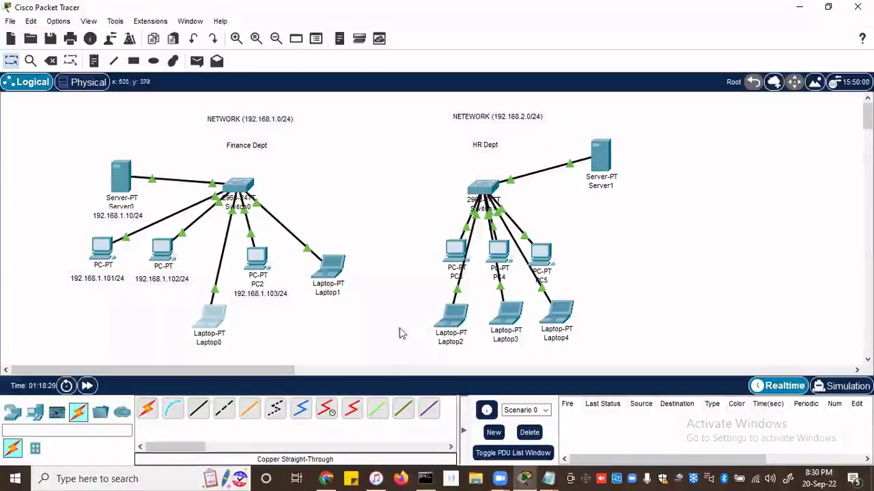
Spread out PC3, PC4, PC5 and Server1 around the HR Dept switch to make room for address labels.
left_click_drag(443, 263, 415, 263)
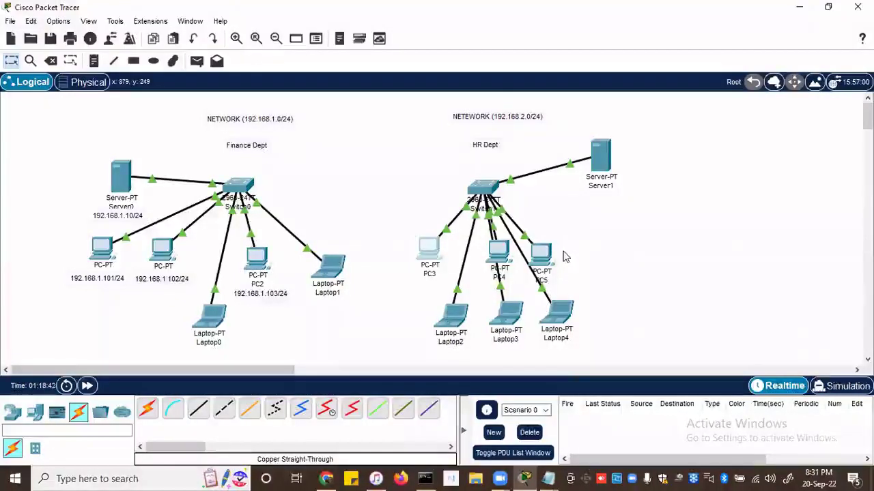
left_click(326, 479)
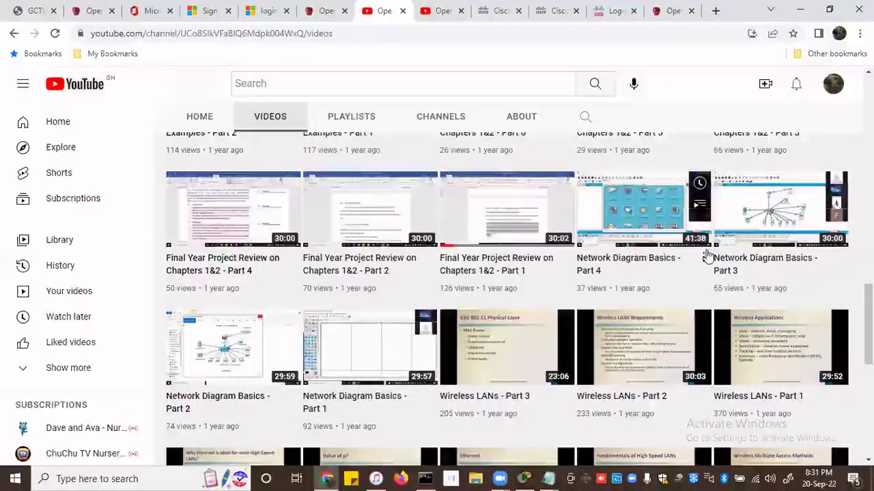
left_click(799, 15)
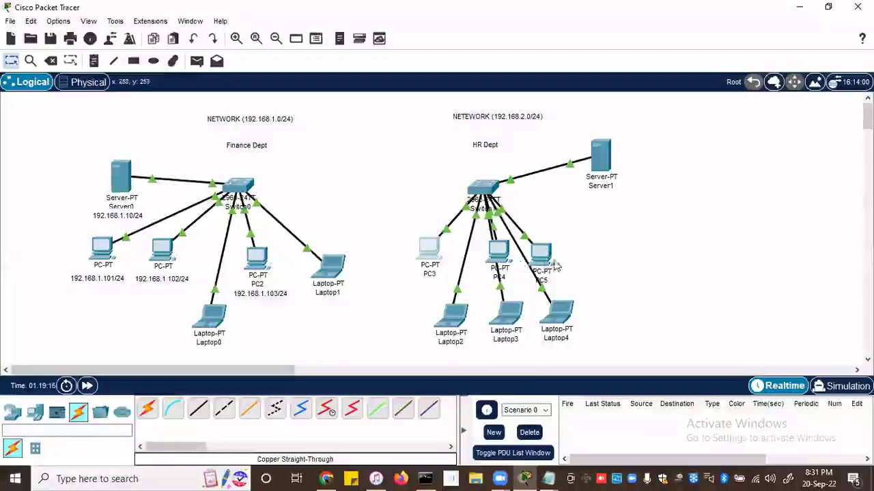
left_click_drag(541, 254, 631, 236)
left_click_drag(497, 254, 571, 253)
left_click_drag(638, 247, 685, 245)
left_click_drag(570, 264, 602, 284)
left_click_drag(606, 164, 640, 155)
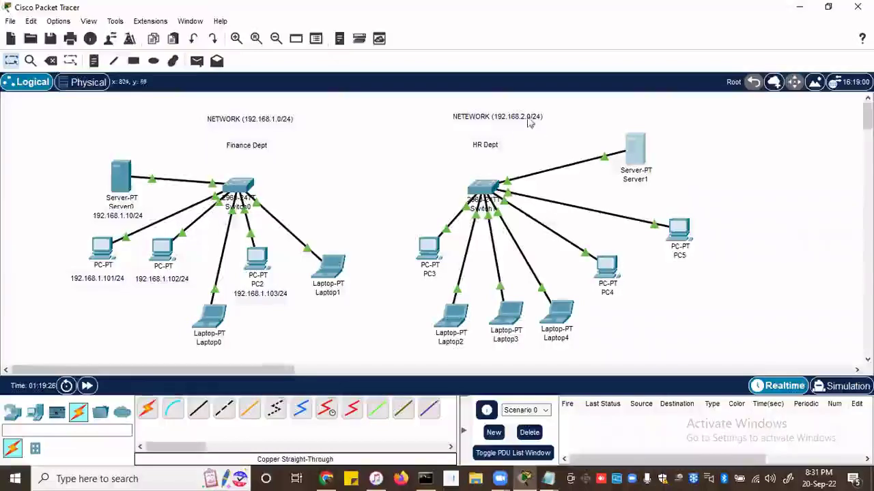
Place a text note reading 192.168.2.10/24 beside Server1 in the HR network.
left_click(94, 60)
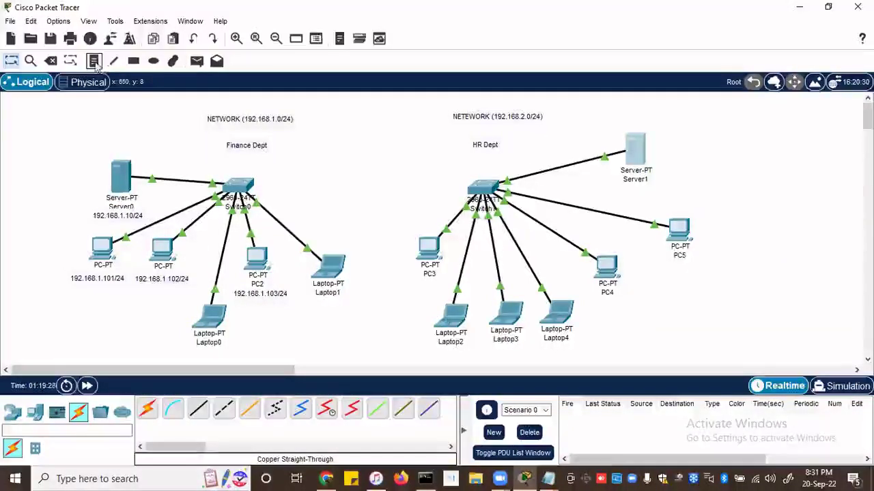
left_click(658, 150)
type("192.168.2")
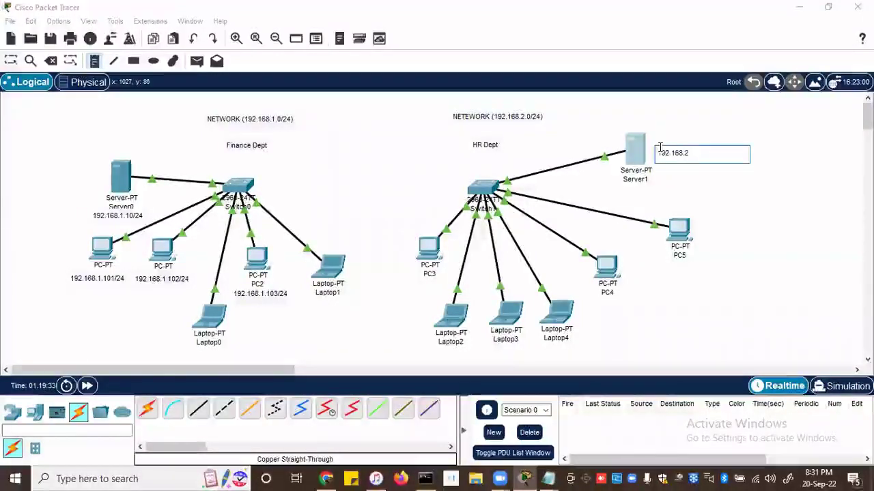
type(".10/24")
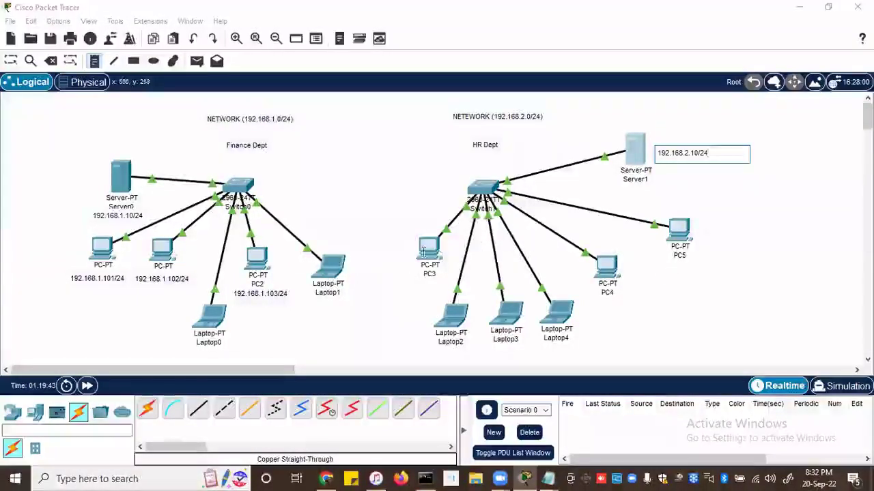
Add a text note reading 192.168.2.101/24 below PC3.
left_click(396, 286)
type("192.1")
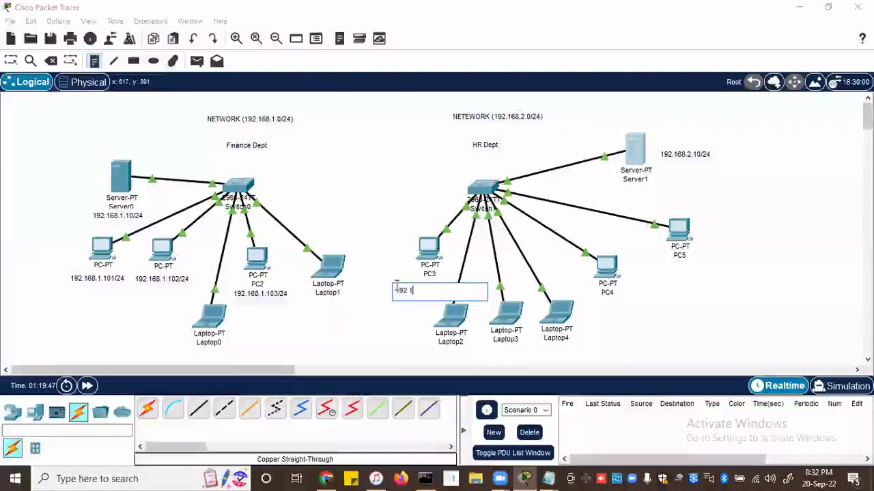
type("68.2.101")
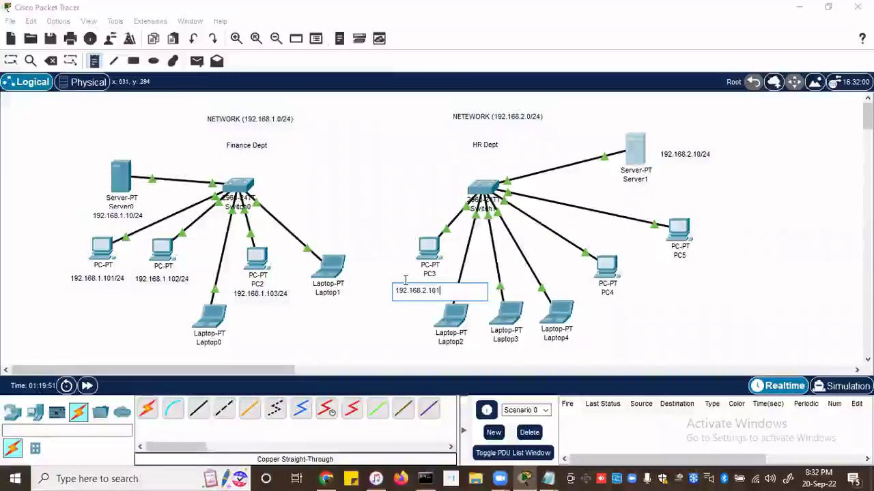
type("/24")
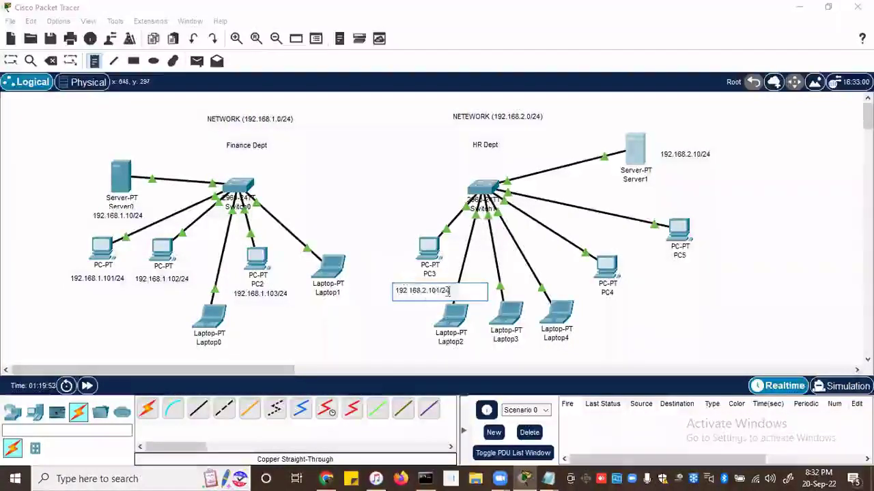
Add a text note reading 192.168.2.102/24 below PC4 and leave note placement.
left_click(602, 304)
type("192.168")
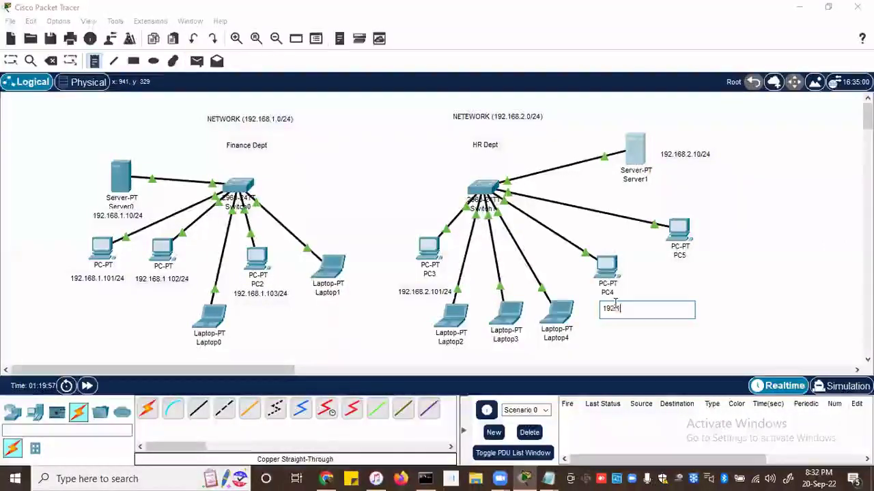
type(".2.1")
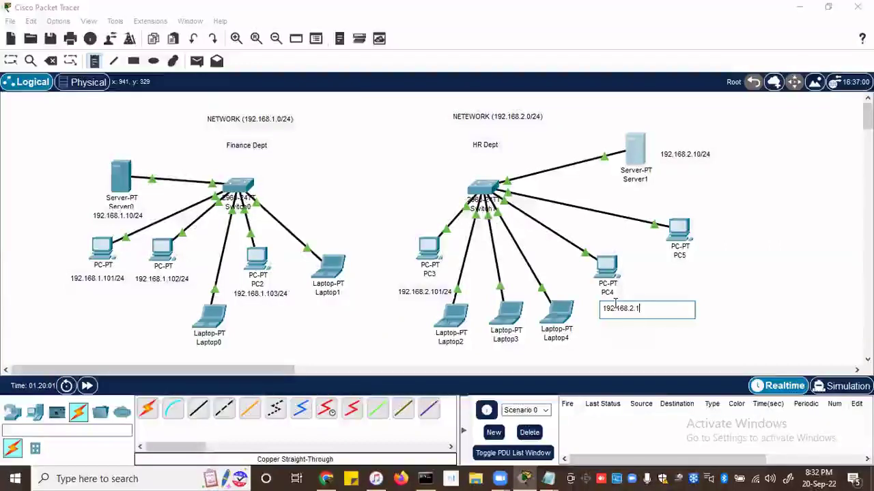
type("02/24")
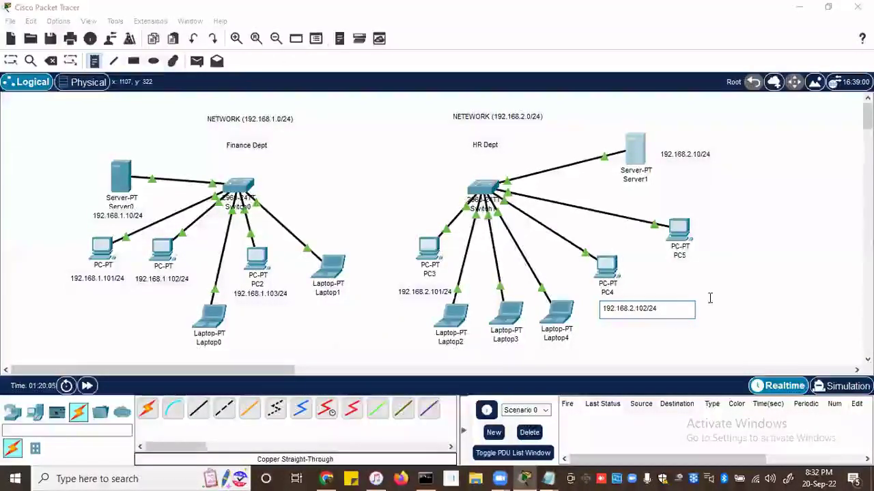
key("Escape")
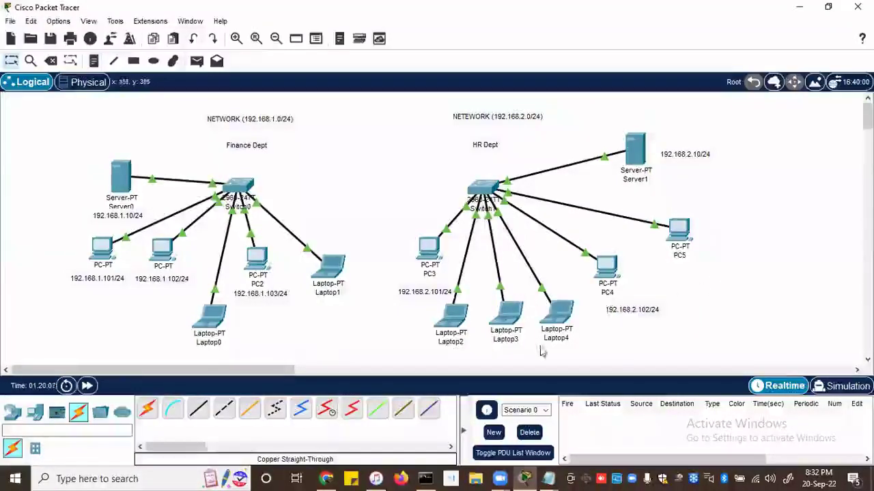
left_click(431, 248)
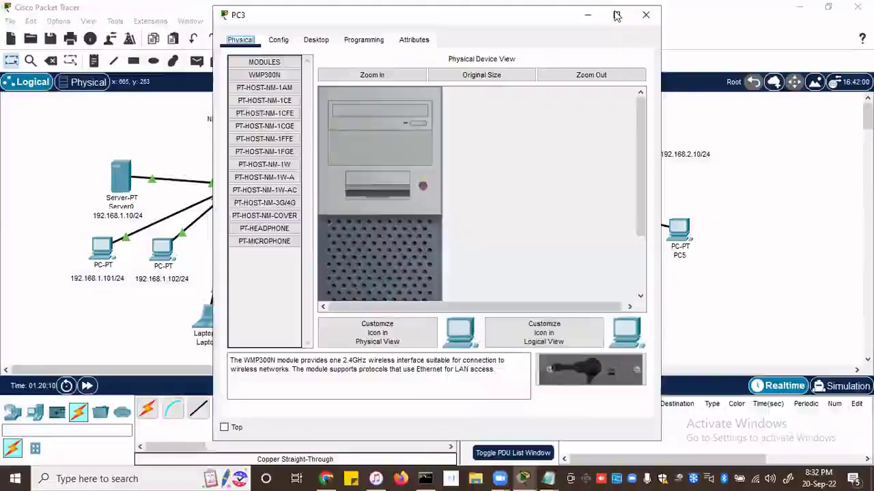
left_click(641, 19)
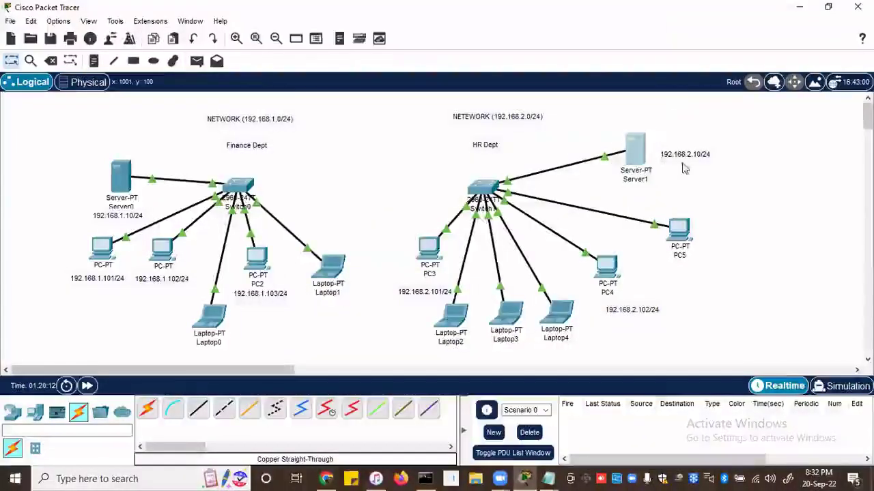
left_click(641, 160)
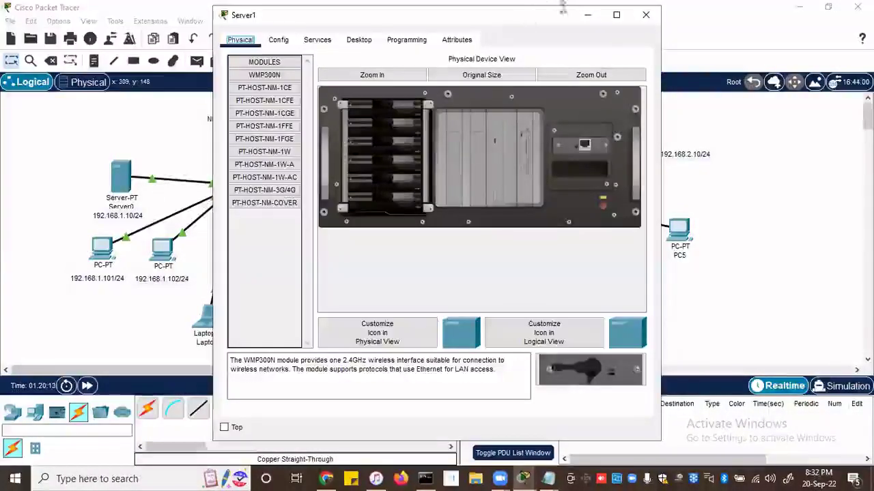
left_click(646, 14)
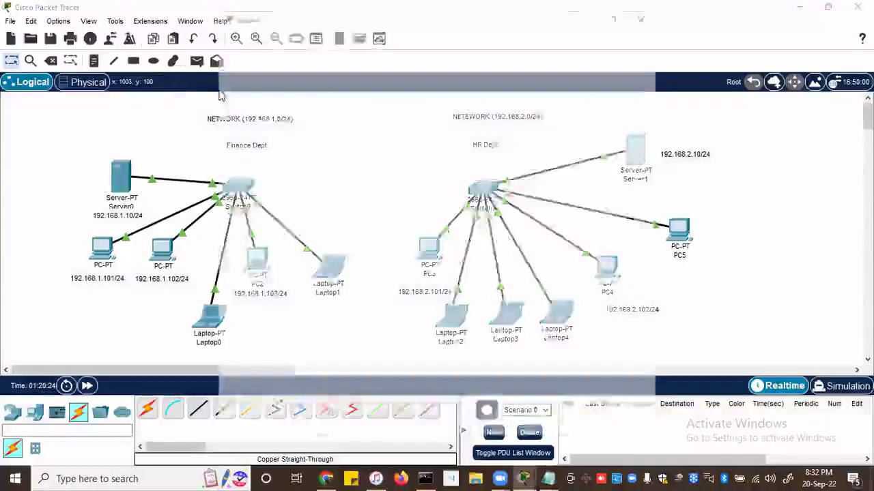
Give Server1 the static IPv4 address 192.168.2.10 with the default subnet mask, and close its window.
left_click(634, 150)
left_click(359, 40)
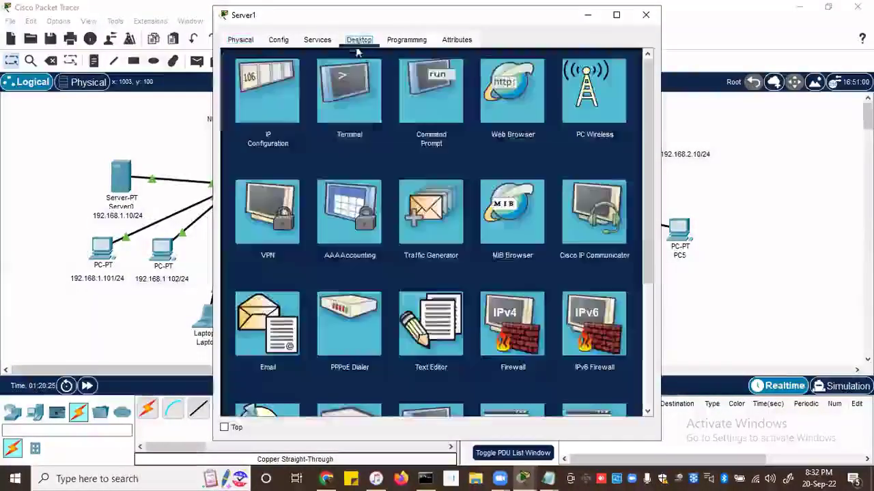
left_click(283, 103)
left_click(381, 114)
type("192")
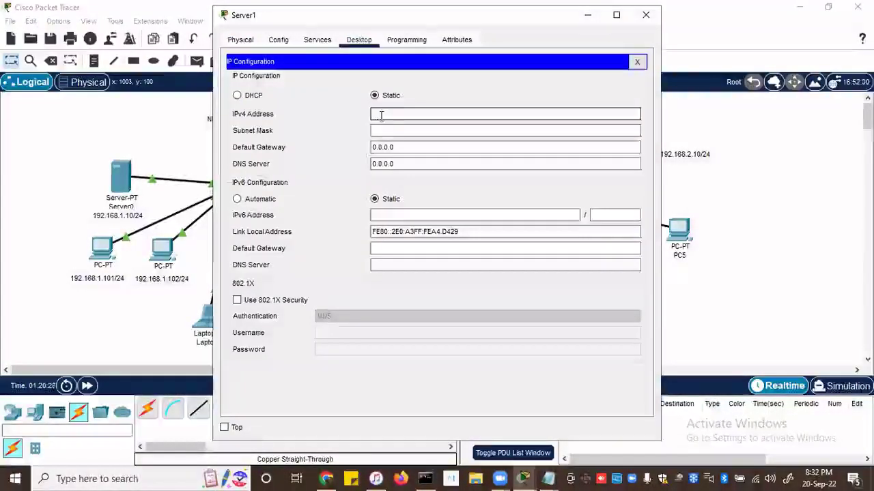
type(".1")
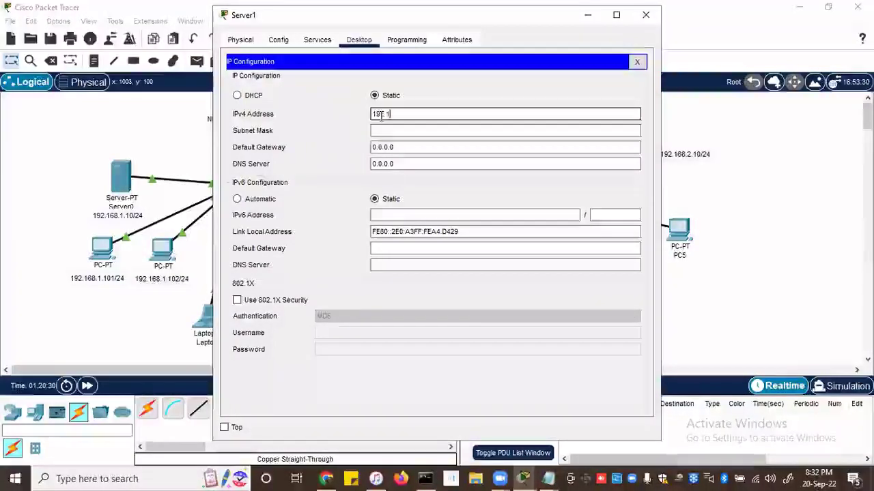
type("68.2.10")
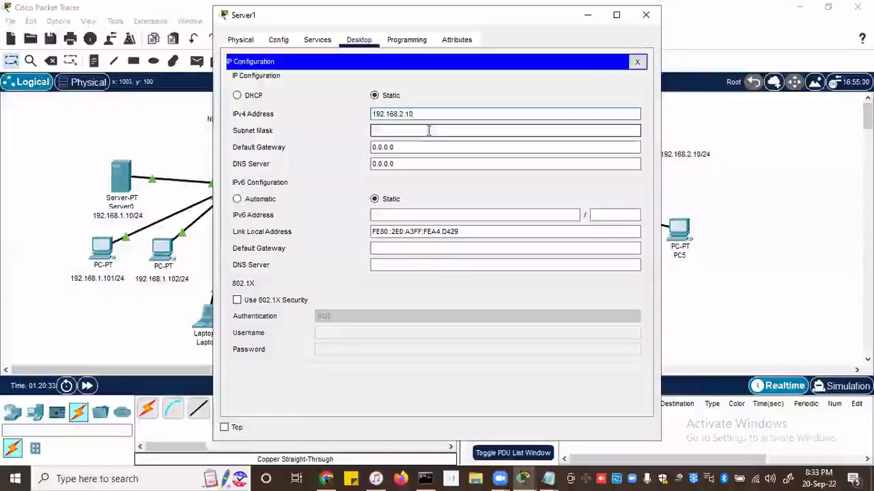
left_click(428, 130)
left_click(645, 18)
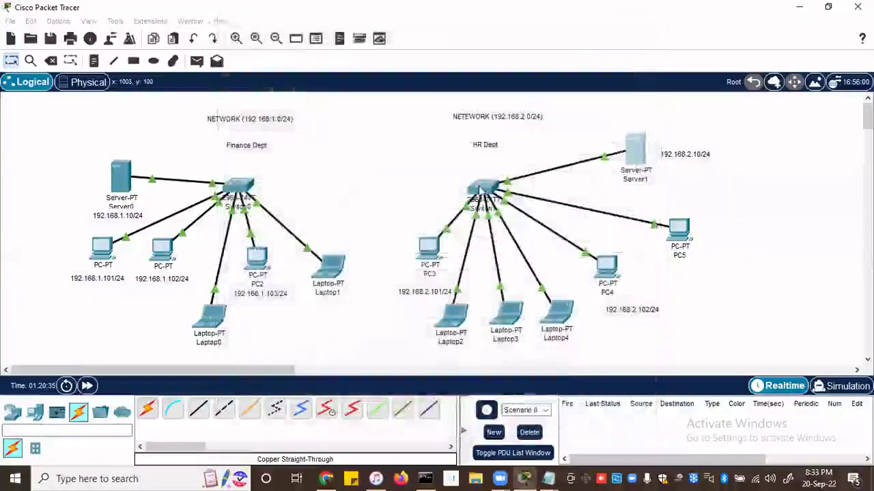
Give PC3 the static IPv4 address 192.168.2.101 with subnet mask 255.255.255.0, and close its window.
left_click(478, 144)
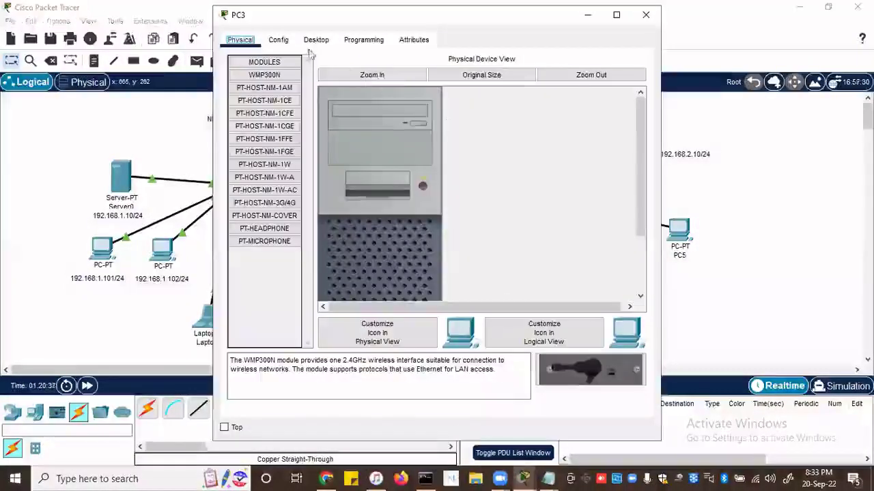
left_click(315, 39)
left_click(288, 116)
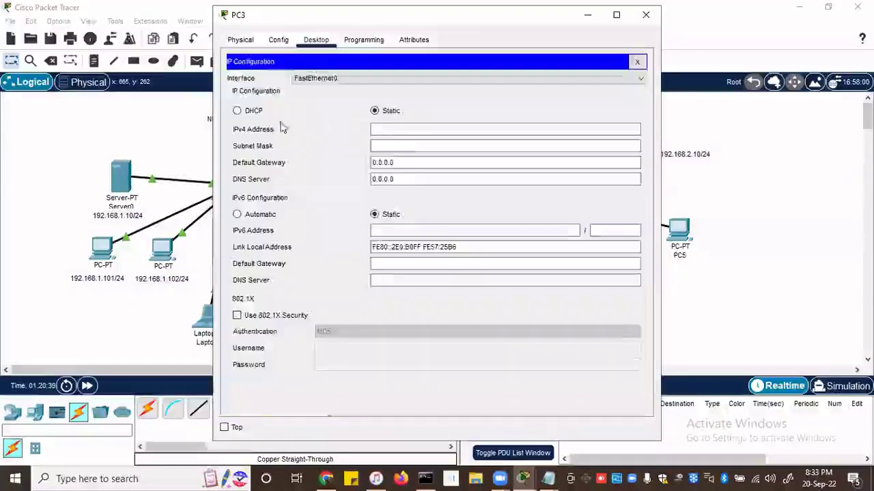
left_click(372, 131)
type("192")
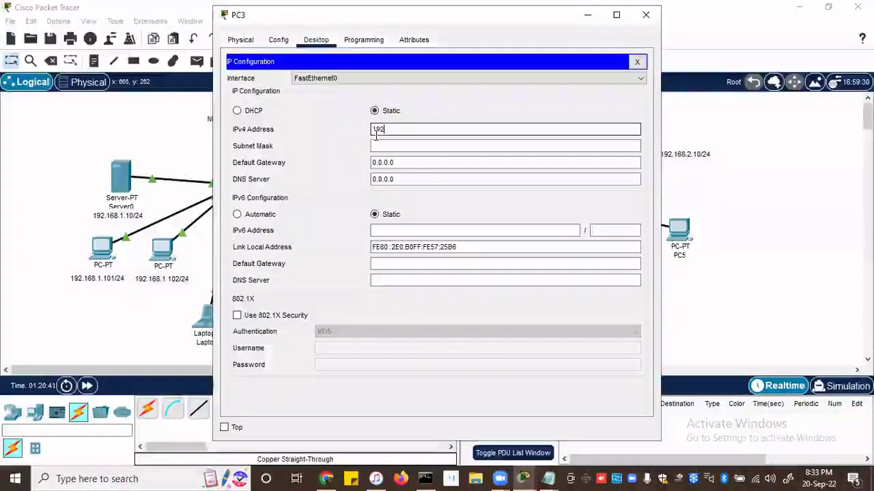
type(".168.2.101")
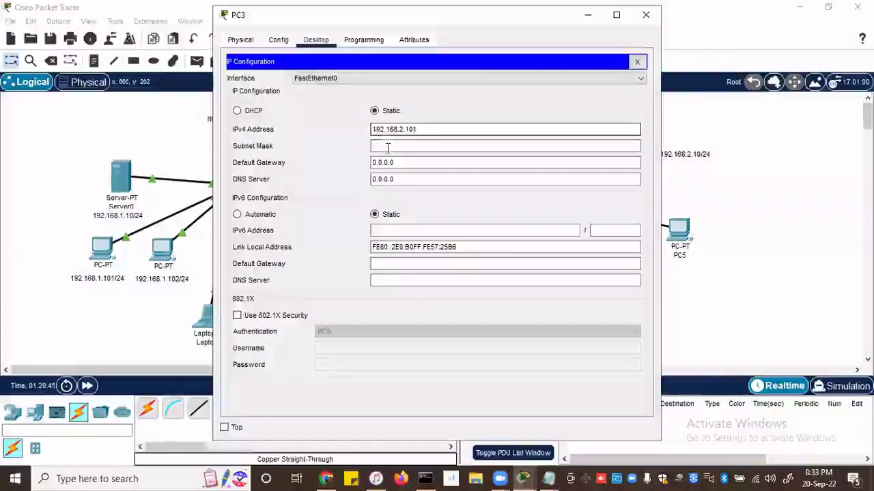
left_click(385, 146)
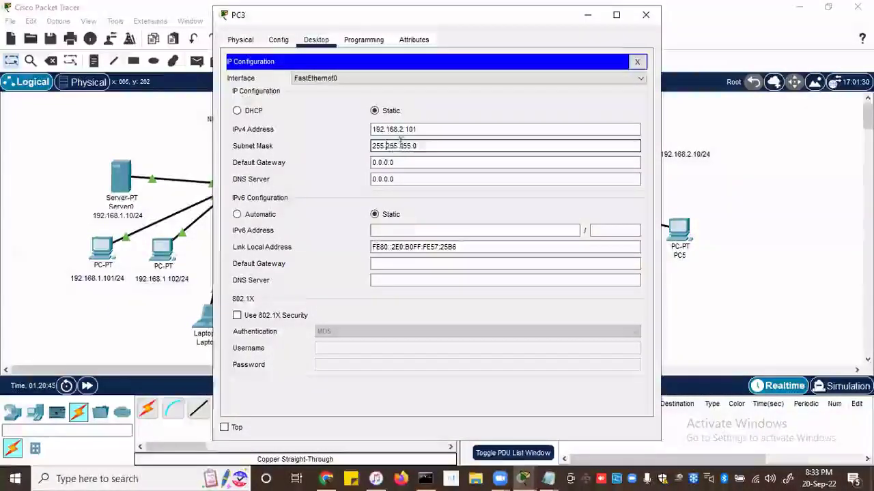
left_click(646, 15)
Give PC4 the static IPv4 address 192.168.2.102 with subnet mask 255.255.255.0, and close its window.
left_click(610, 275)
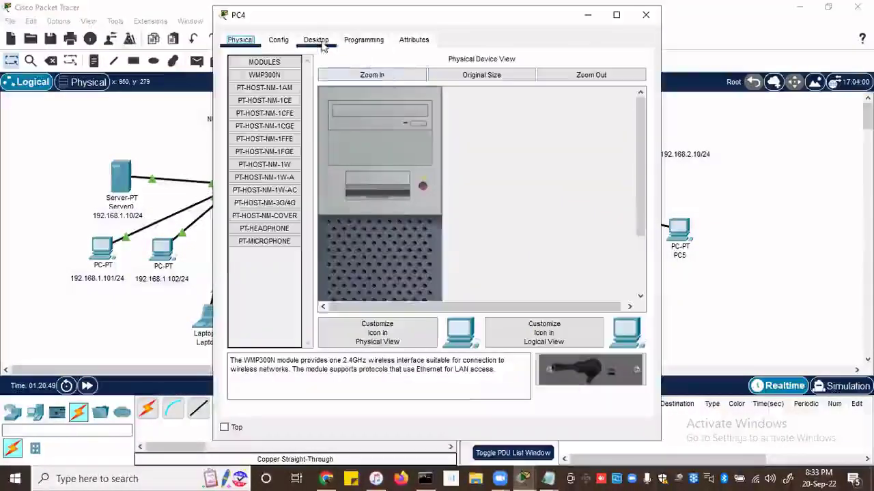
left_click(321, 42)
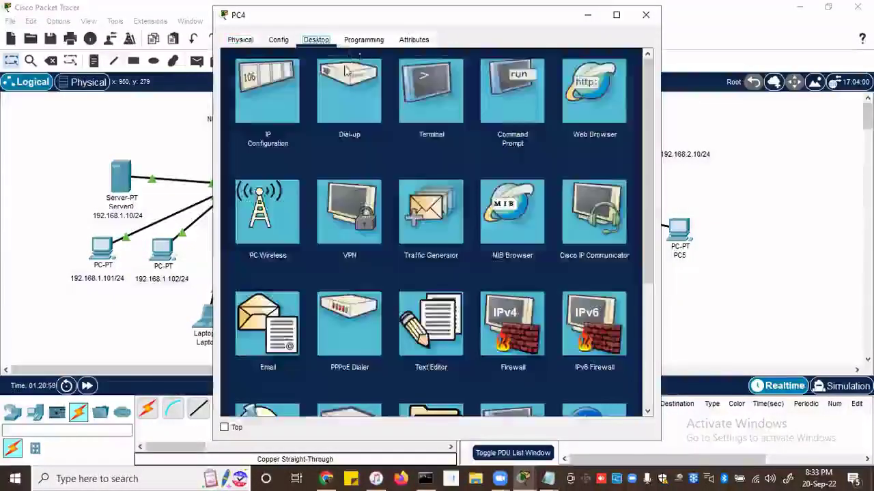
left_click(273, 92)
left_click(432, 132)
type("192.168")
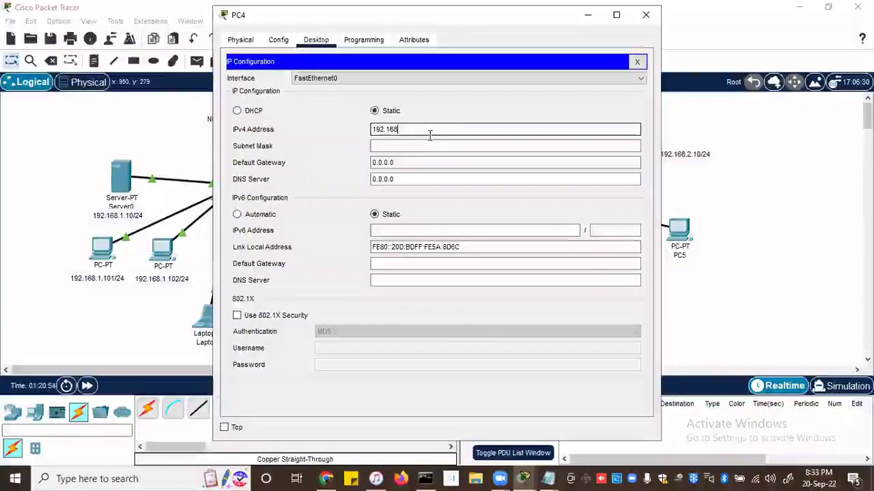
type(".2.102")
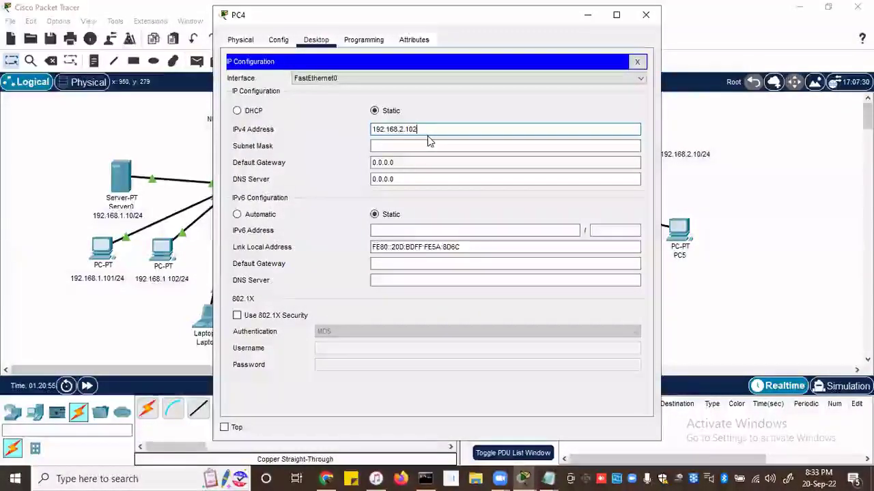
left_click(525, 148)
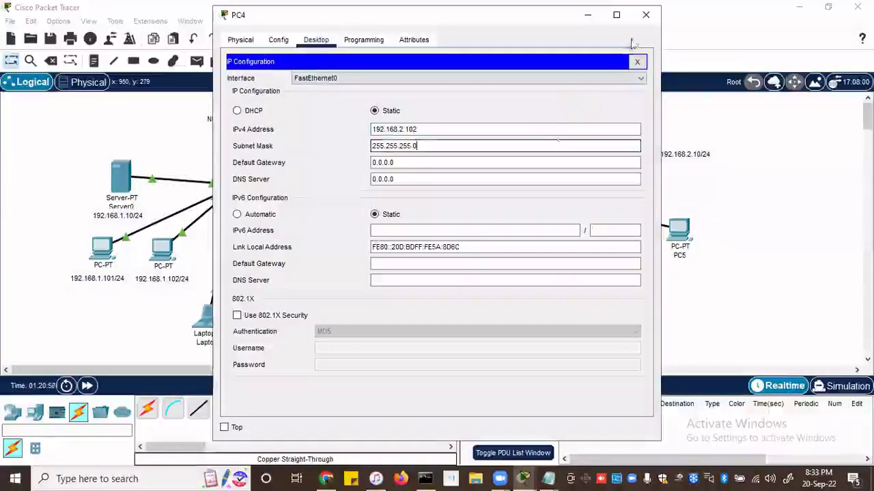
left_click(645, 14)
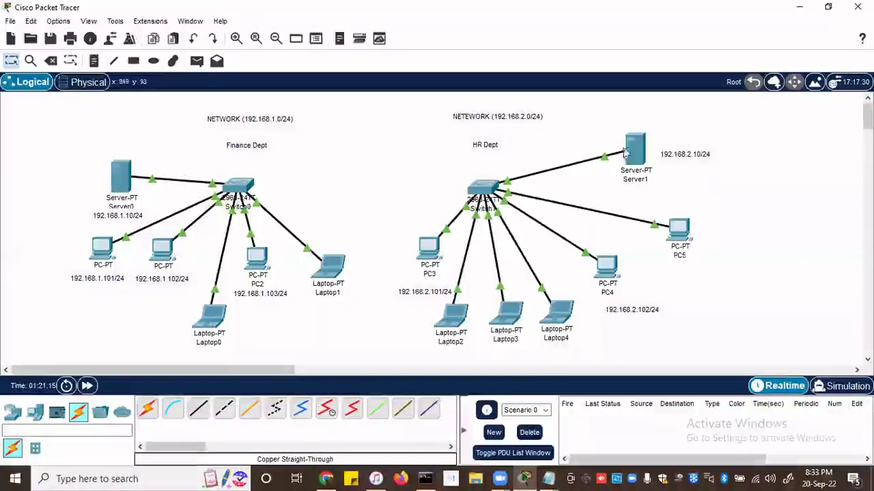
Turn on the DHCP service on Server1.
mouse_move(639, 141)
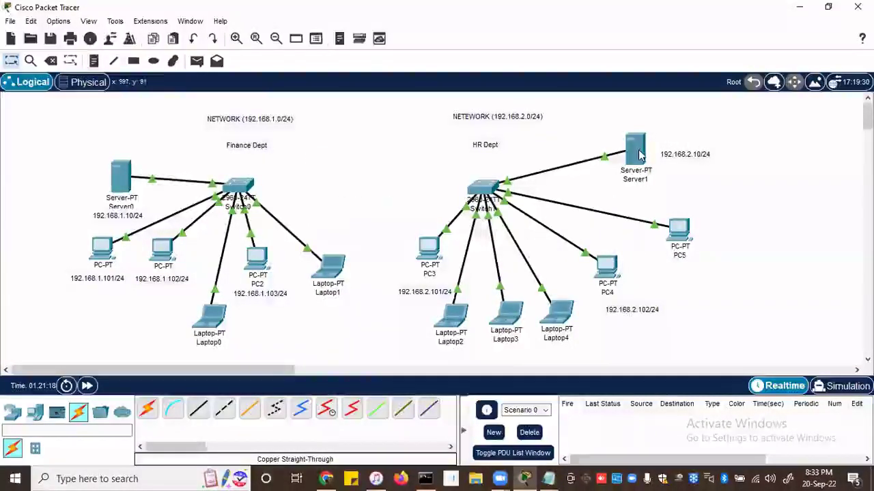
left_click(639, 151)
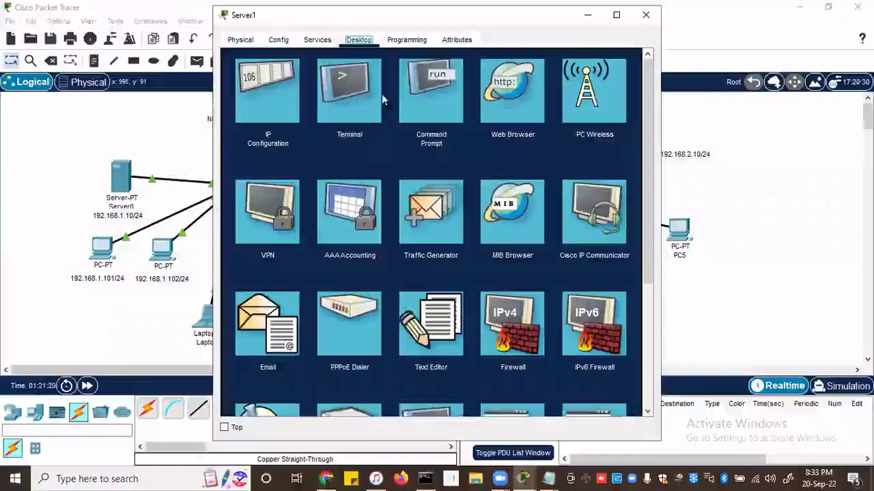
left_click(323, 41)
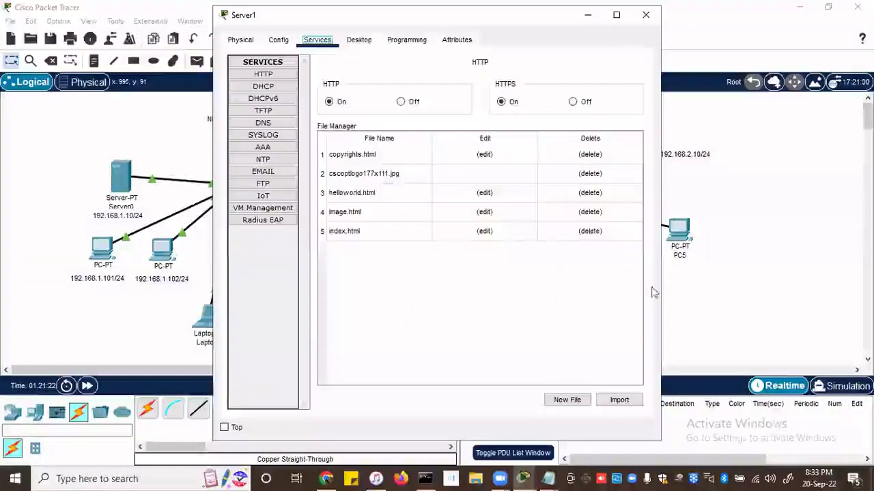
left_click(267, 88)
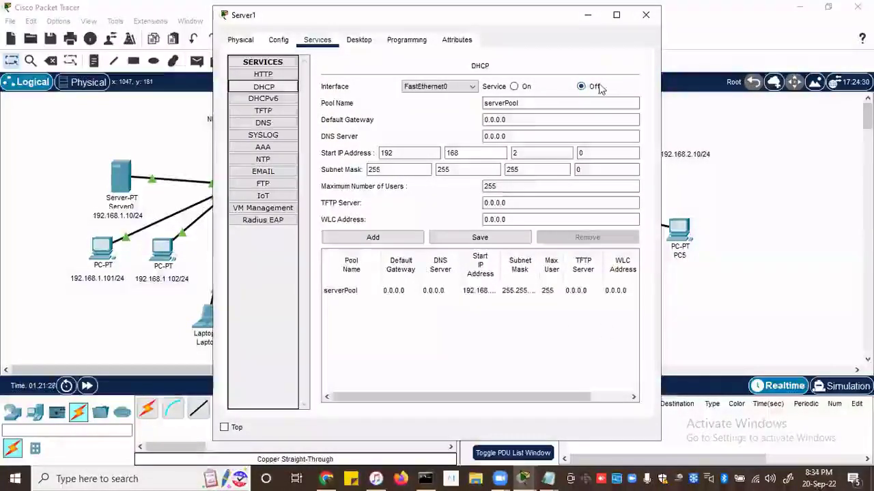
left_click(514, 86)
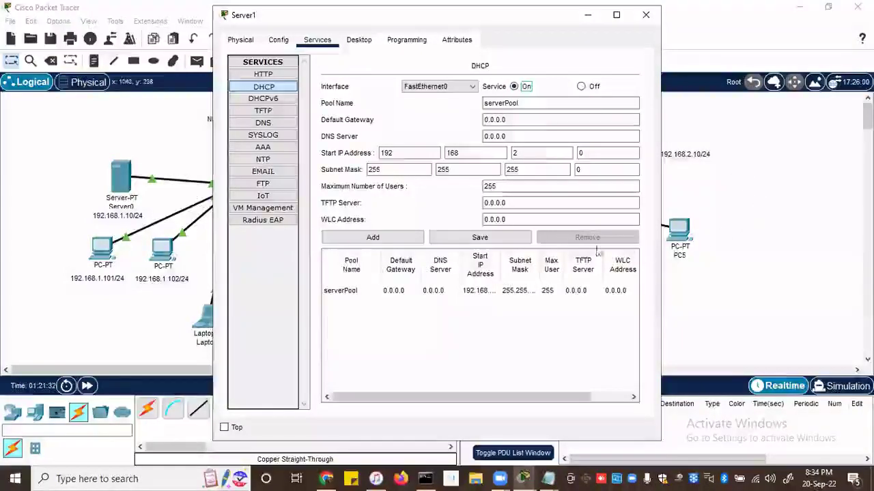
Set the start IP address of Server1's serverPool to 192.168.2.100 and save the pool.
left_click(604, 149)
left_click(604, 152)
key("BackSpace")
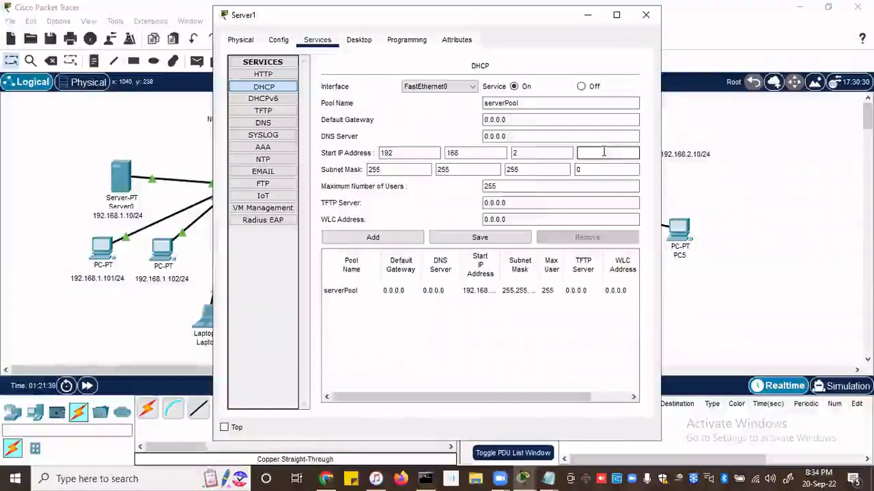
type("10")
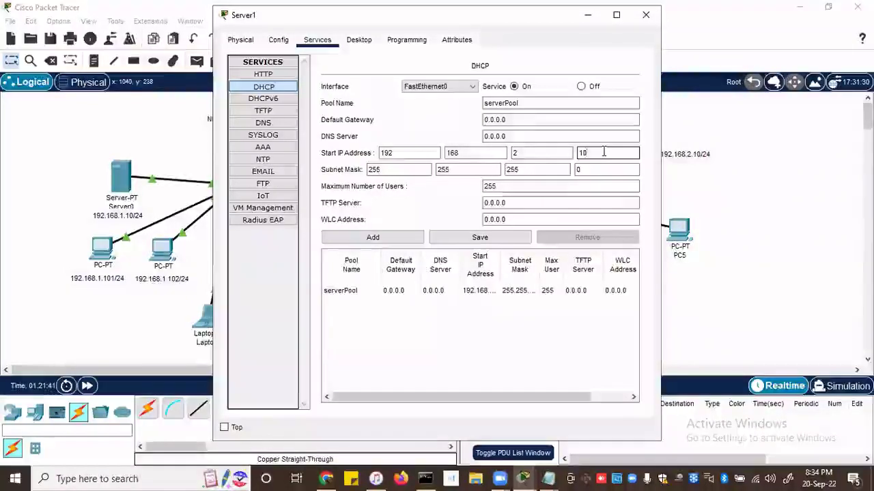
type("10")
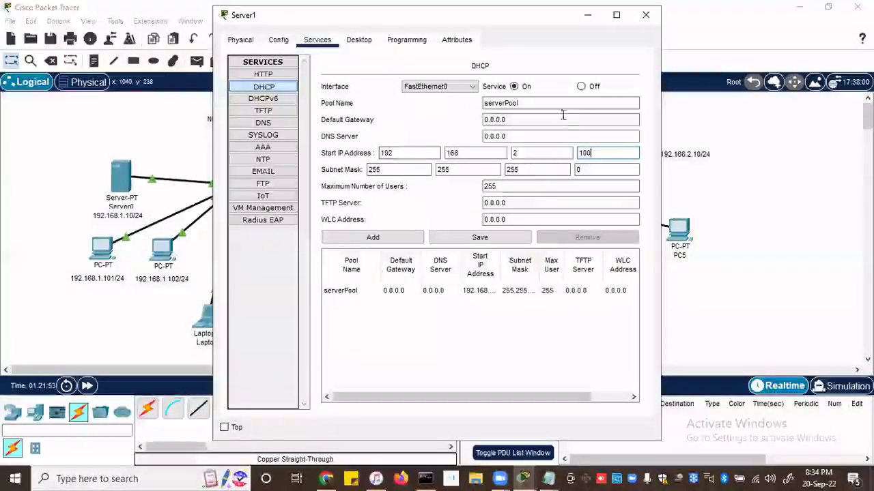
left_click(479, 238)
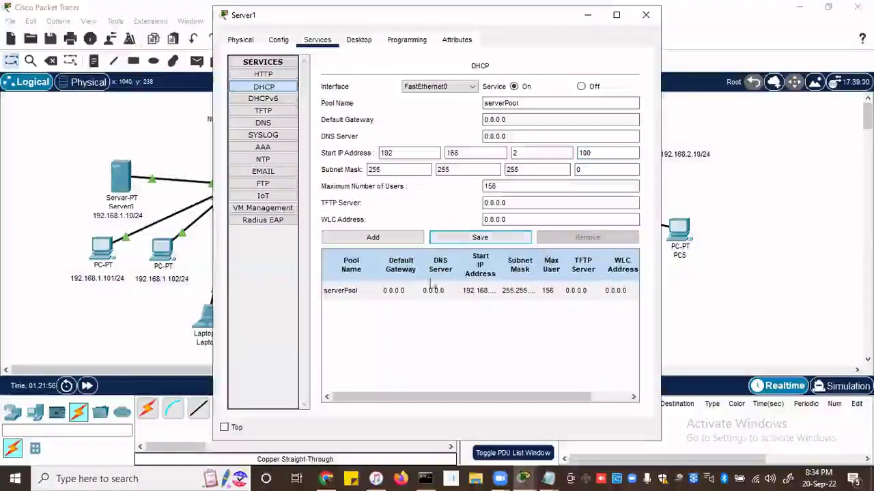
Set serverPool's start IP address to 192.168.2.101, save the pool, and close Server1's window.
left_click(574, 118)
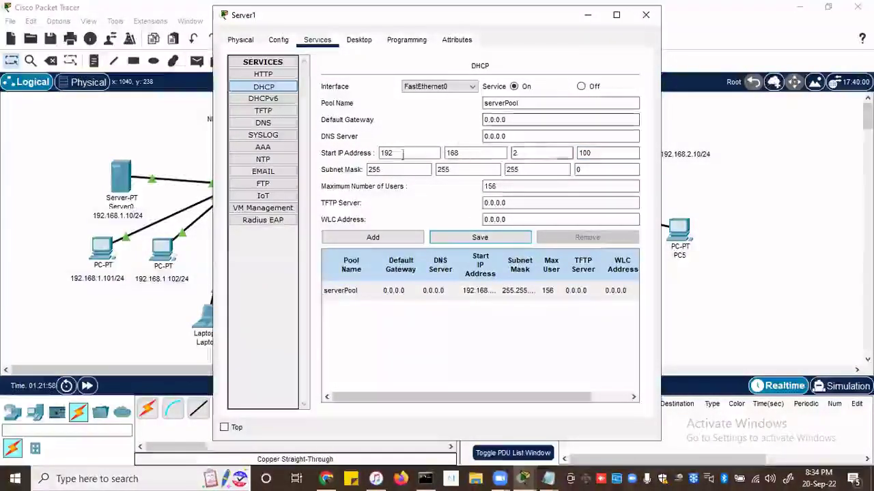
left_click(592, 153)
key("BackSpace")
type("1")
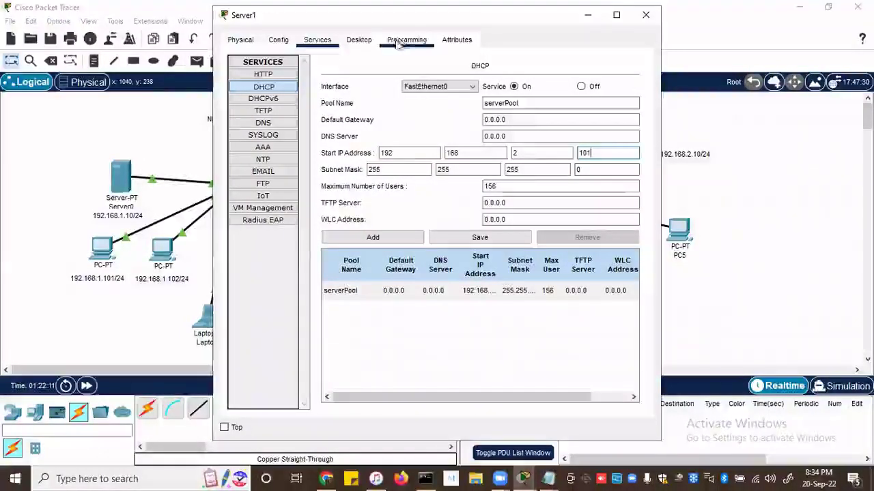
left_click(479, 237)
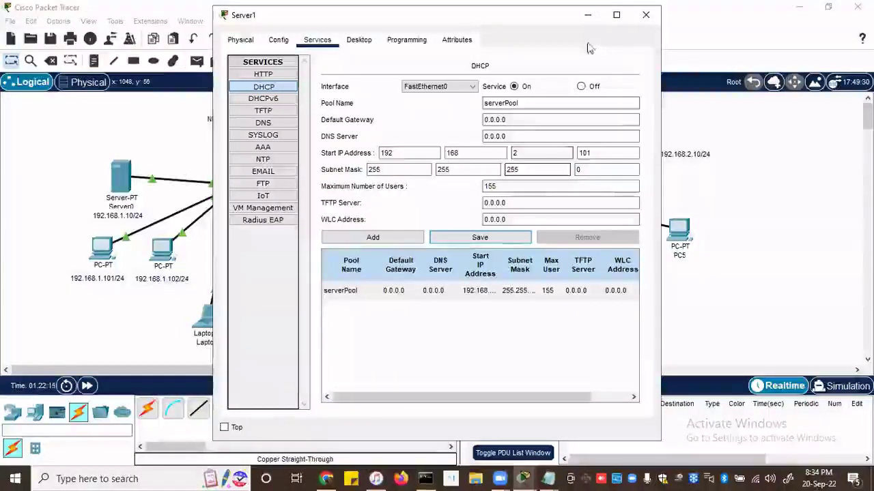
left_click(649, 16)
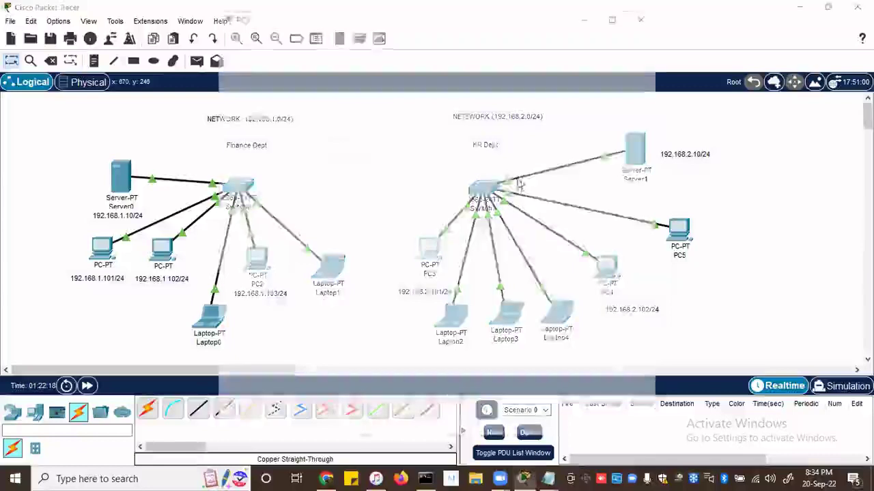
Switch PC3's IP configuration from static to DHCP and close its window.
left_click(428, 249)
left_click(268, 92)
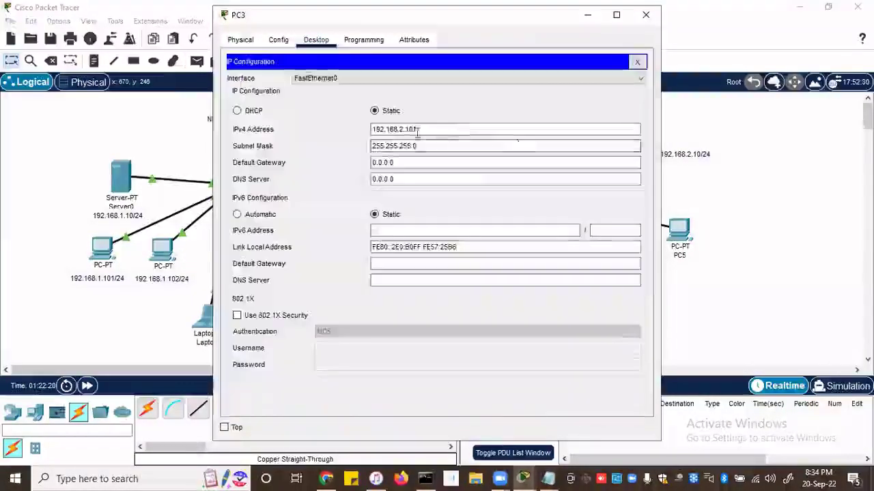
left_click(237, 112)
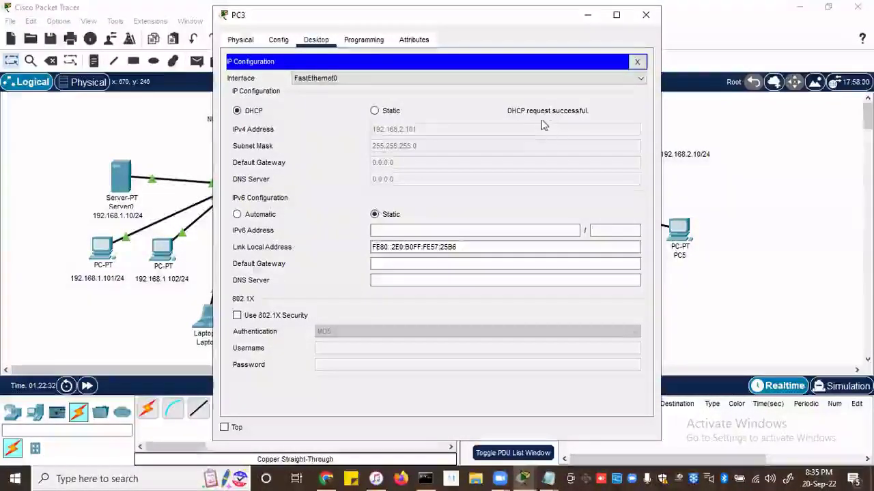
left_click(646, 15)
Switch PC4's IP configuration from static to DHCP and close its window.
left_click(607, 269)
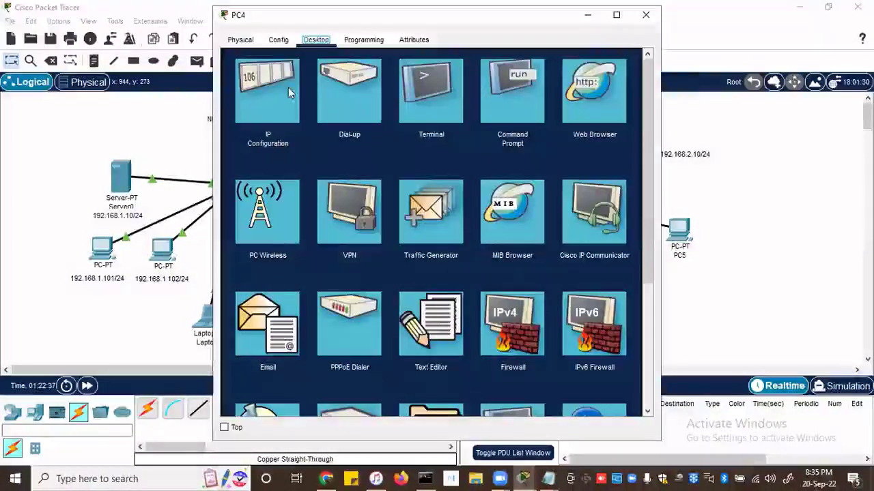
left_click(293, 91)
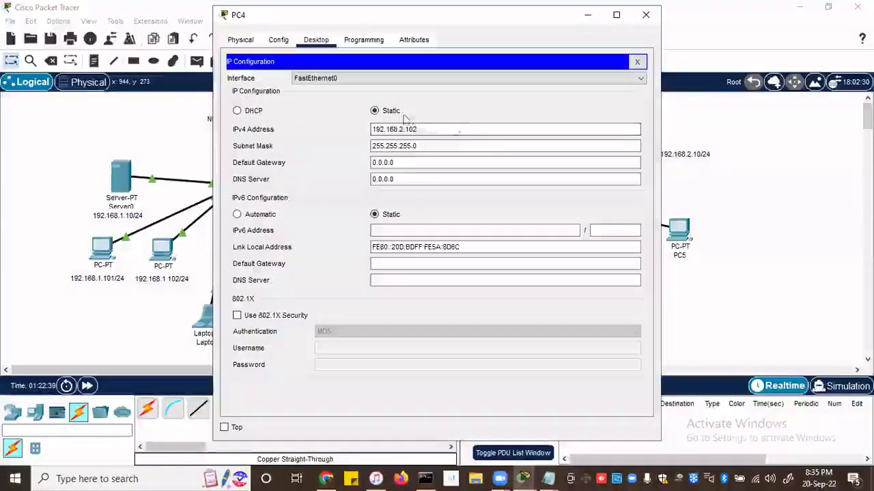
left_click(237, 111)
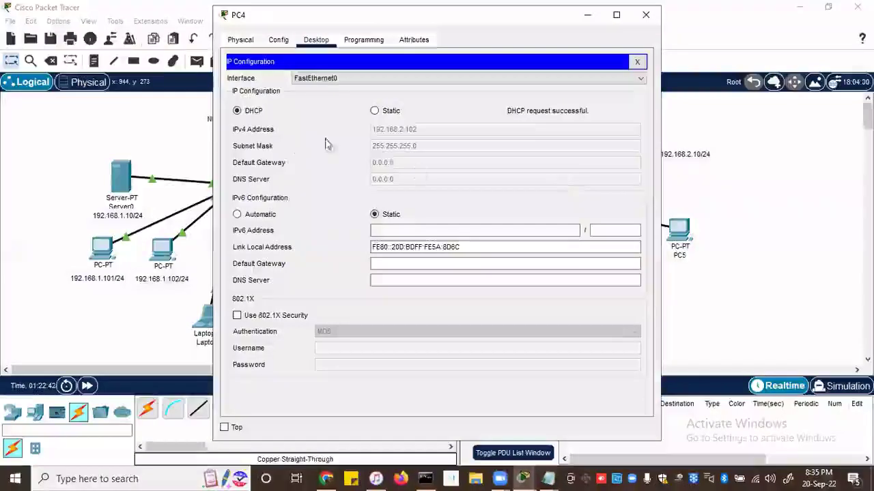
left_click(645, 14)
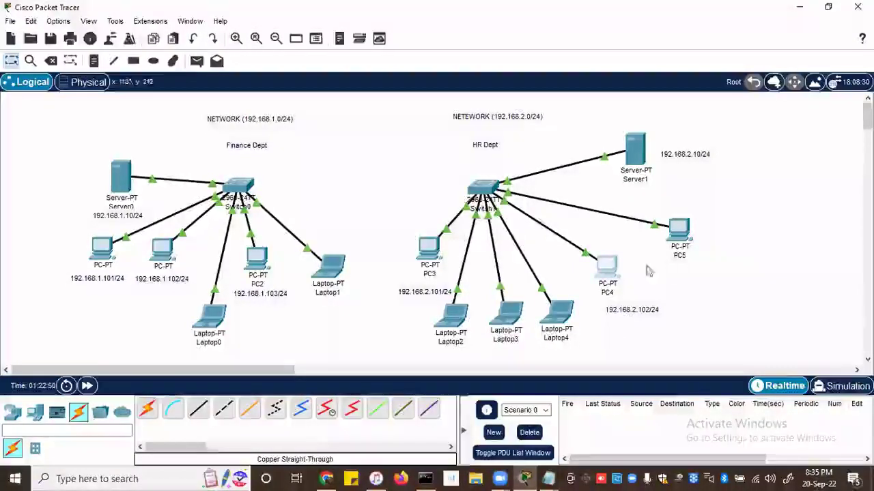
Set Laptop2 to obtain its IP configuration through DHCP, and close its window.
left_click(451, 315)
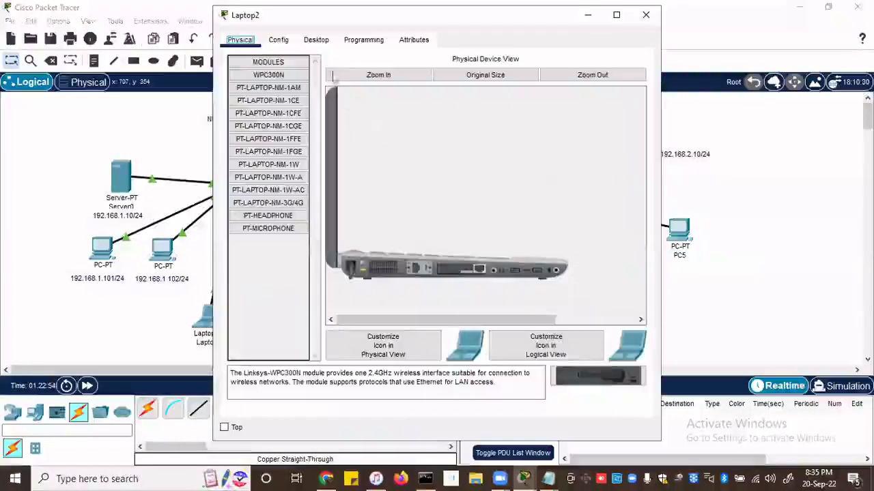
left_click(316, 39)
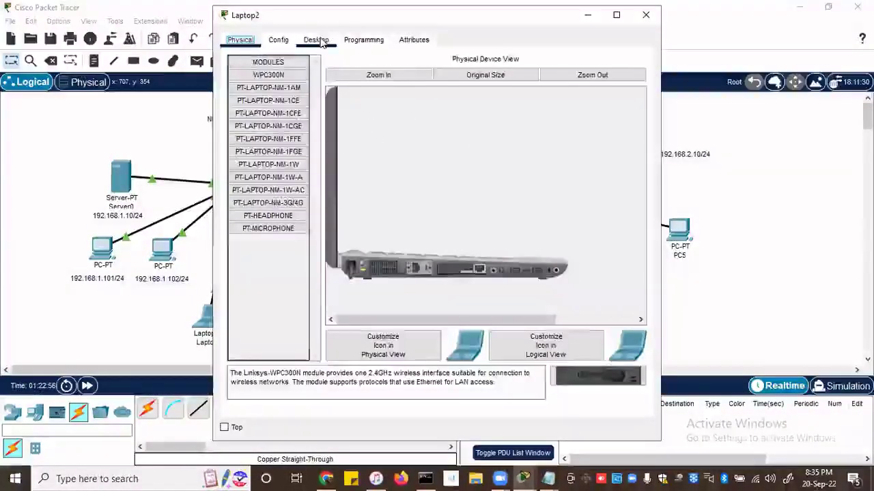
left_click(269, 88)
left_click(236, 111)
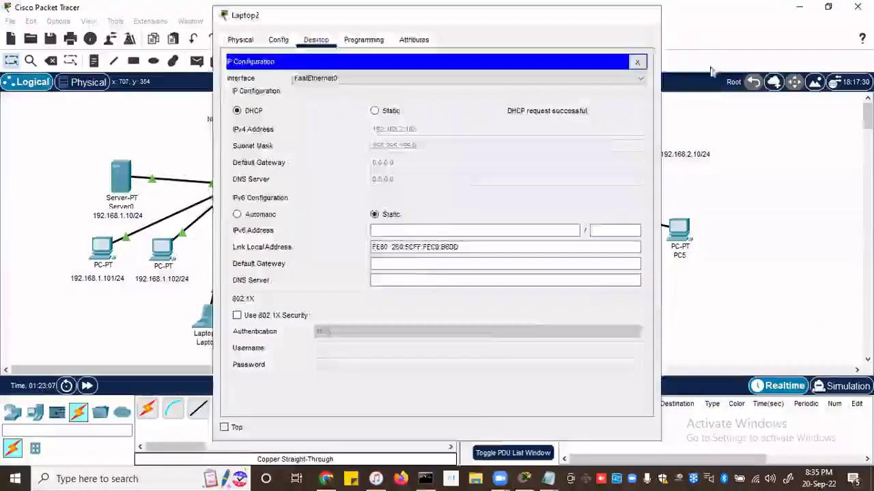
left_click(657, 15)
Set Laptop3 to obtain its IP configuration through DHCP, and close its window.
left_click(505, 315)
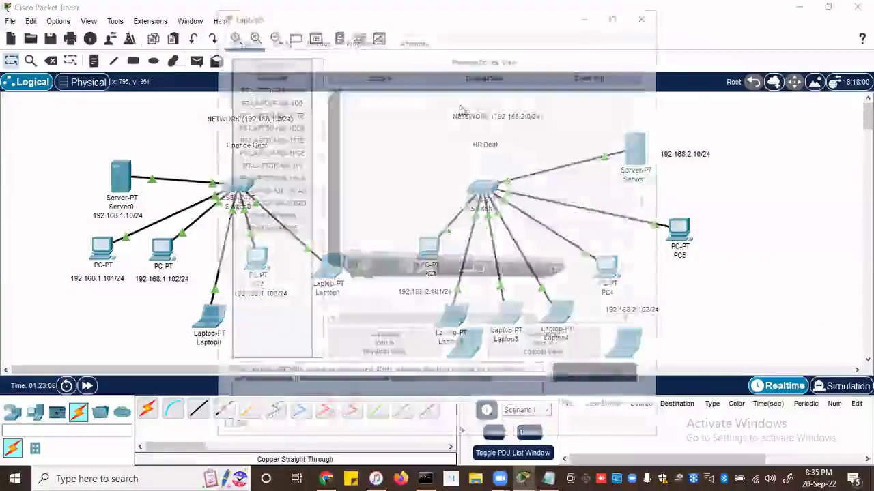
left_click(315, 39)
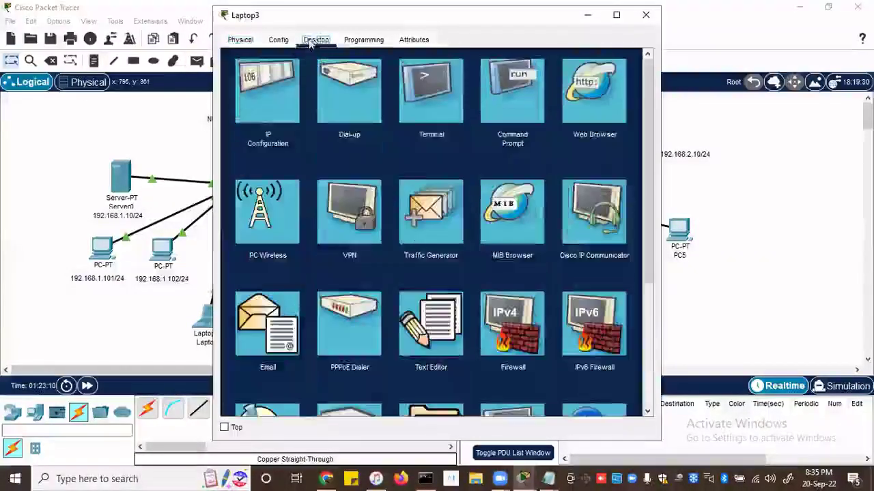
left_click(263, 85)
left_click(236, 111)
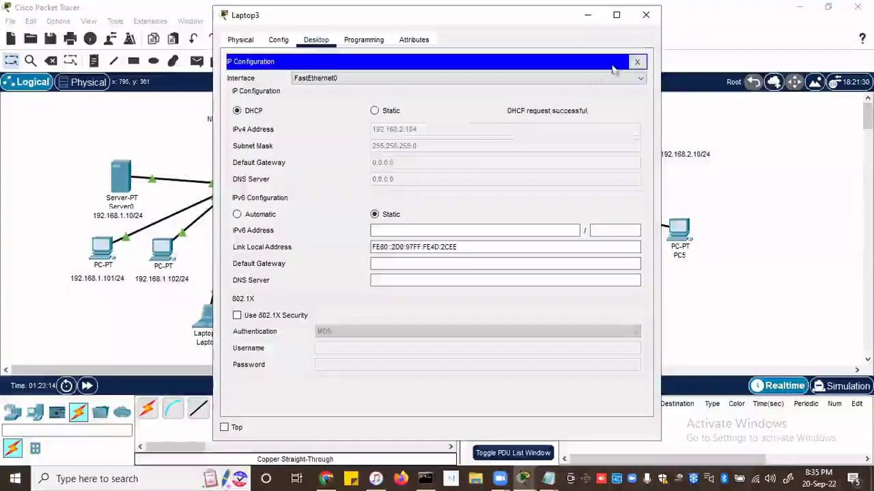
left_click(646, 15)
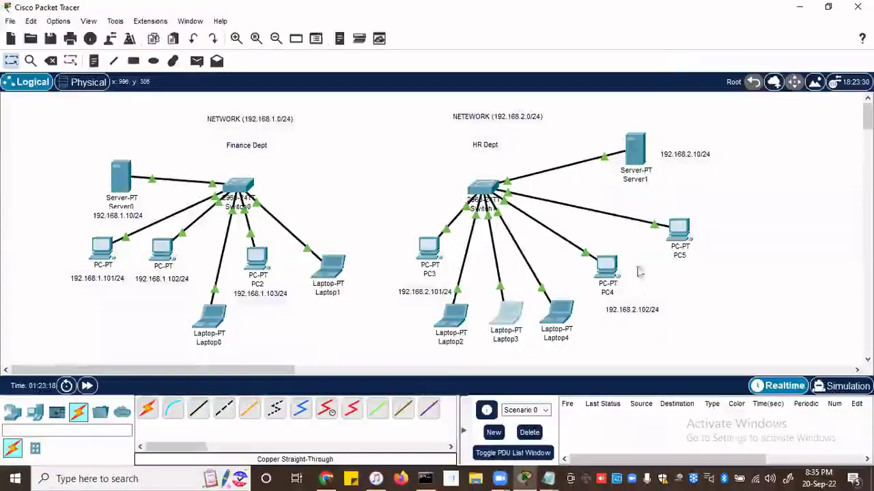
Open Server1's HTTP file index.html for editing and delete all of its default HTML code.
left_click(636, 160)
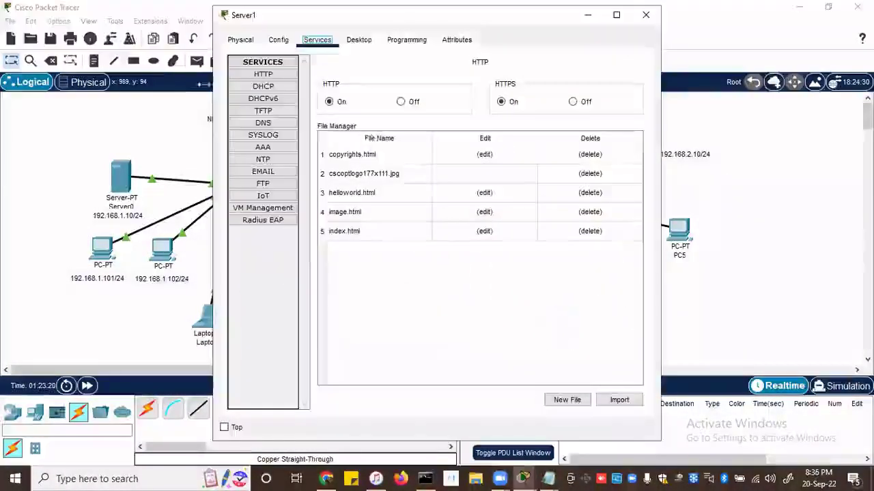
left_click(484, 232)
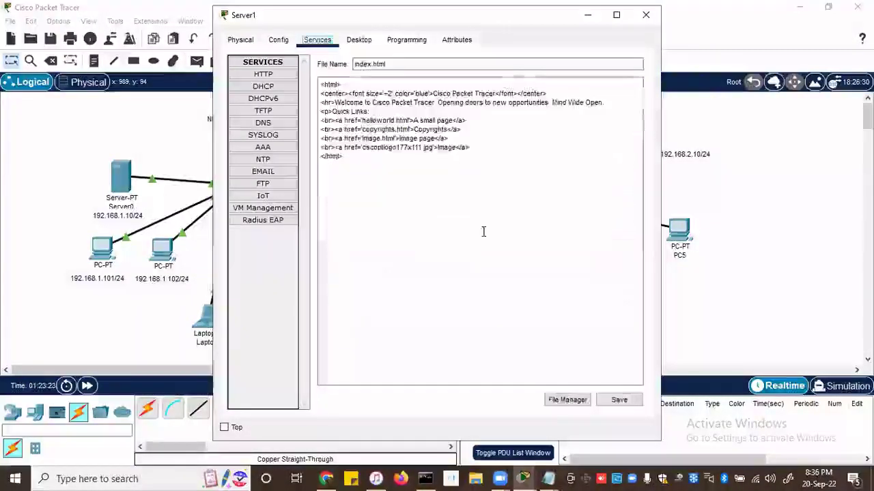
left_click_drag(319, 87, 487, 242)
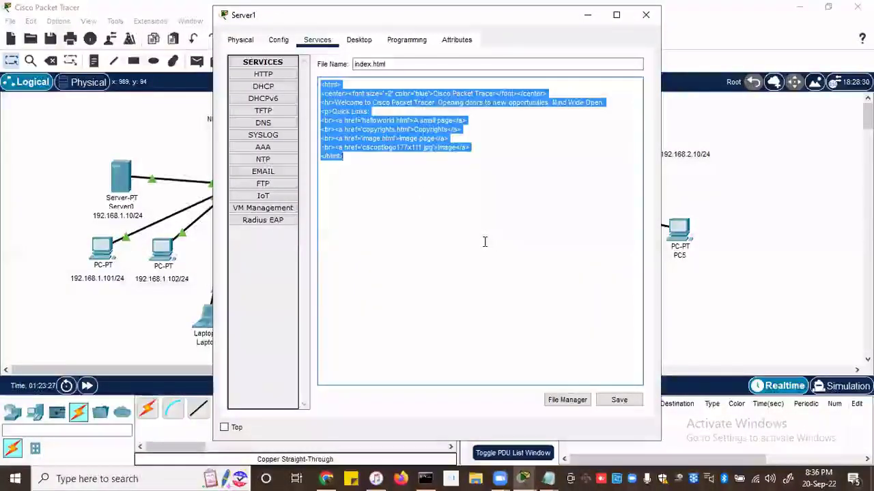
key("BackSpace")
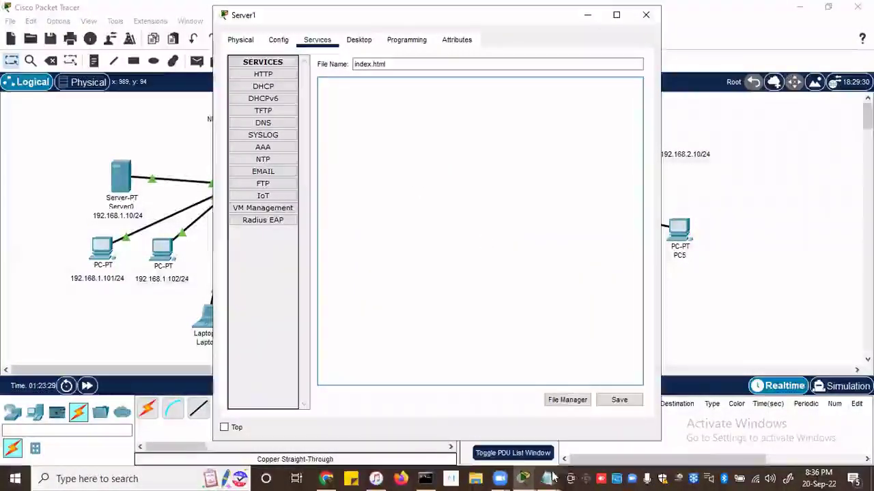
Switch to the HTML draft in Notepad and change its centred heading text to "Customer Relation Management System".
mouse_move(548, 479)
left_click(594, 419)
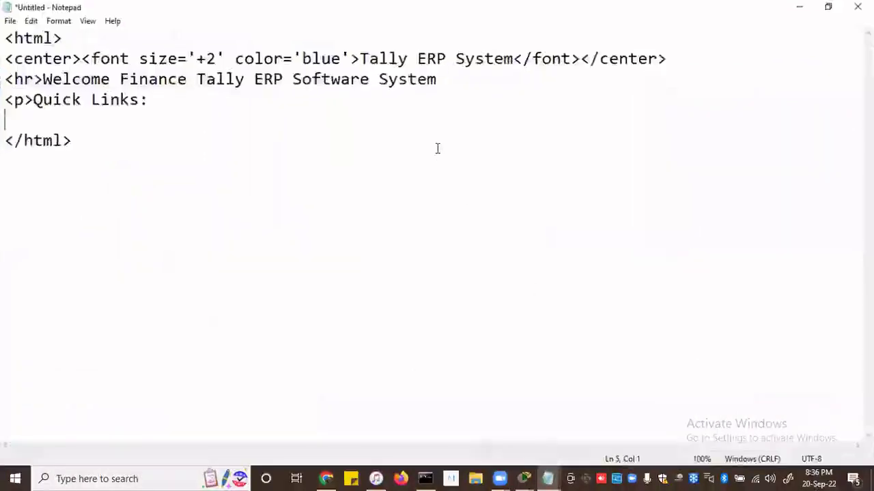
left_click(361, 59)
key("Delete")
key("Delete")
key("Delete")
key("Delete")
key("Delete")
key("Delete")
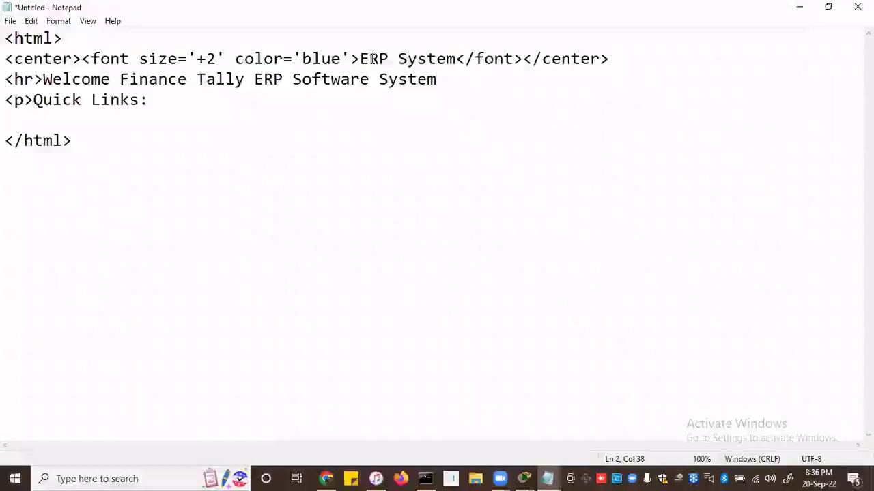
type("C")
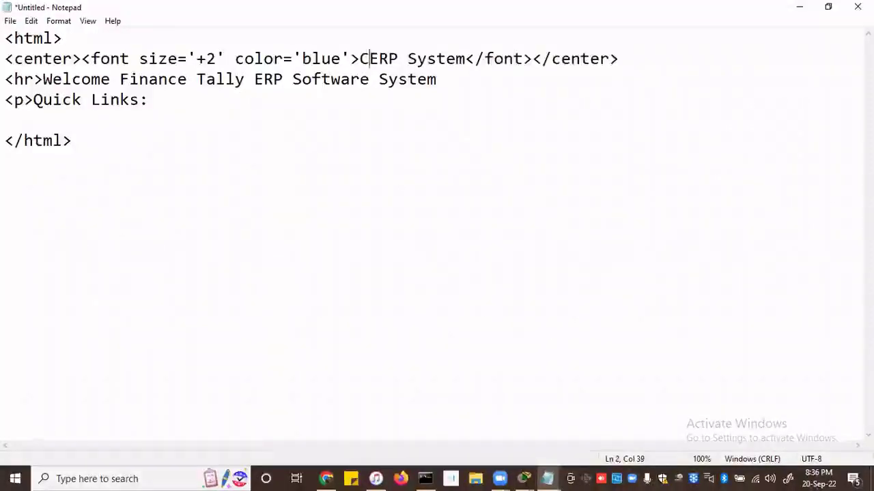
key("BackSpace")
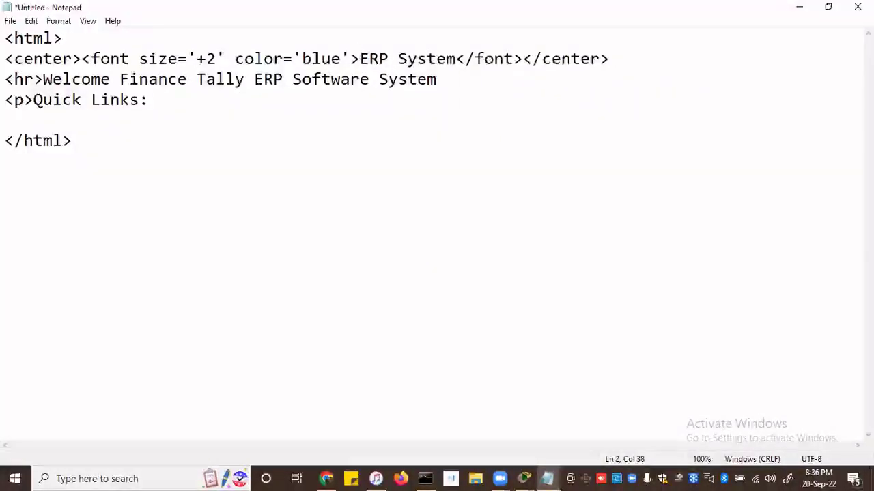
type("Cus")
type("te")
type("mere")
type("Relation ")
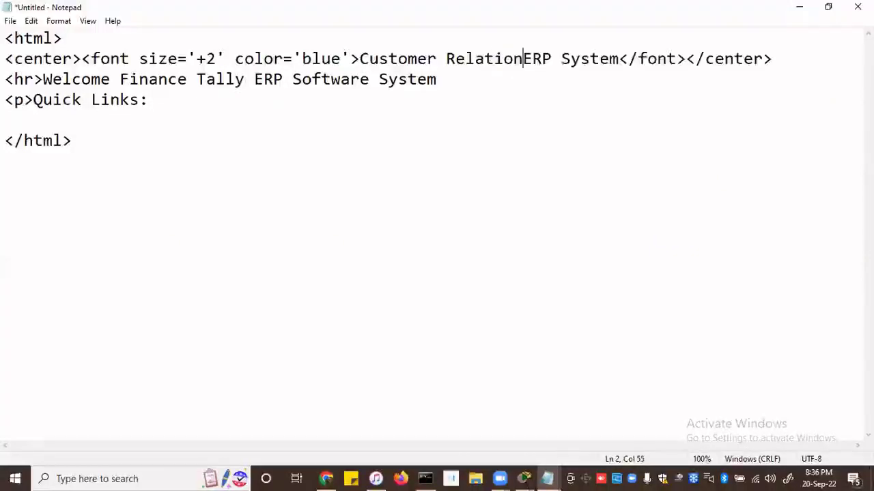
type("Manageme")
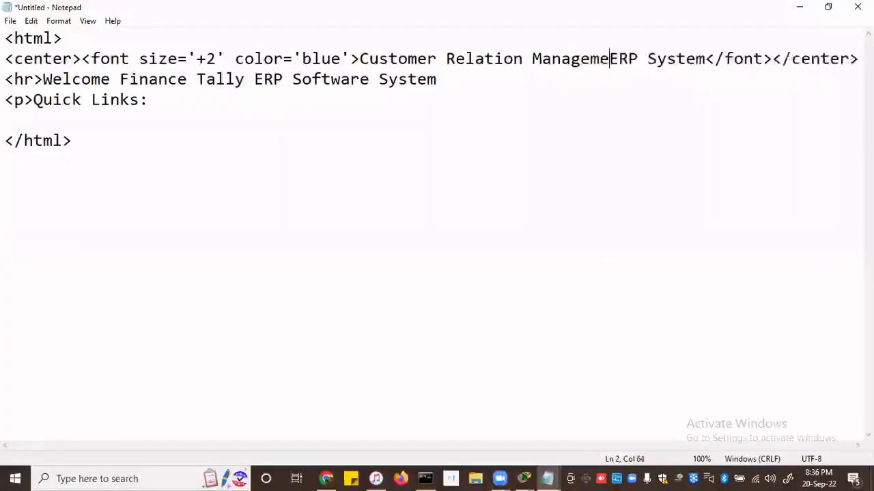
type("nt")
key("Delete")
key("Delete")
key("Delete")
key("Delete")
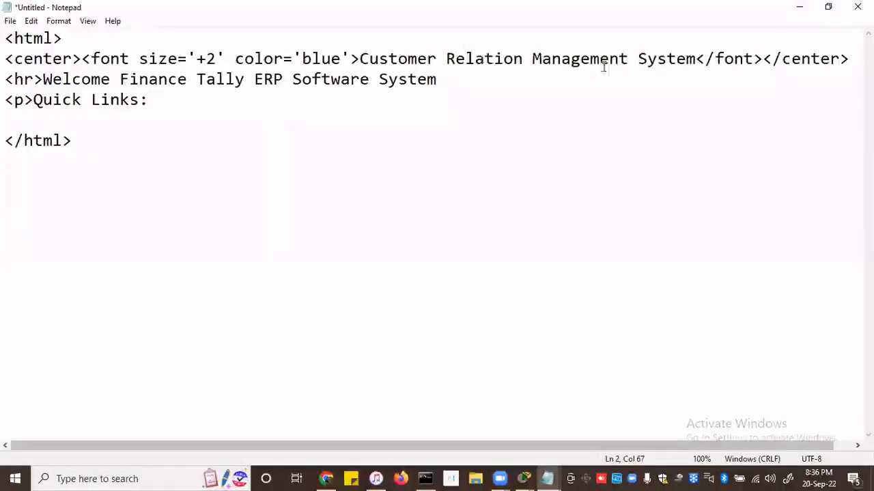
Change the draft's welcome line to read "Welcome Human Resource CRM Software System".
left_click(121, 79)
type("HR")
key("BackSpace")
type("uman Resource")
key("Delete")
key("Delete")
key("Delete")
key("Delete")
type("CRM")
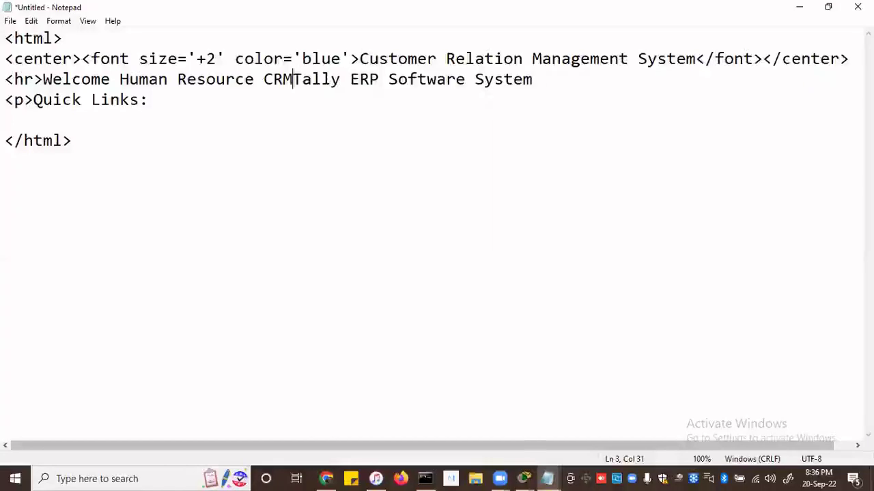
key("Delete")
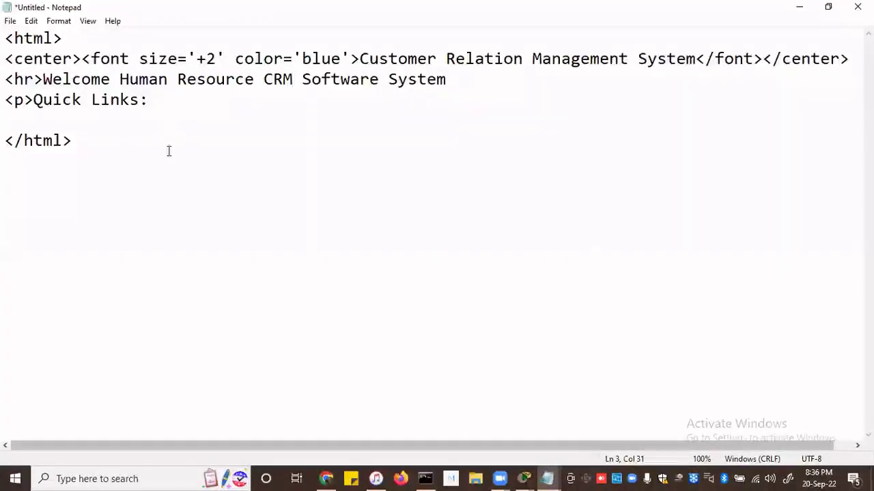
Copy the complete HTML draft and paste it into the empty index.html in Packet Tracer's Server1 window.
left_click_drag(72, 141, 4, 35)
key("ctrl+c")
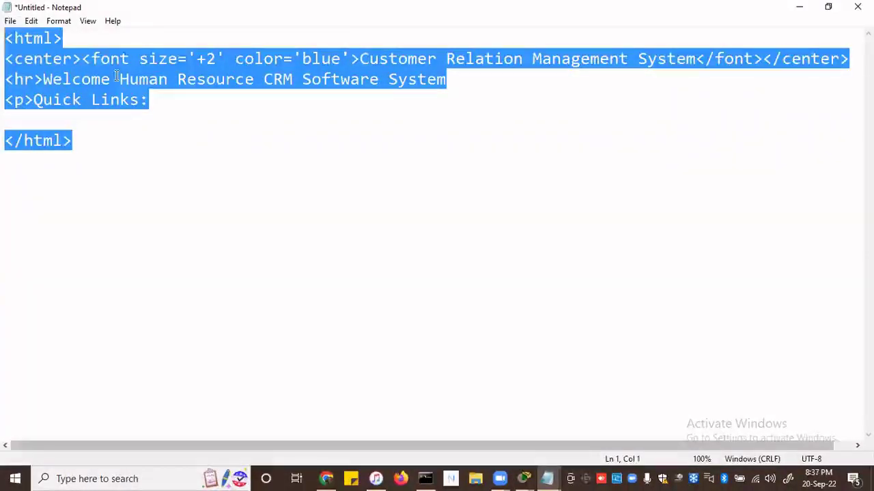
left_click(525, 479)
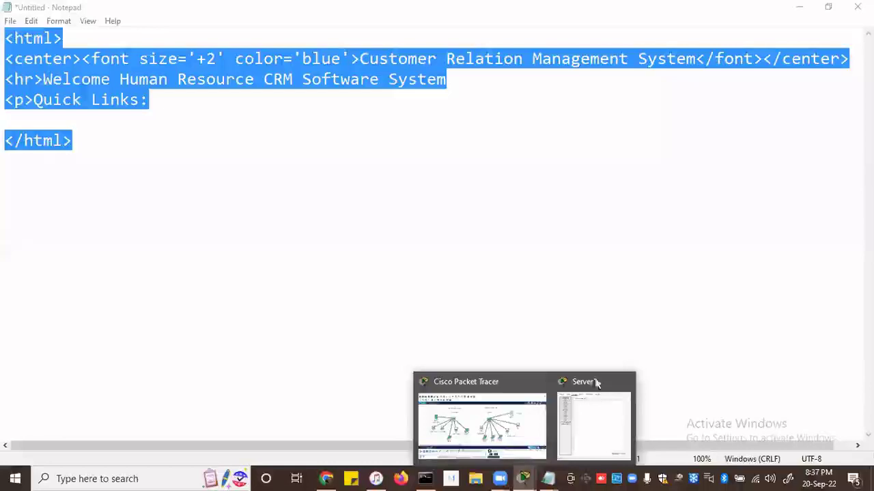
left_click(594, 382)
key("ctrl+v")
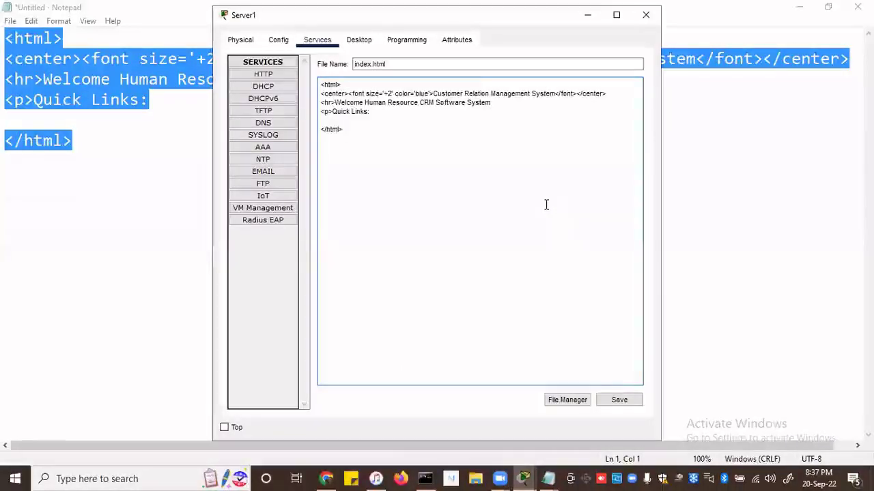
Save index.html on Server1, overwriting the existing file, and minimize the Server1 and Notepad windows.
left_click(618, 403)
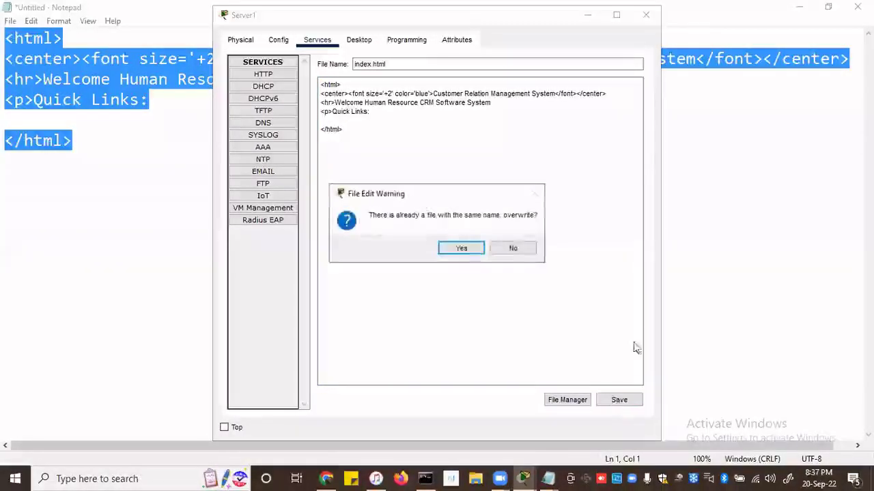
left_click(460, 248)
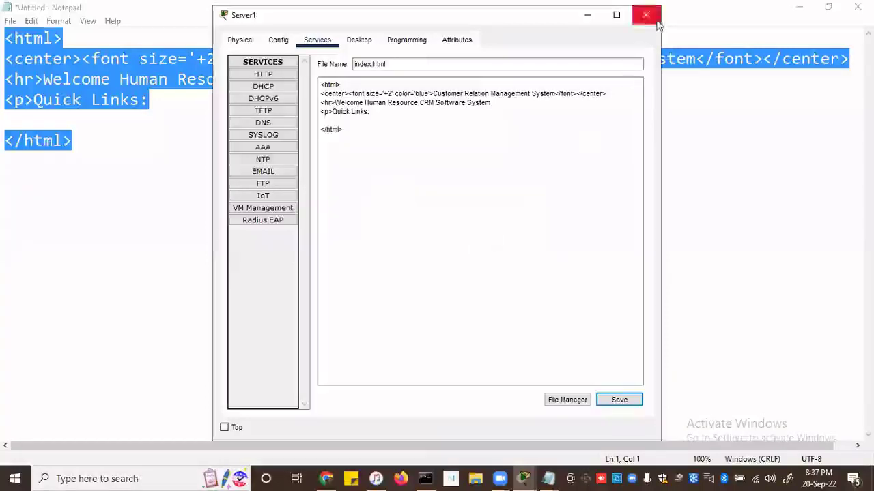
left_click(588, 15)
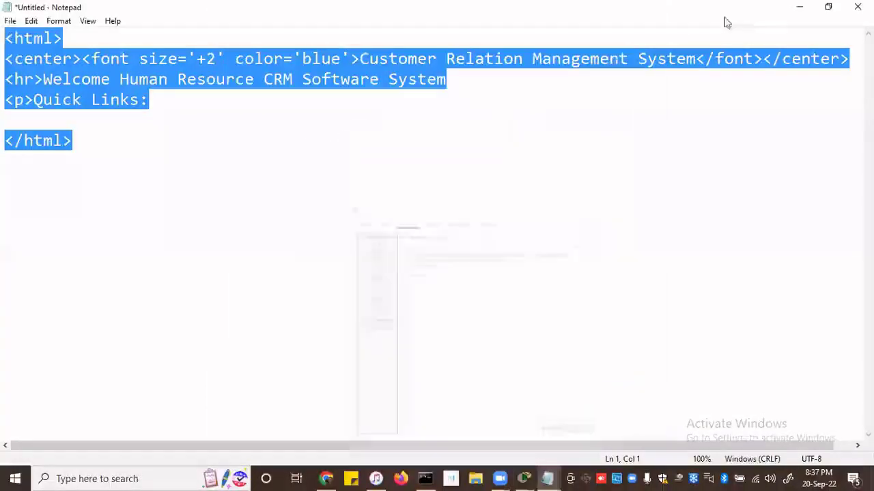
left_click(799, 7)
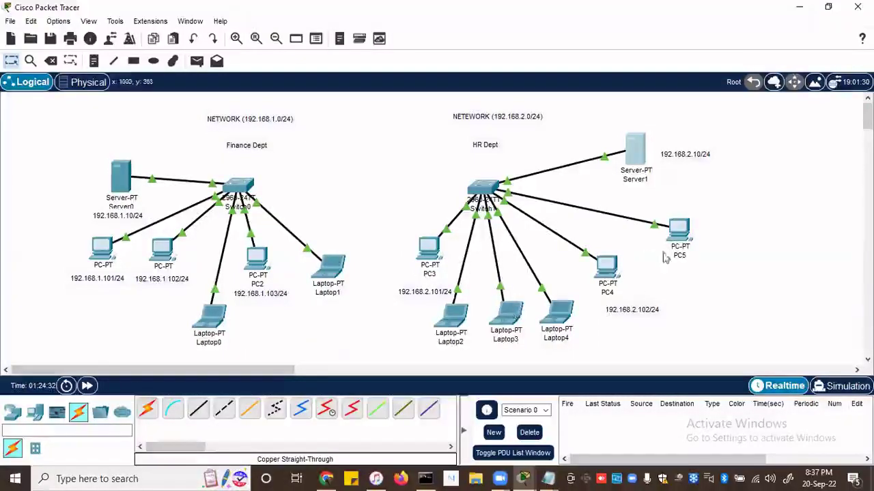
Load 192.168.2.10 in PC3's web browser to check Server1's home page, and close the PC3 window.
left_click(429, 258)
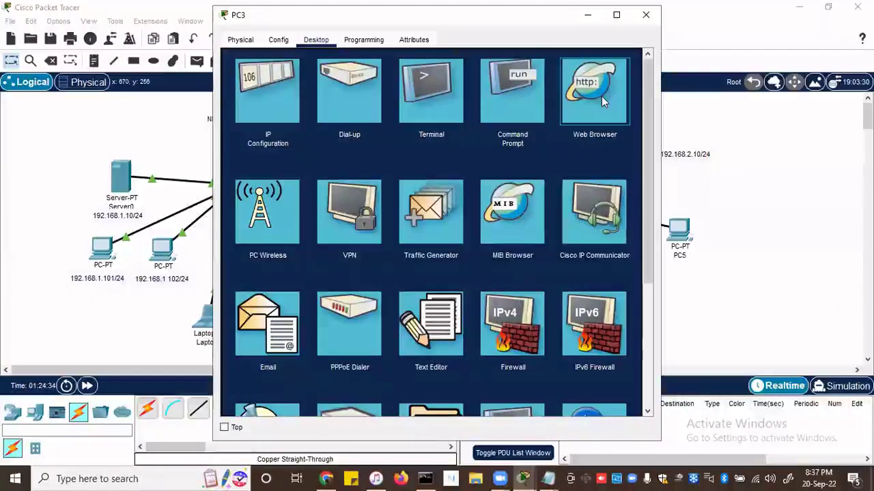
left_click(602, 99)
left_click(474, 80)
type("192.1")
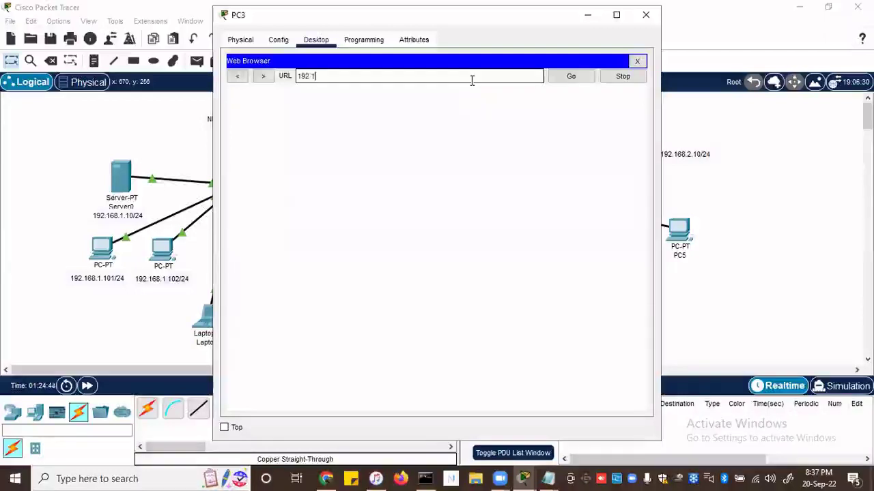
type("68.2.10")
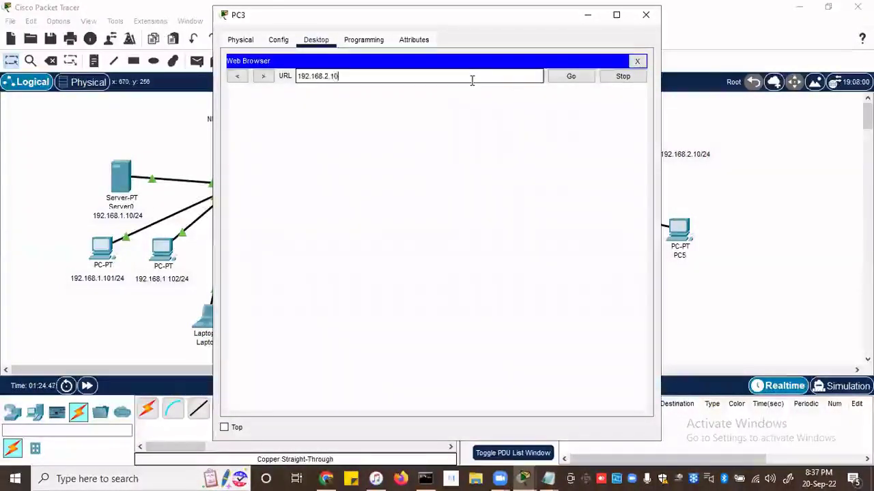
key("Return")
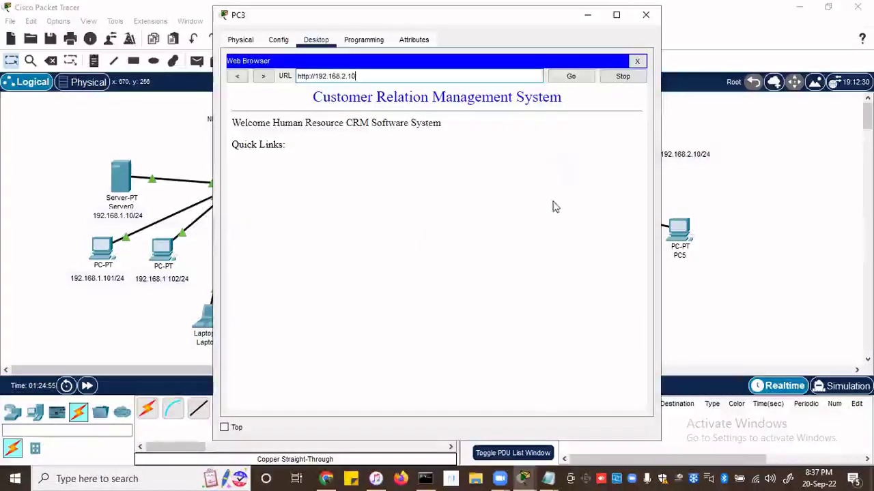
left_click(645, 15)
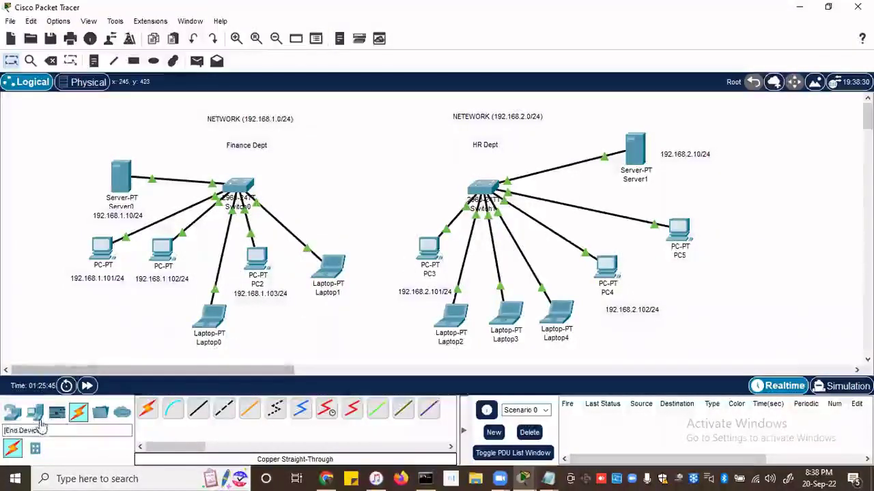
Place a 1941 router between the Finance and HR department networks.
left_click(12, 413)
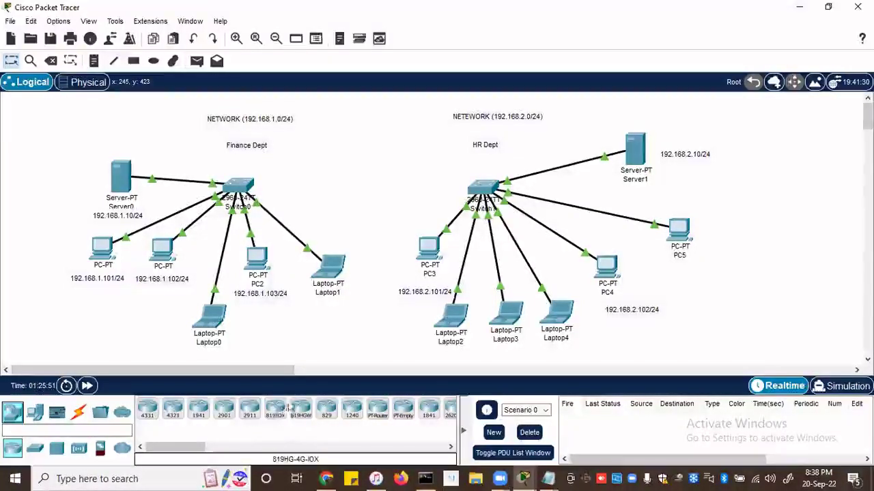
left_click(198, 411)
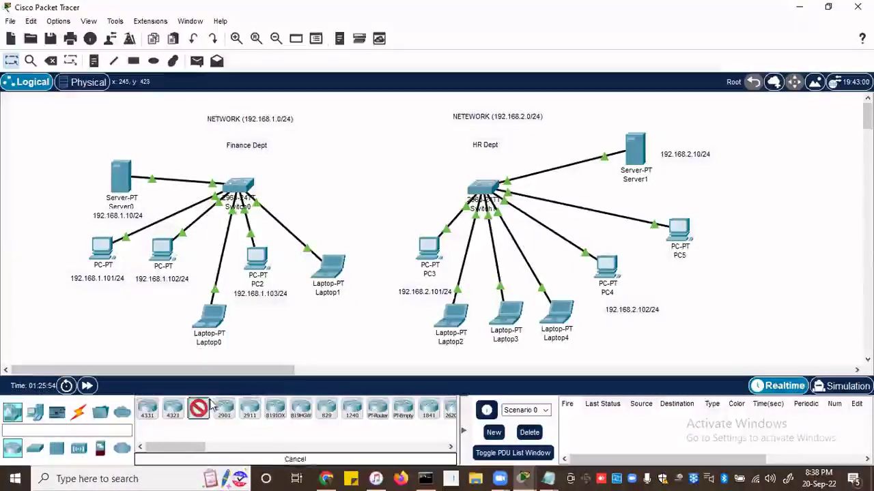
left_click(369, 151)
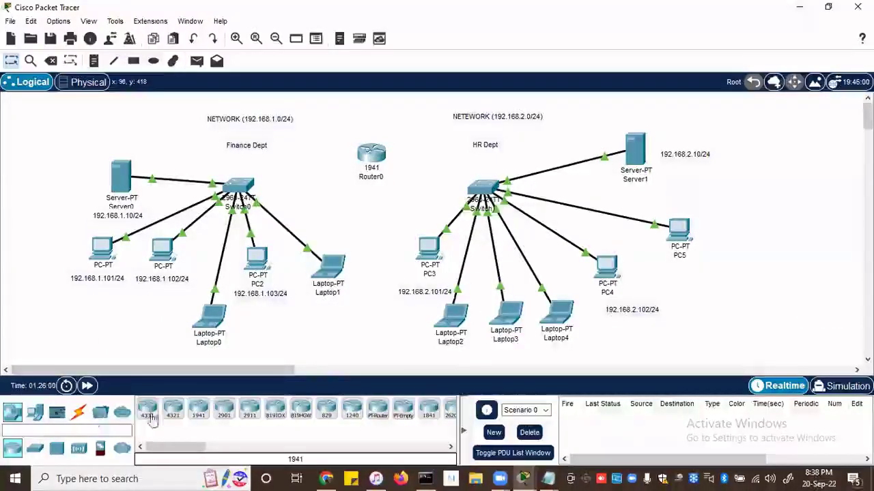
Connect Switch0's GigabitEthernet0/1 to Router0's GigabitEthernet0/0 with a copper straight-through cable.
left_click(78, 411)
left_click(198, 411)
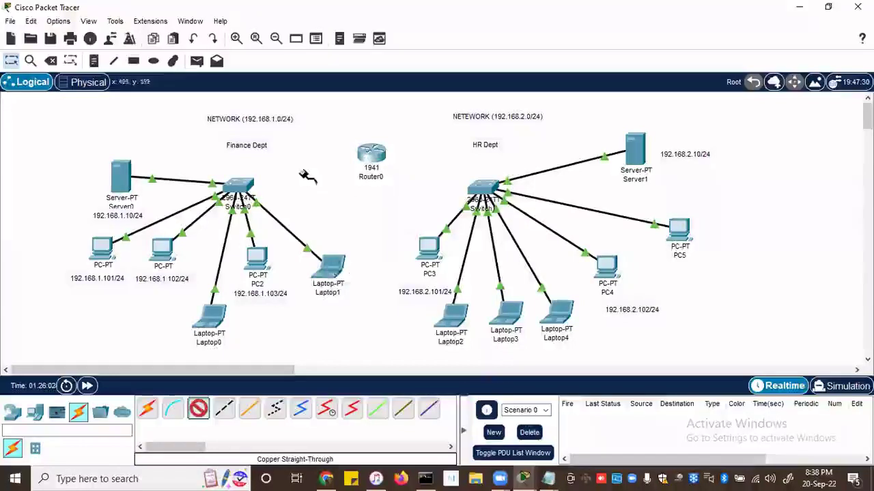
left_click(246, 185)
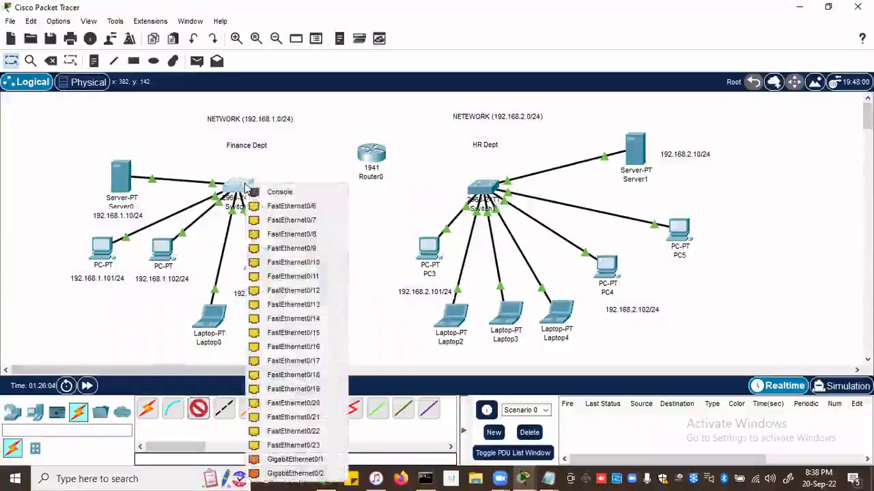
left_click(295, 459)
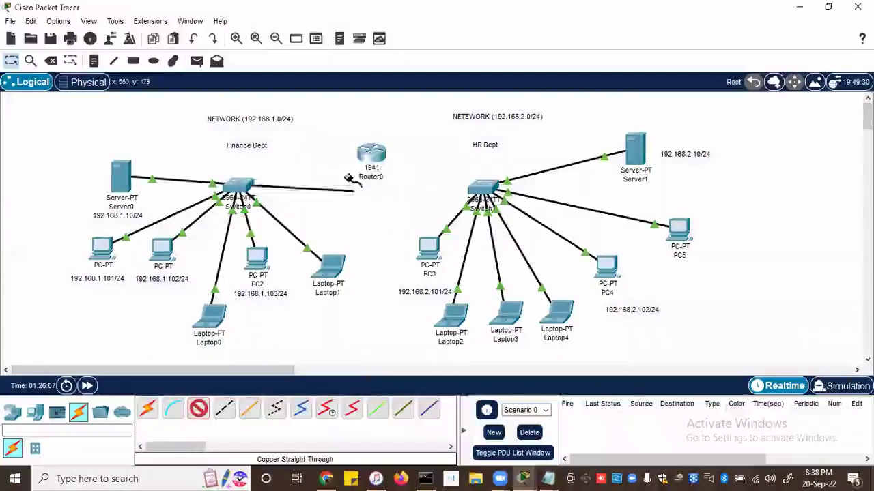
left_click(379, 159)
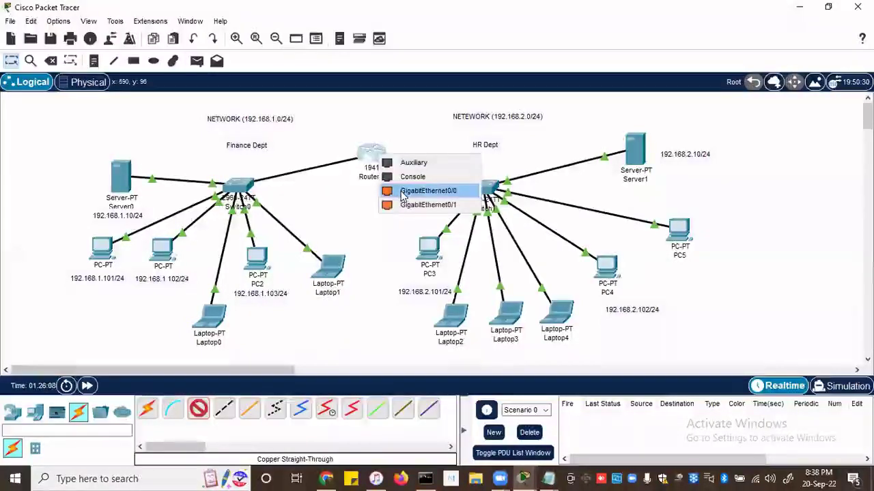
left_click(415, 188)
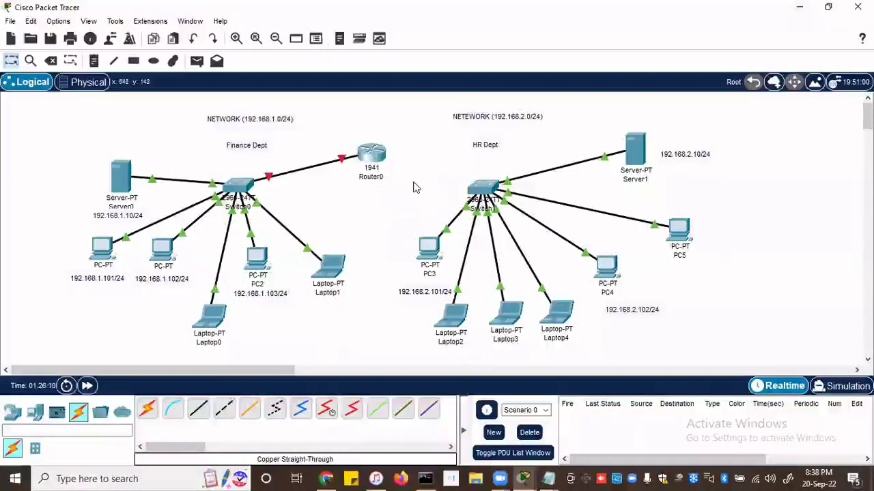
Connect Router0's GigabitEthernet0/1 to Switch1's GigabitEthernet0/1 with a copper straight-through cable.
left_click(197, 408)
left_click(376, 157)
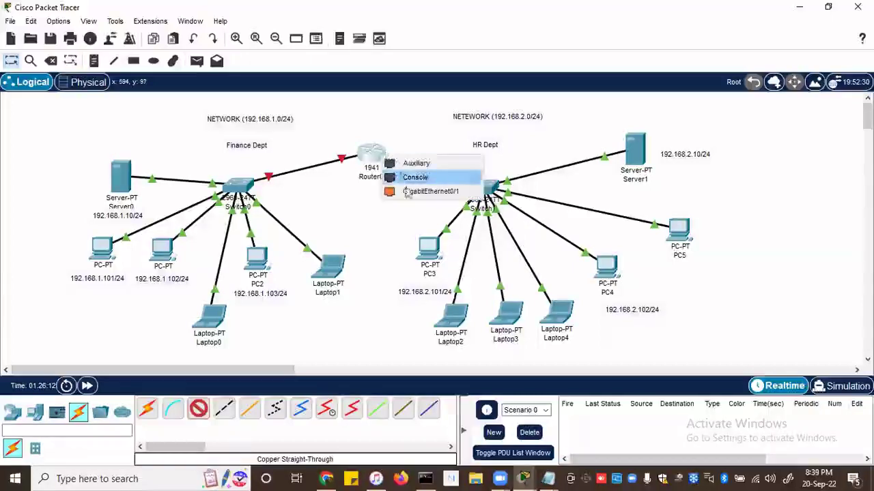
left_click(413, 189)
left_click(480, 187)
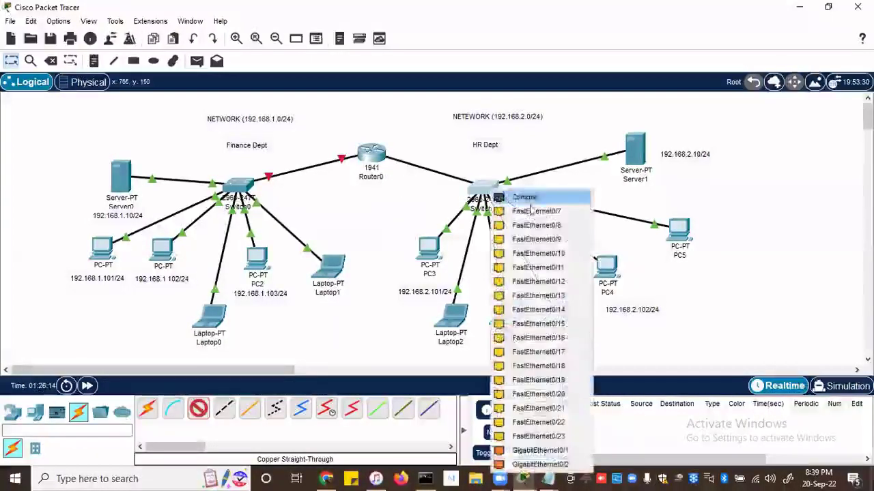
left_click(547, 451)
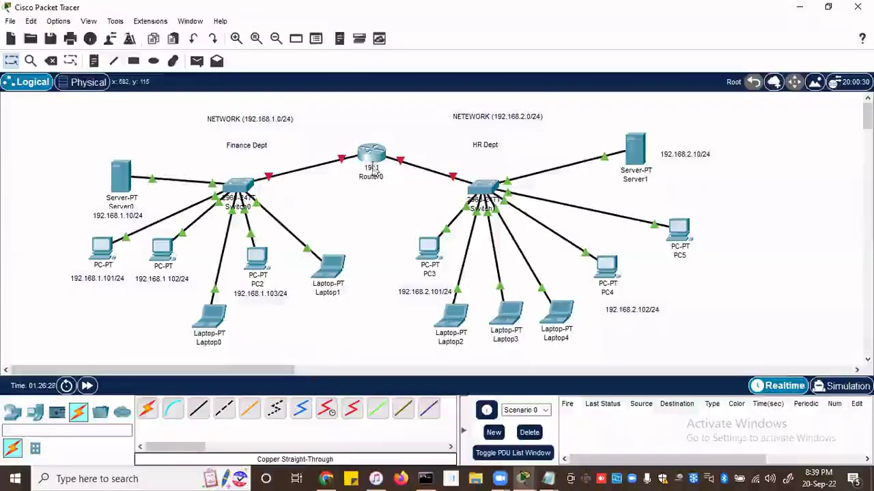
Decline the initial configuration dialog in Router0's CLI and enter privileged mode with enable.
mouse_move(373, 160)
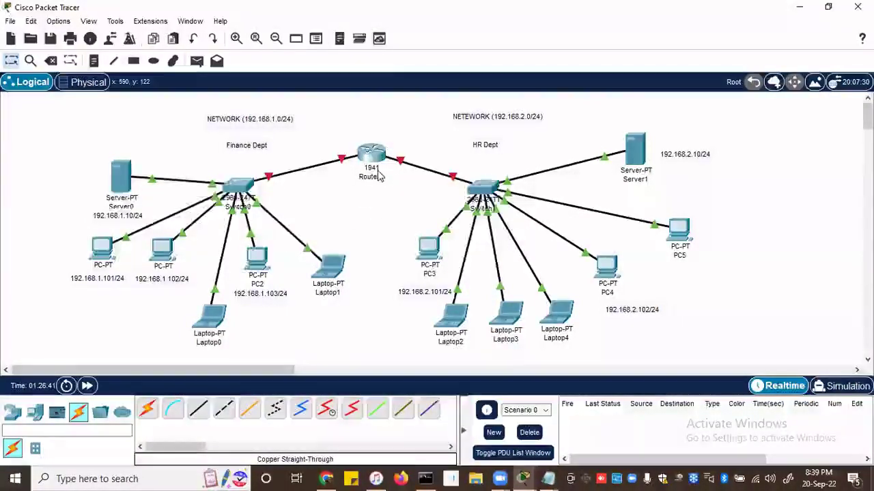
mouse_move(380, 176)
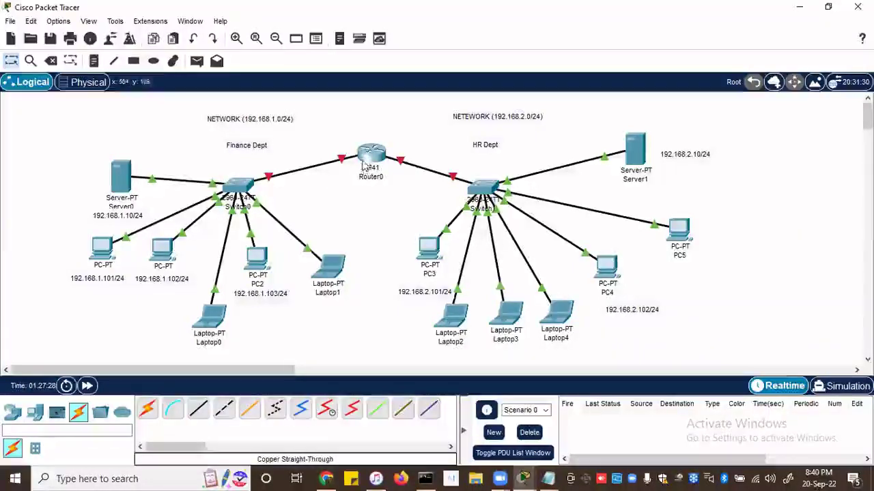
mouse_move(371, 160)
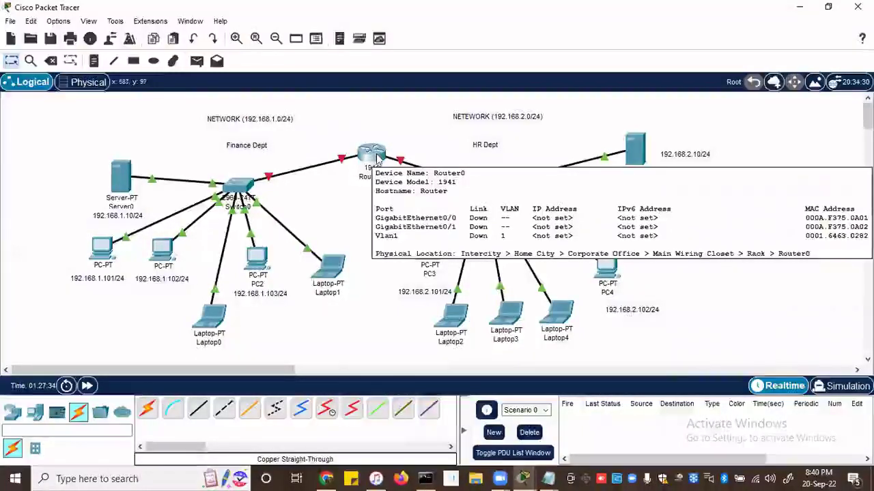
left_click(377, 158)
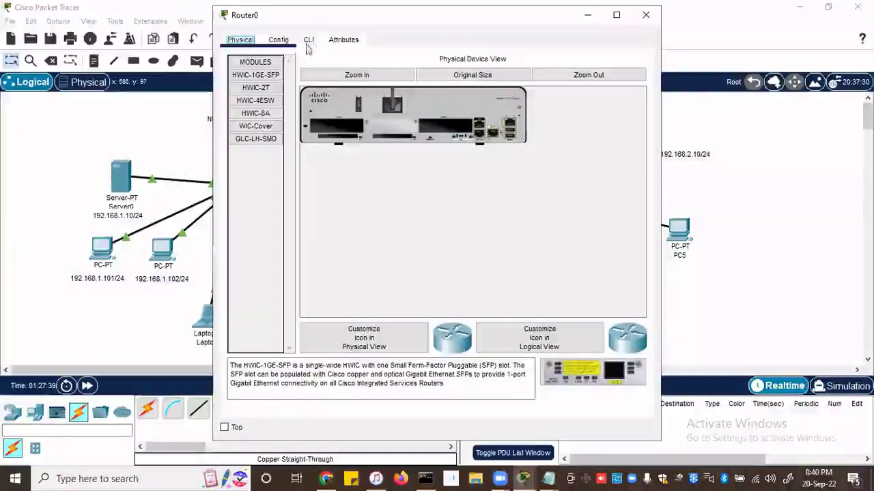
left_click(309, 41)
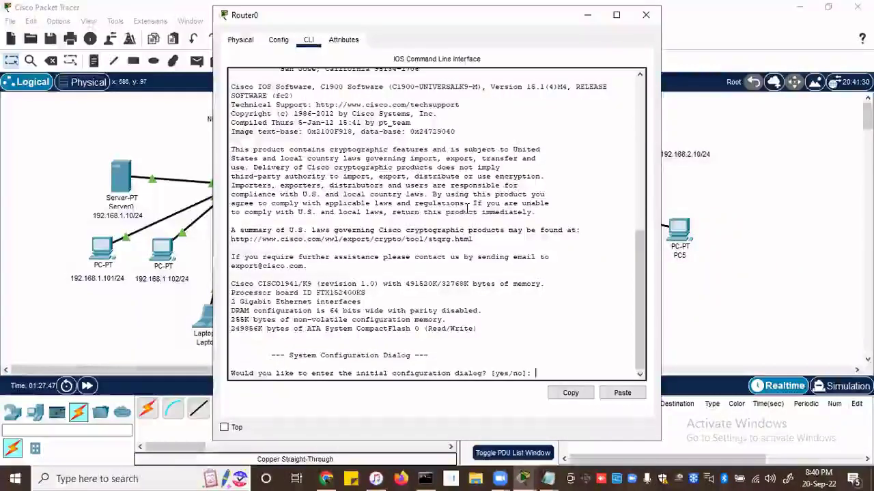
type("NO")
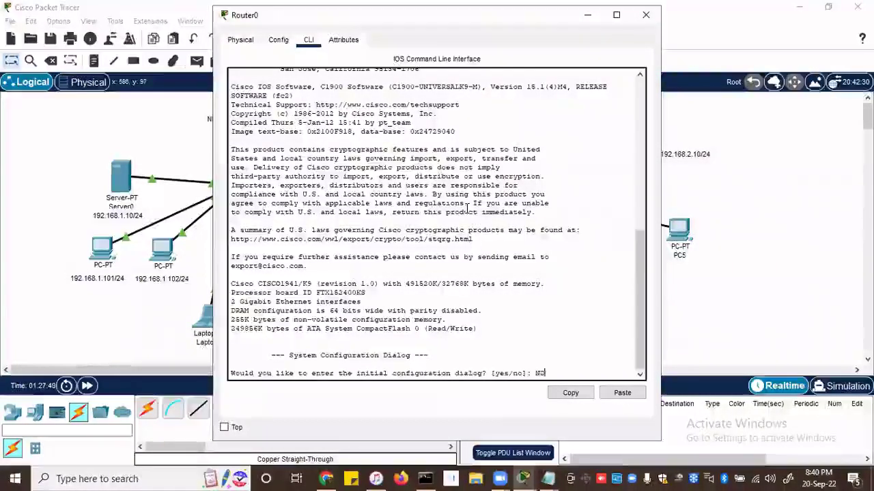
key("Return")
key("Return")
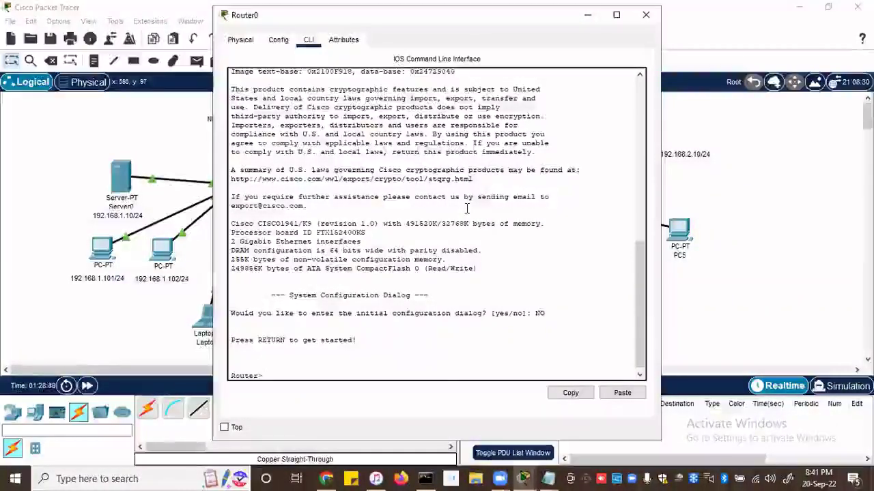
type("enable")
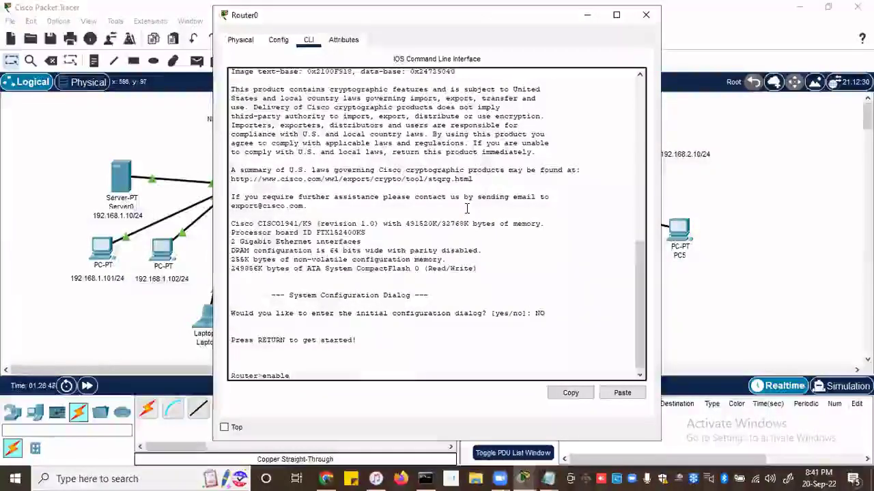
key("Return")
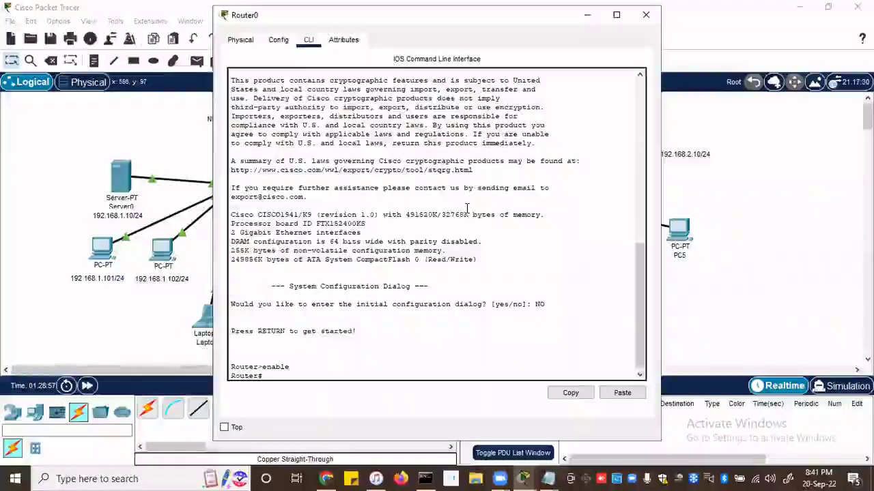
Run show version on Router0 to display its software and hardware information.
type("sh")
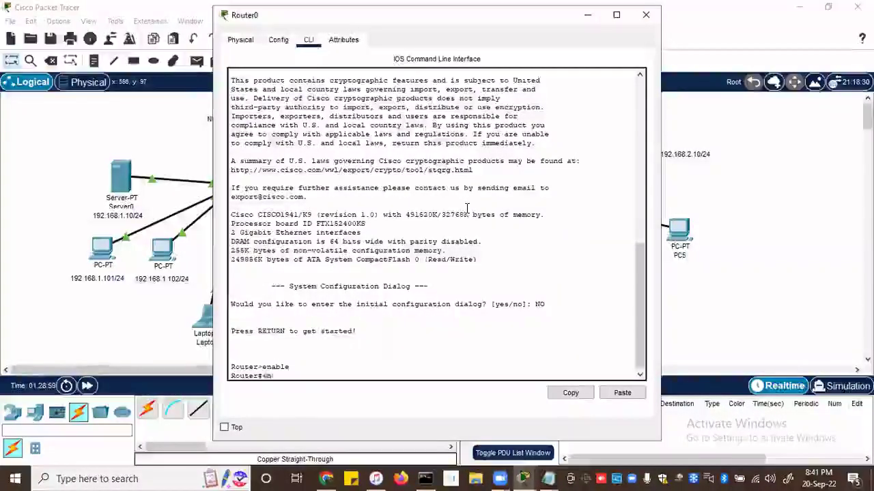
type("ow vesrion")
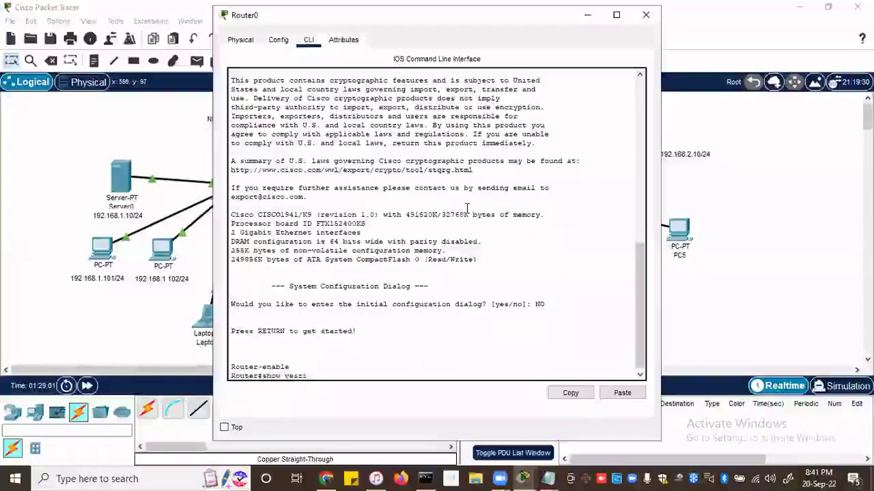
key("Return")
key("Up")
key("BackSpace")
key("BackSpace")
key("BackSpace")
key("BackSpace")
key("BackSpace")
type("rsion")
key("Return")
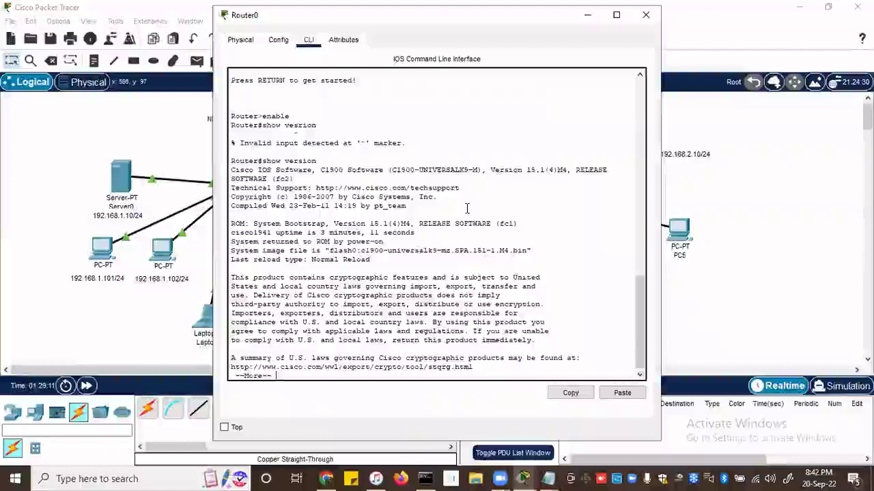
Page through the show version output down to its end and return to the router prompt.
key("Return")
key("Return")
key("Return")
key("Return")
key("Return")
key("Return")
key("Return")
key("Return")
key("Return")
key("Return")
key("Return")
key("Return")
key("Return")
key("Return")
key("Return")
key("Return")
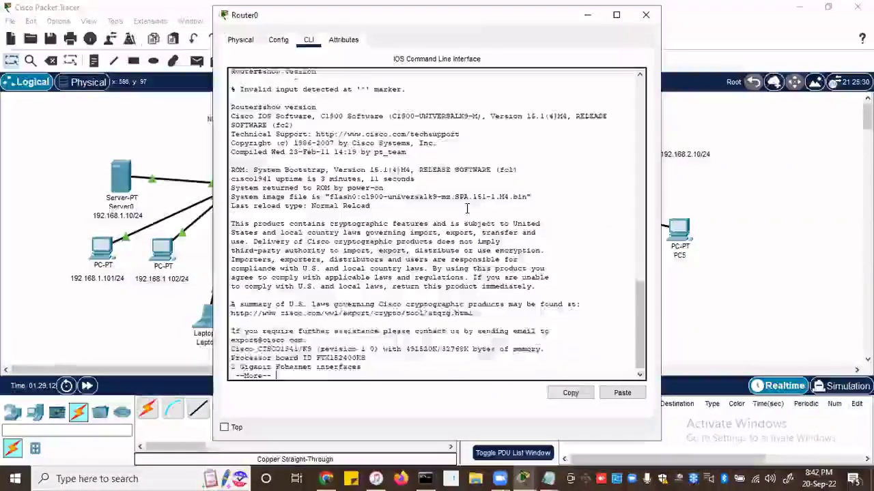
key("Return")
key("Return")
key("Return")
key("Return")
key("Return")
key("Return")
key("Return")
key("Return")
key("Return")
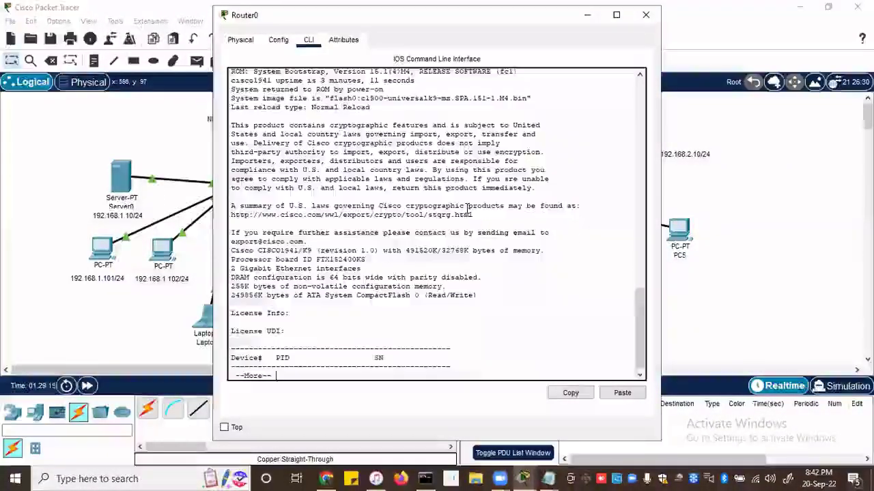
key("Return")
key("Return")
key("Return")
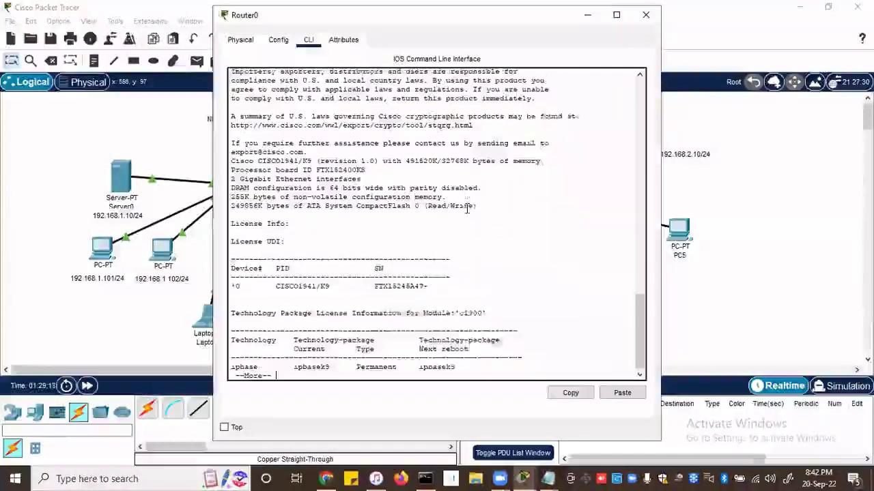
key("Return")
key("Return")
key("Return")
key("Return")
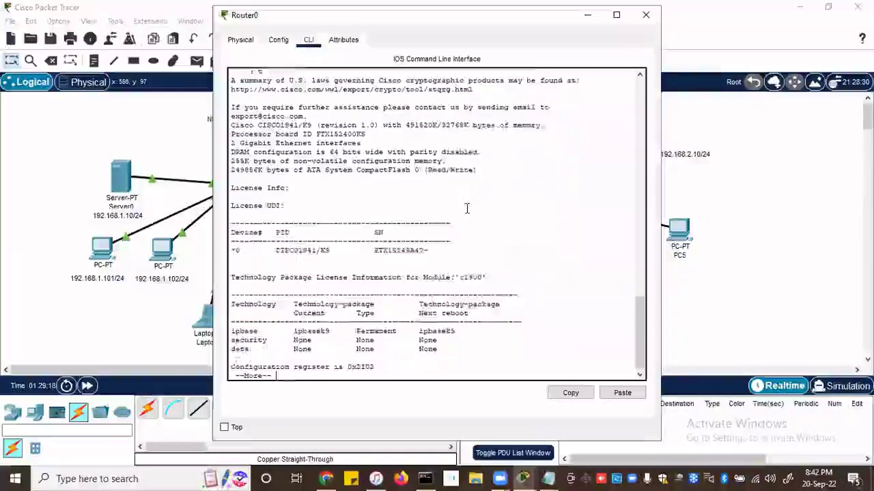
key("Return")
key("Return")
key("Return")
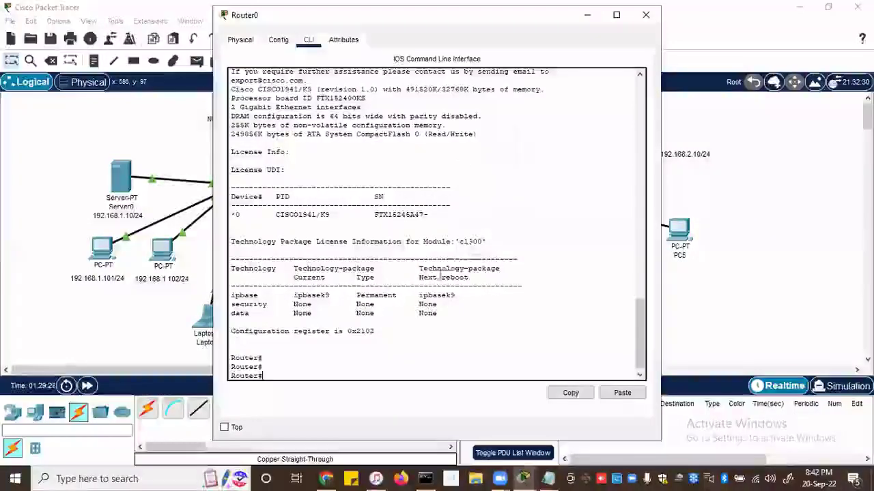
Review the show version output, examining the compile date, IOS software version, processor board, interfaces and memory lines.
scroll(439, 281, "up", 3)
scroll(439, 282, "up", 6)
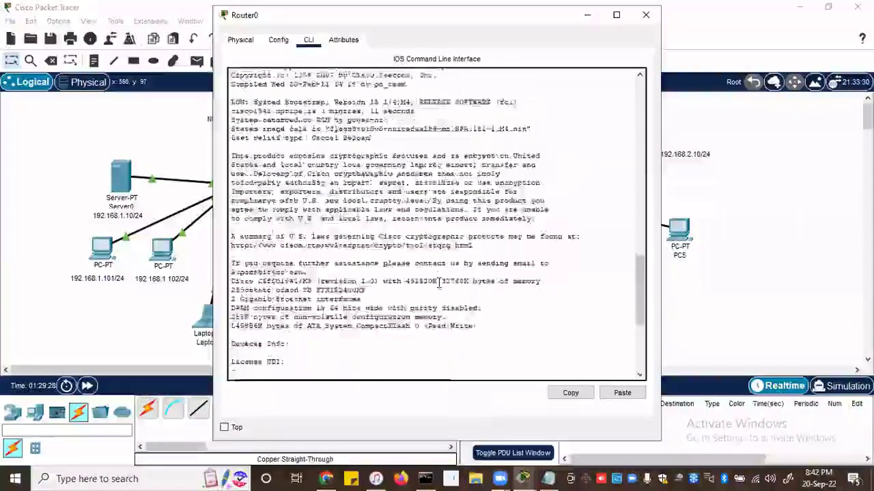
scroll(368, 166, "up", 4)
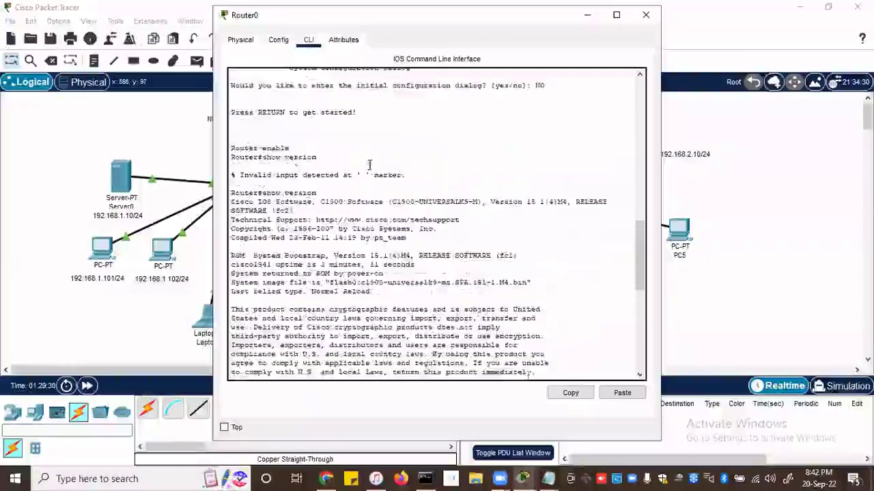
left_click_drag(273, 238, 406, 238)
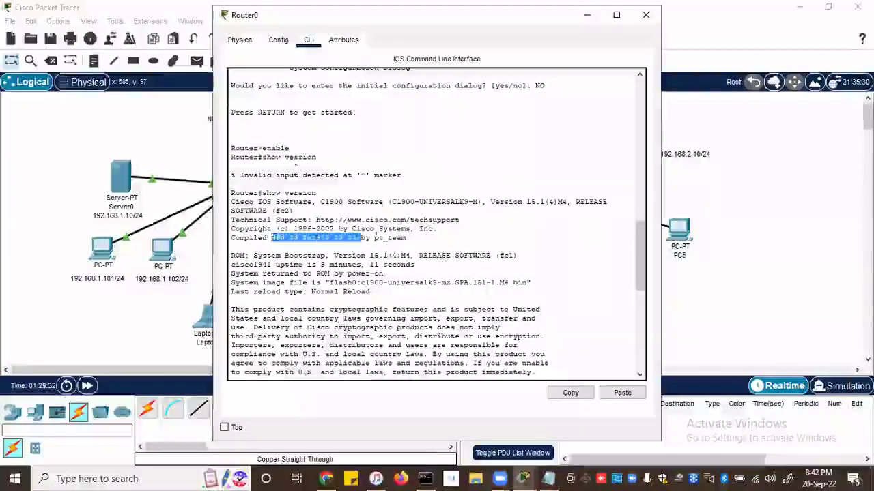
scroll(456, 217, "down", 1)
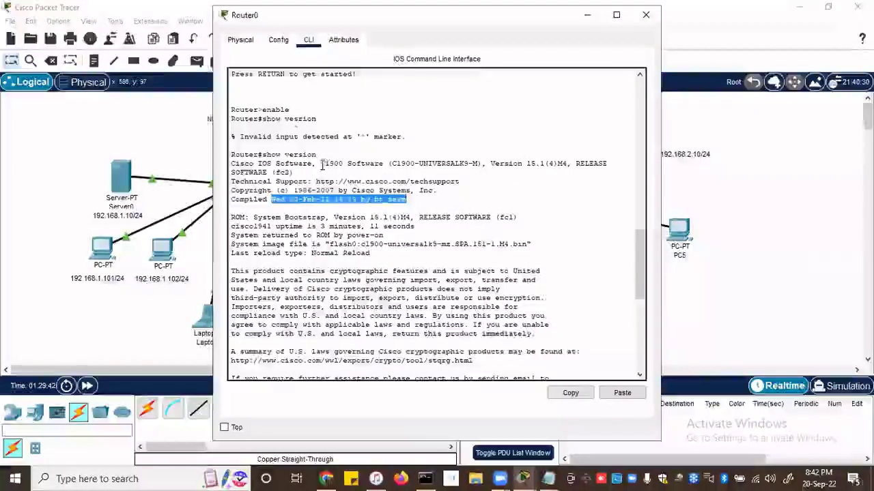
left_click_drag(321, 163, 293, 172)
left_click(356, 171)
scroll(355, 172, "down", 7)
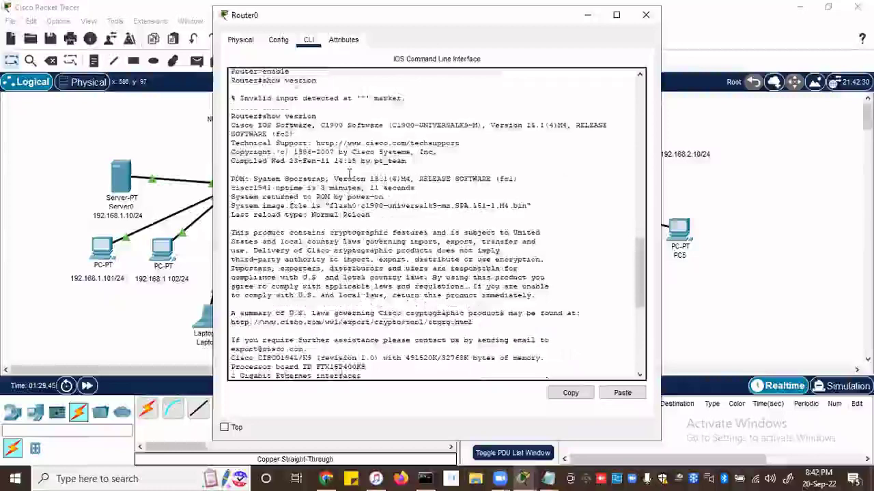
scroll(356, 171, "down", 5)
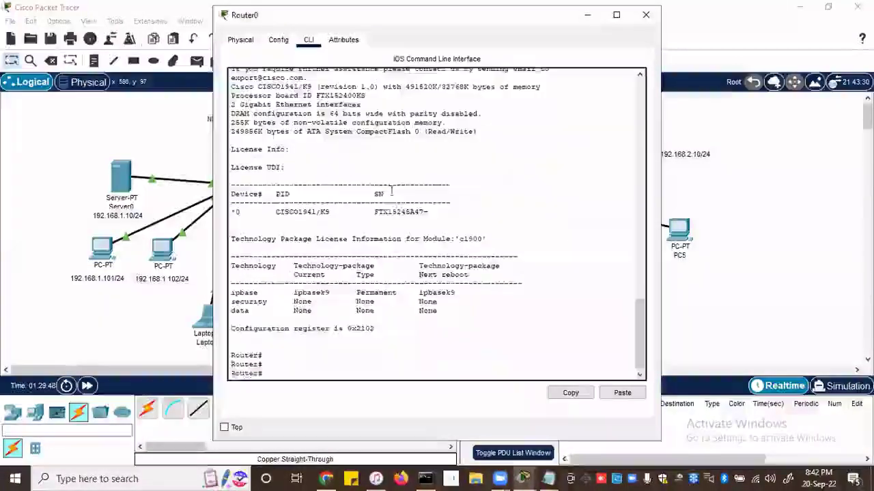
scroll(355, 171, "up", 10)
scroll(391, 212, "down", 9)
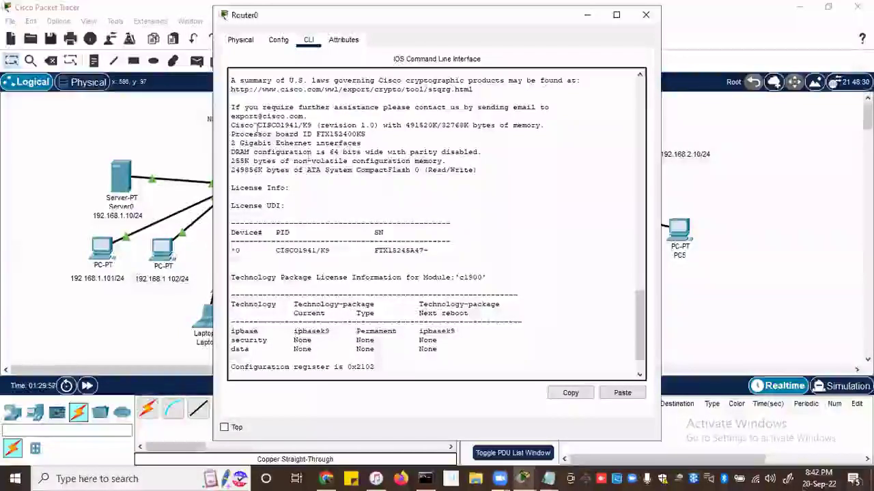
left_click_drag(232, 134, 511, 166)
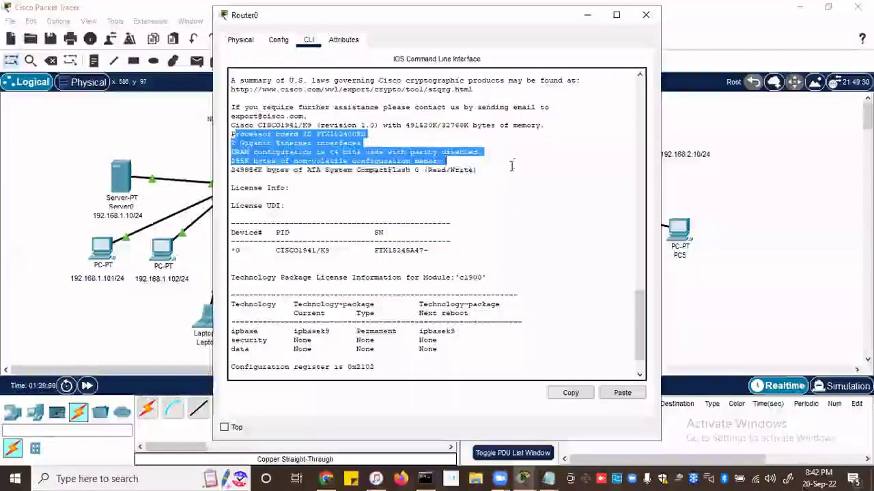
left_click(507, 176)
Write the command config t at Router0's privileged prompt without running it.
key("Return")
key("Return")
key("Return")
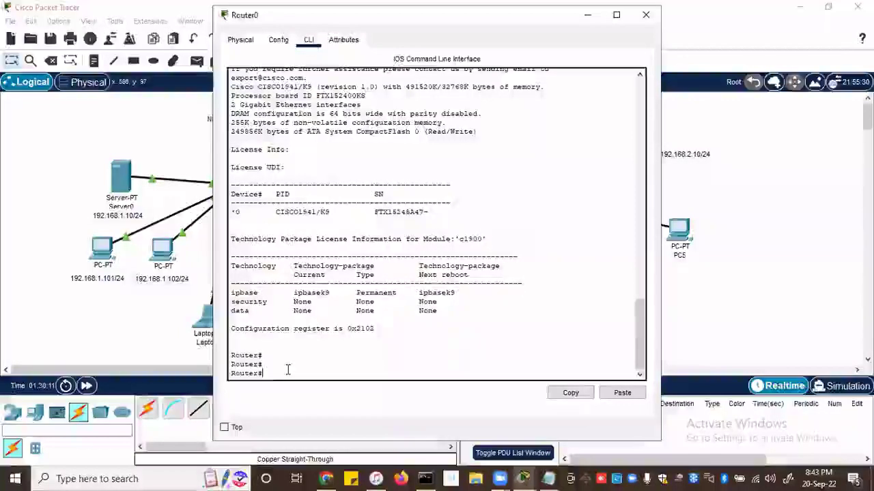
type("confi")
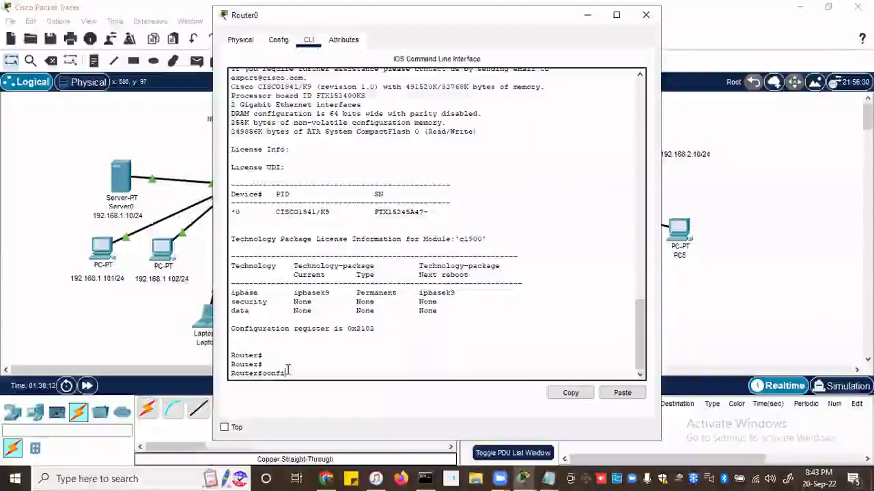
type("g t")
type("er")
key("BackSpace")
key("BackSpace")
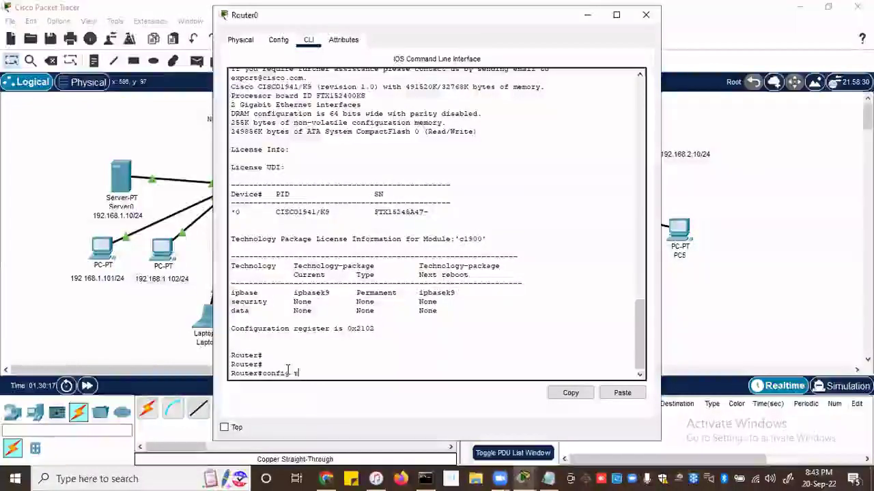
Switch to the Notepad window holding the HTML page code and clear all of its text.
mouse_move(544, 477)
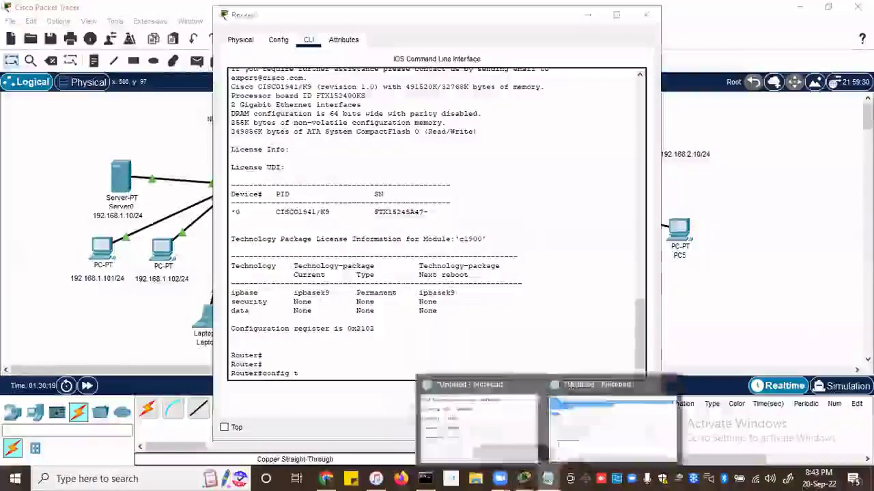
left_click(519, 430)
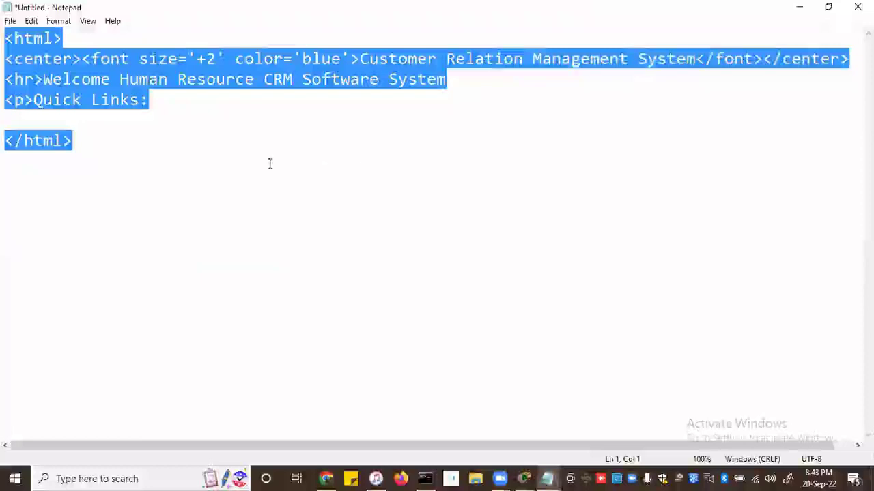
key("Delete")
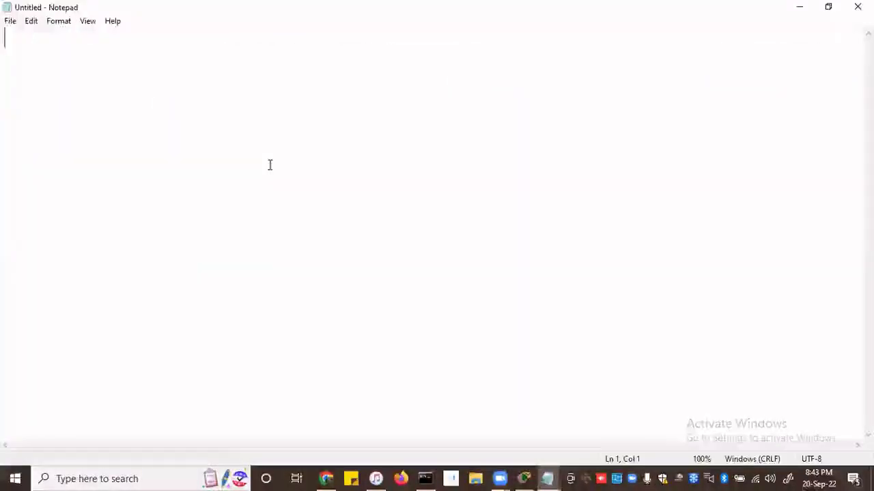
Write "Router> - usermode/level" as the first line of the notes on router modes.
type("Ro")
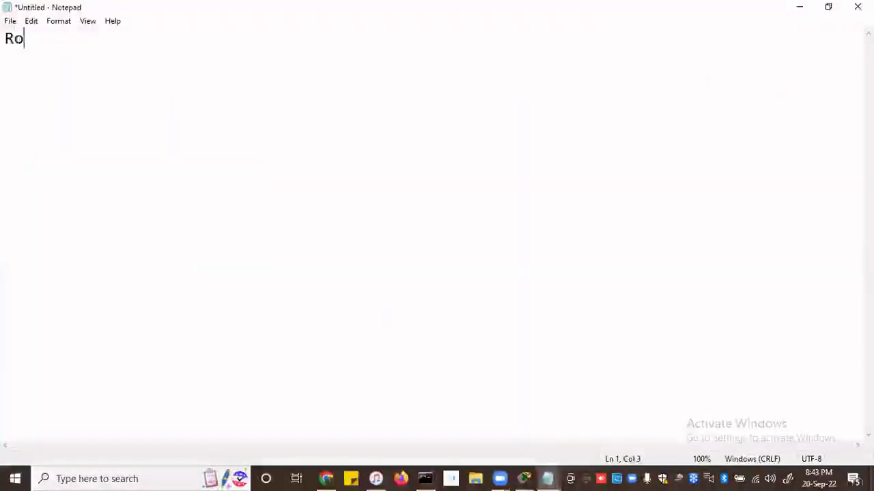
type("uter> ")
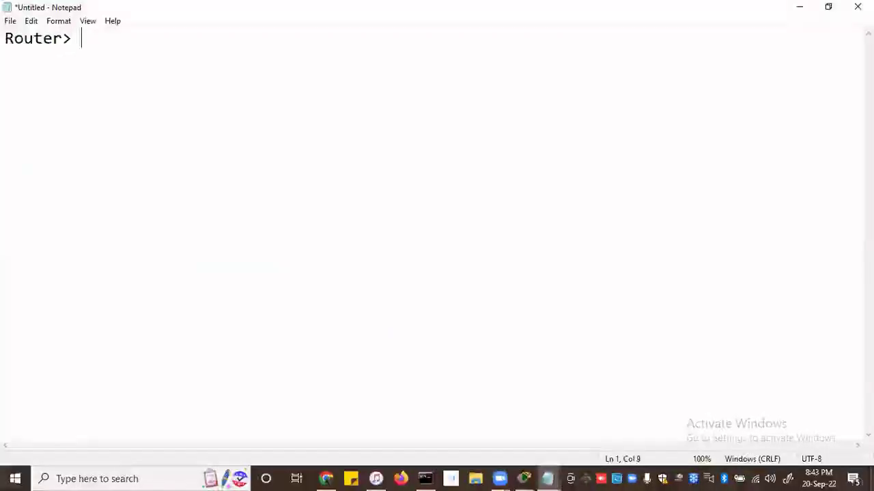
type("- user")
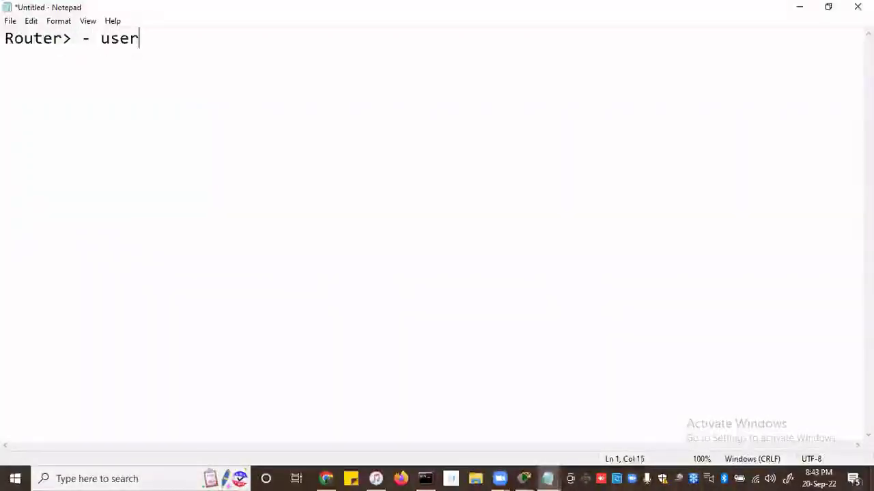
type("mode/level")
Add the line "Router> enable" beneath the user mode note, leaving a blank line between them.
key("Return")
key("Return")
type("Router")
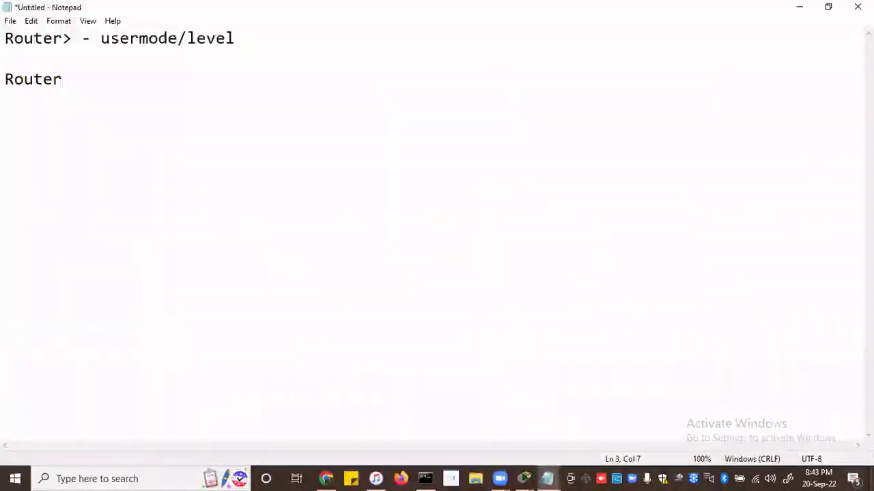
type(">")
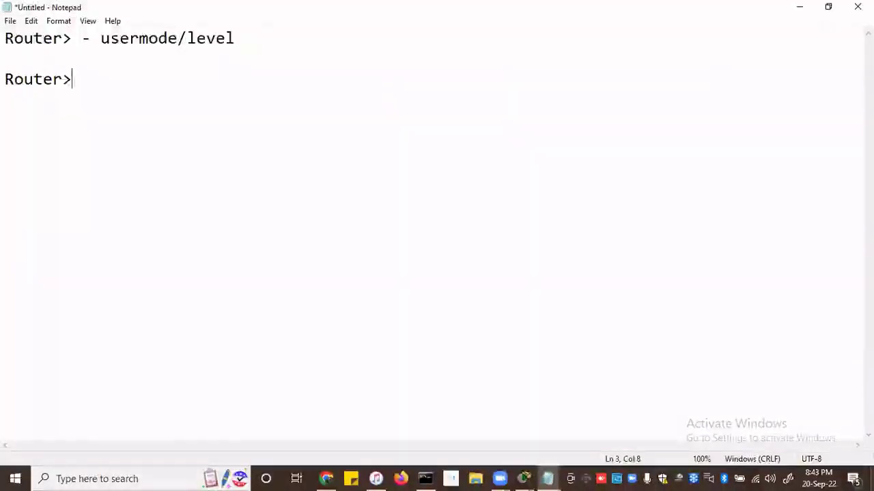
type(" enable")
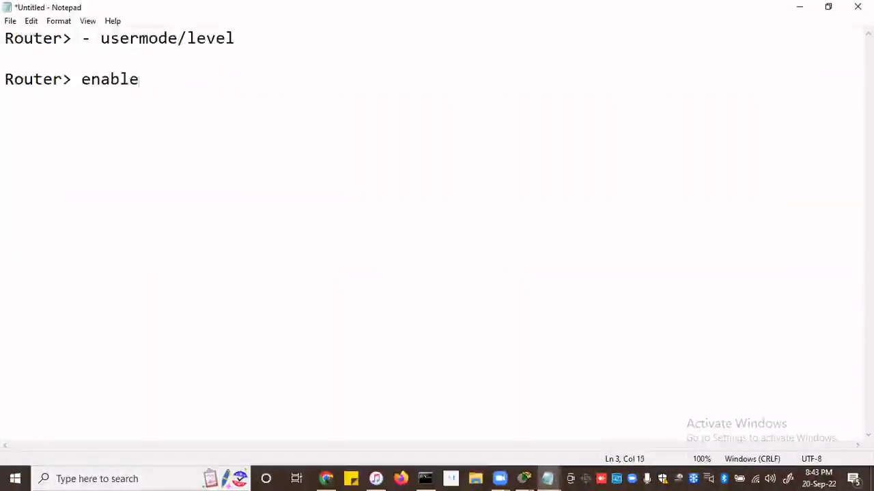
Start a new line with the prompt "Router#" below the enable command, separated by a blank line.
key("Return")
key("Return")
type("RTout")
key("BackSpace")
key("BackSpace")
key("BackSpace")
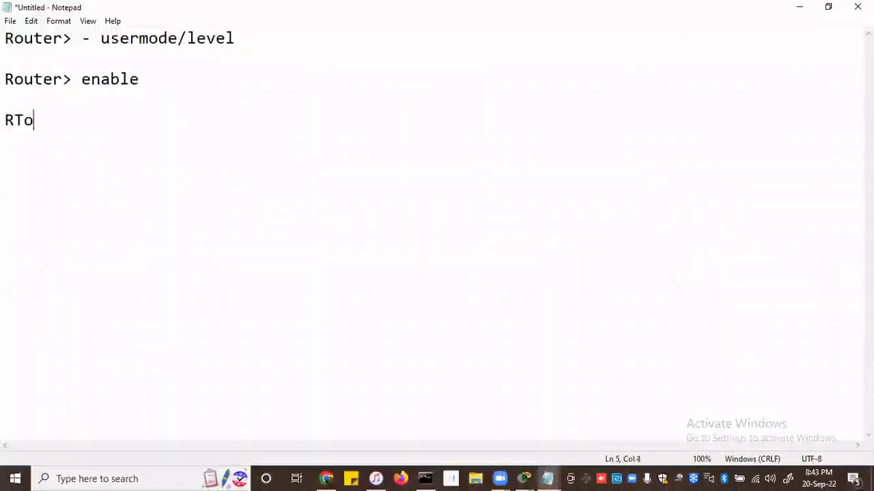
key("BackSpace")
type("outer")
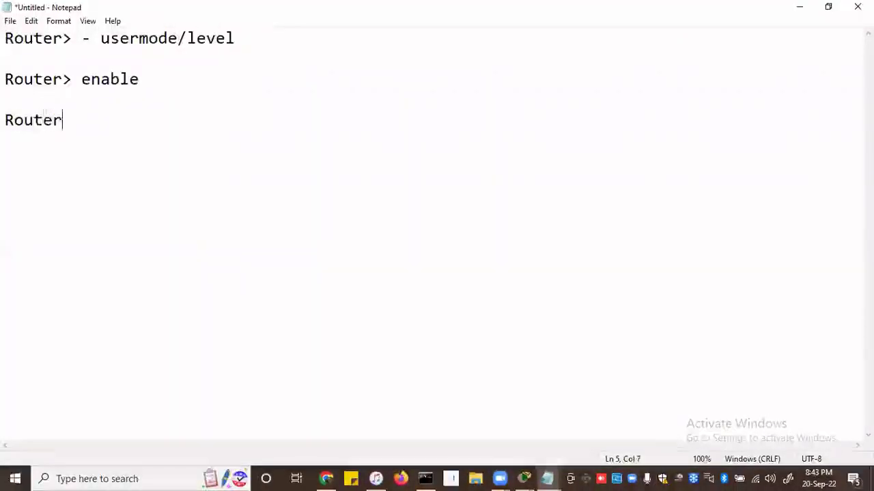
type(">")
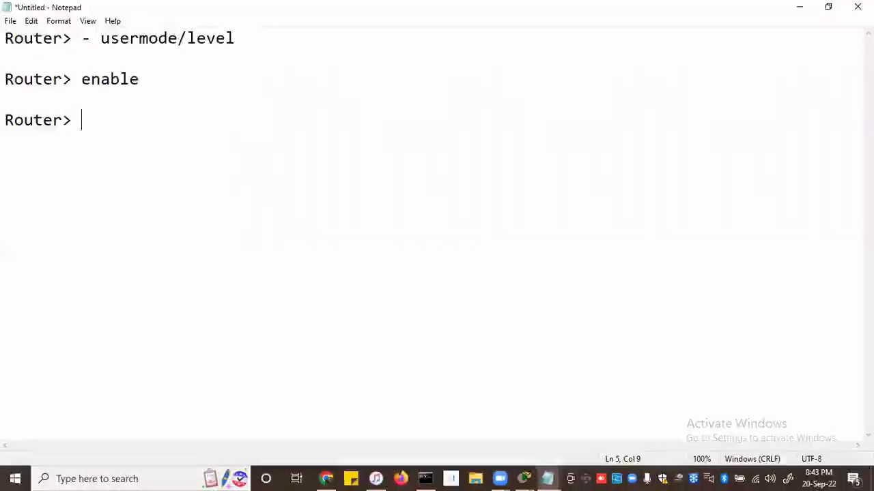
key("BackSpace")
key("BackSpace")
type("#")
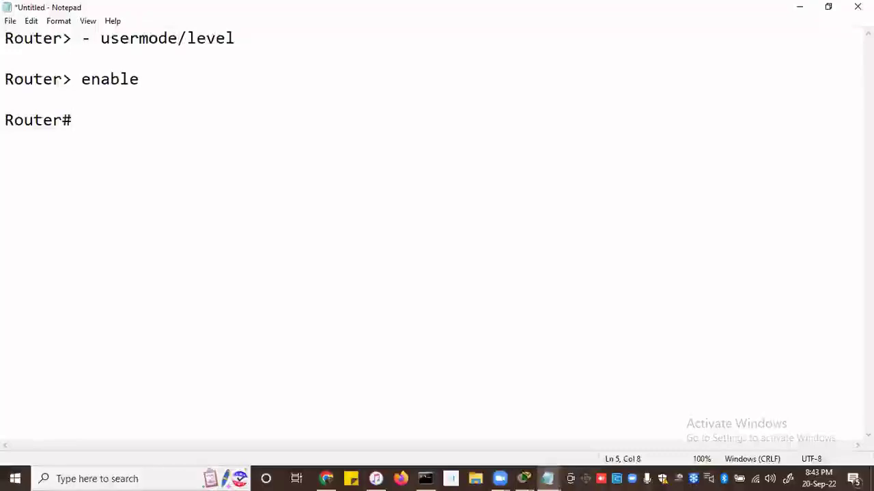
Label the "Router#" prompt by adding " - privilege mode" after it.
type(" - prin")
type("ive")
key("BackSpace")
key("BackSpace")
key("BackSpace")
key("BackSpace")
type("vil")
key("BackSpace")
type("ega")
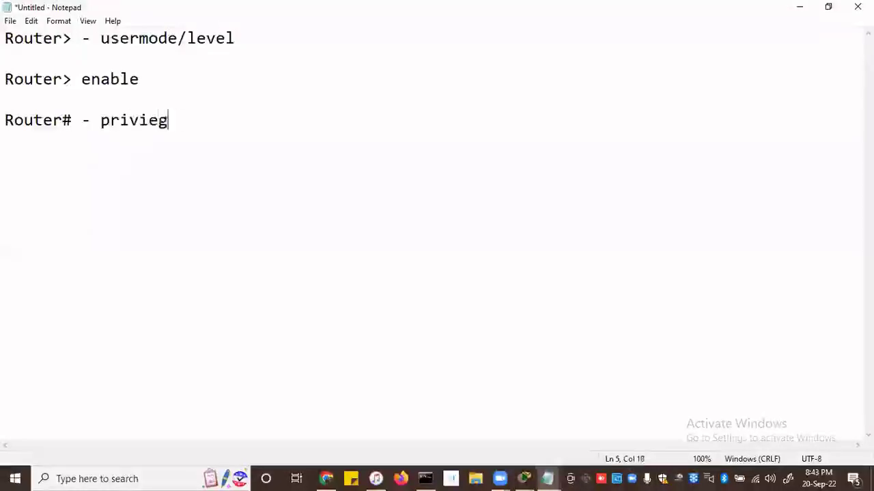
key("BackSpace")
key("BackSpace")
key("BackSpace")
type("lge")
key("BackSpace")
key("BackSpace")
type("ege o")
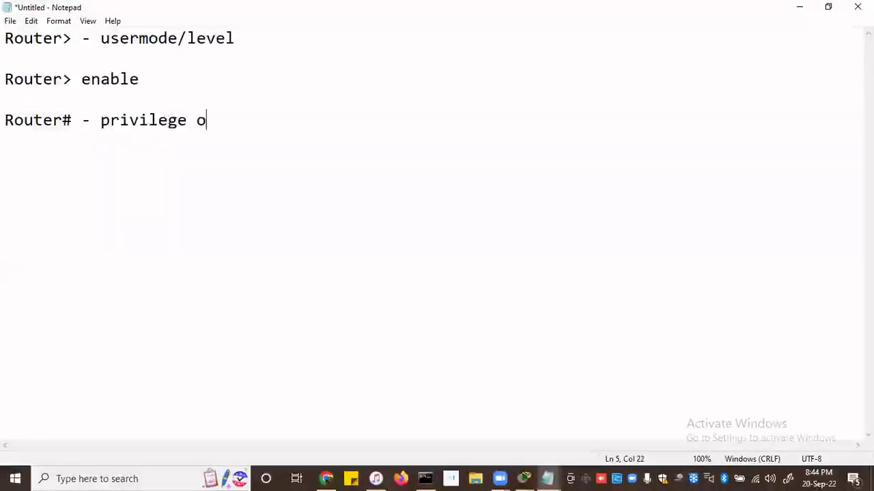
key("BackSpace")
type("mode")
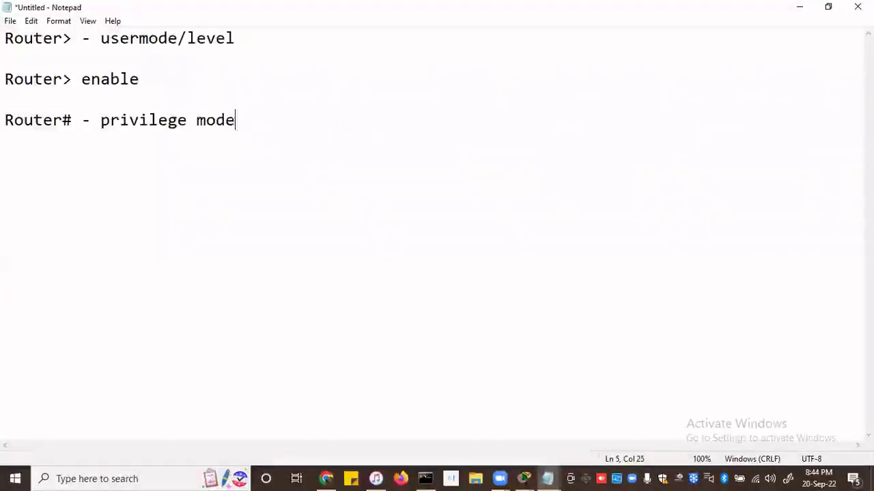
Add the line "Router#config terminal or config t" below the privilege mode note, after a blank line.
key("Return")
key("Return")
type("Router")
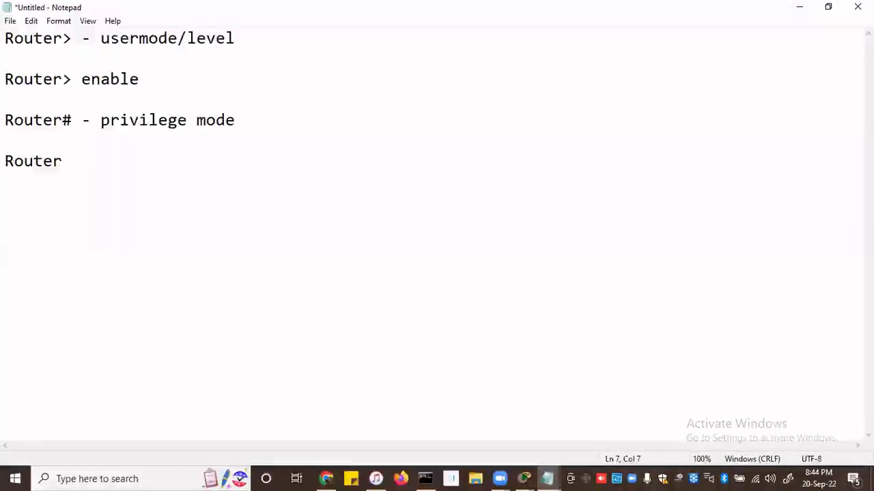
type("#config te")
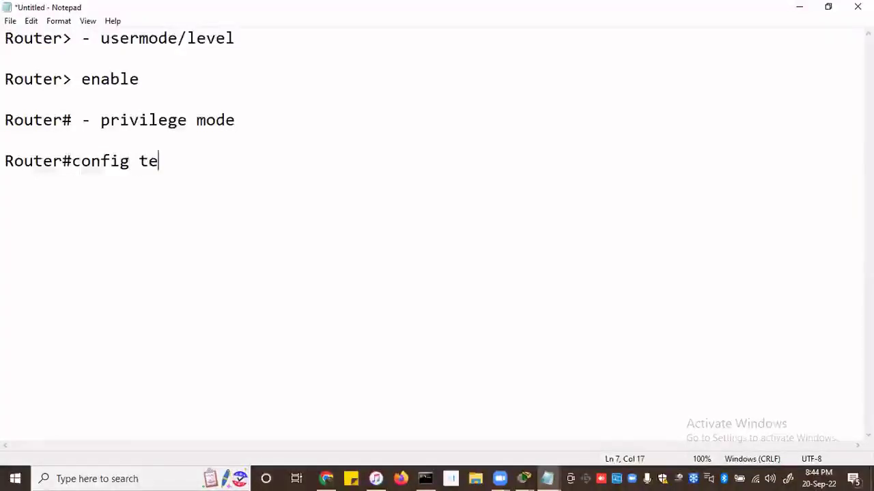
type("rminal /")
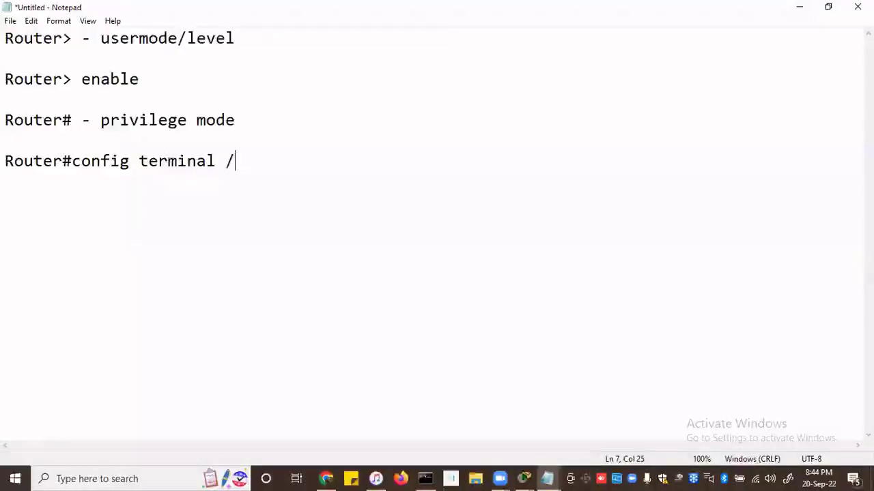
key("BackSpace")
type("or ")
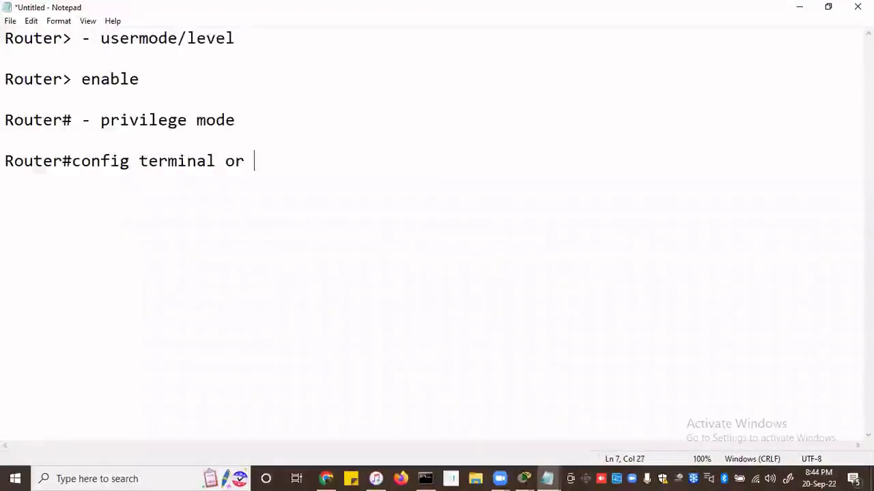
type("config t")
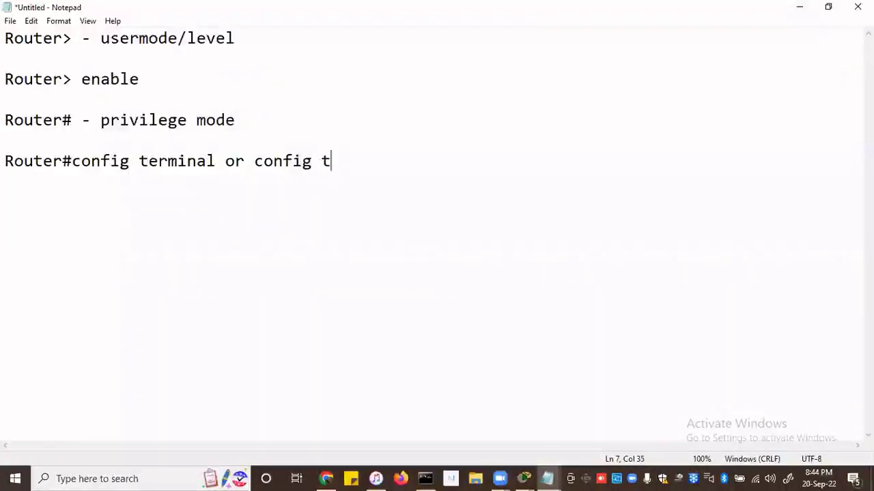
Begin the configuration mode prompt line with "Router (confi" below the config terminal command, after a blank line.
key("Return")
type("Router")
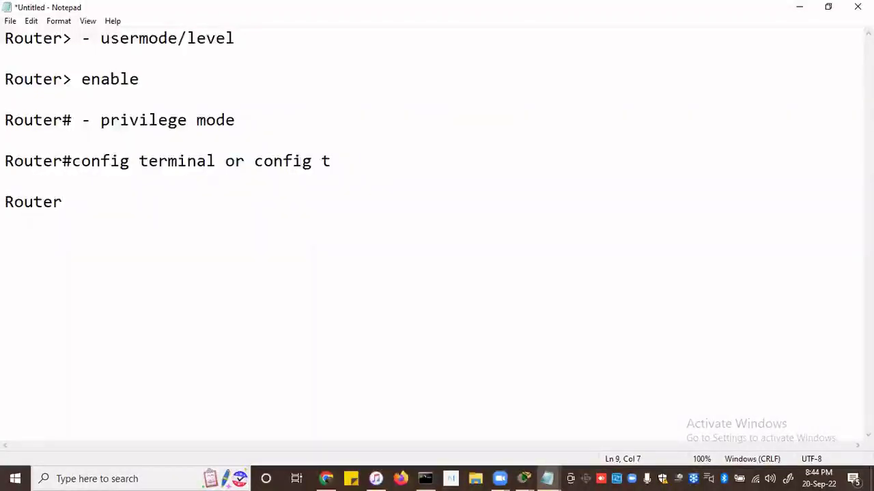
type(" (confi")
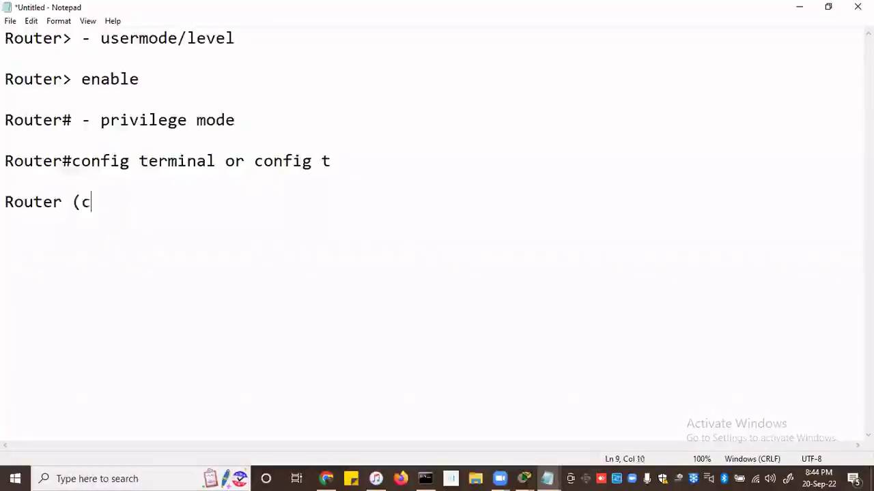